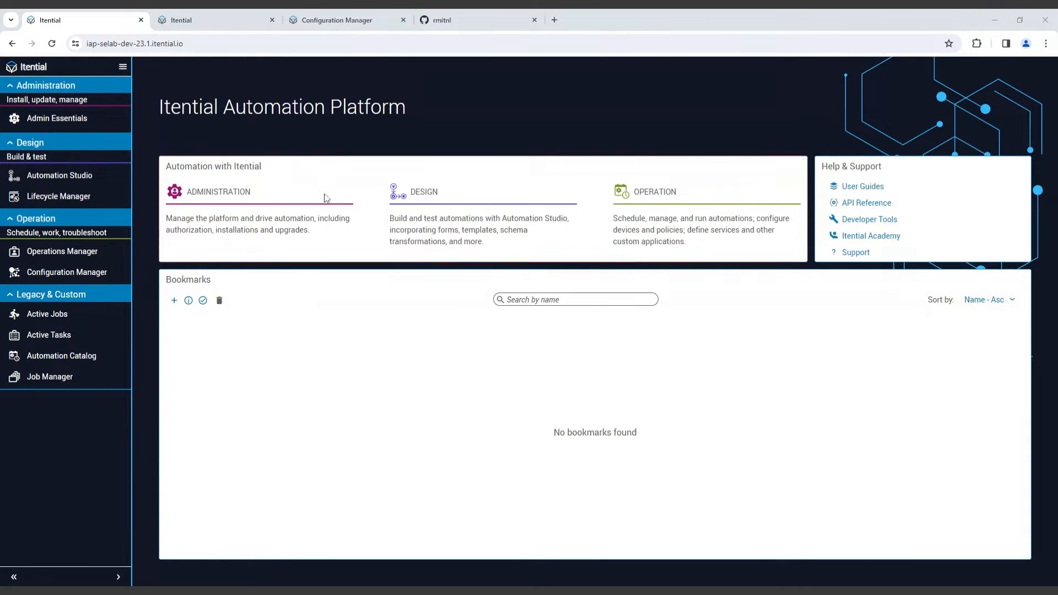
# Step: Import the api.github.com.2022-11-28.json file as an integration model in Admin Essentials, validating it first
pyautogui.click(69, 122)
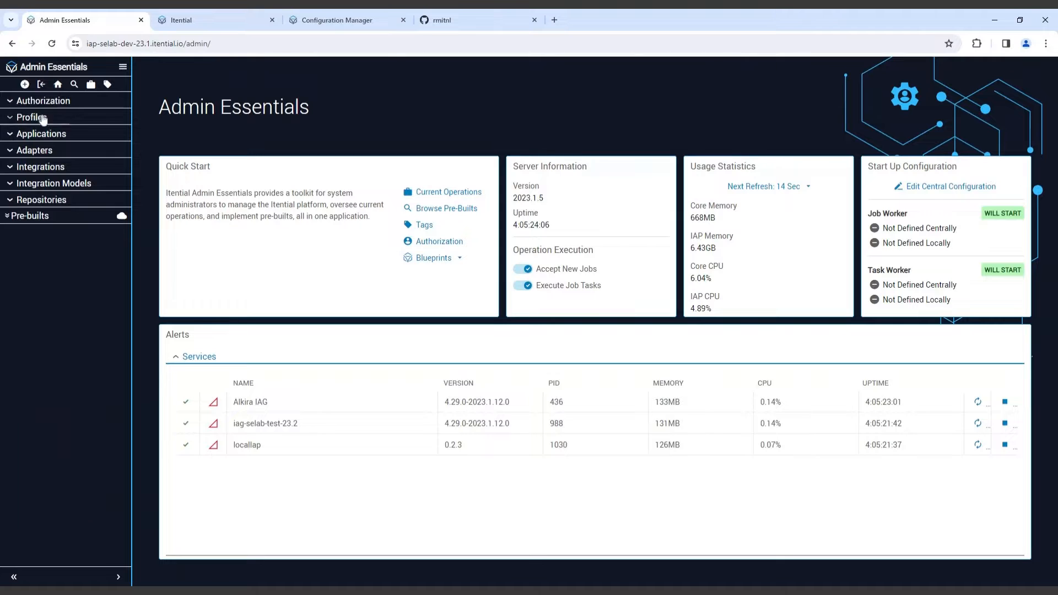
pyautogui.click(41, 86)
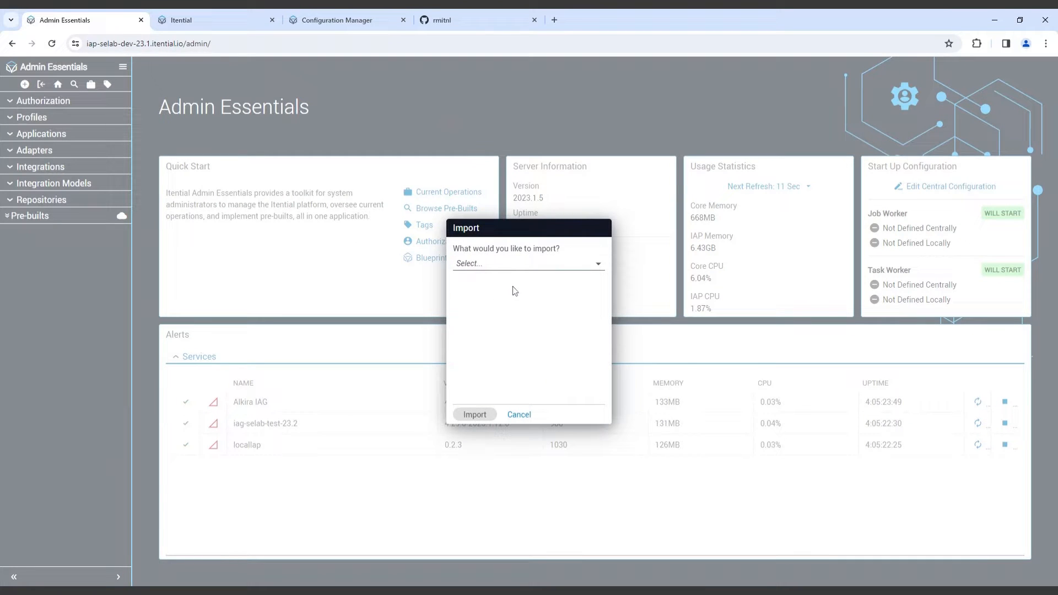
pyautogui.click(501, 265)
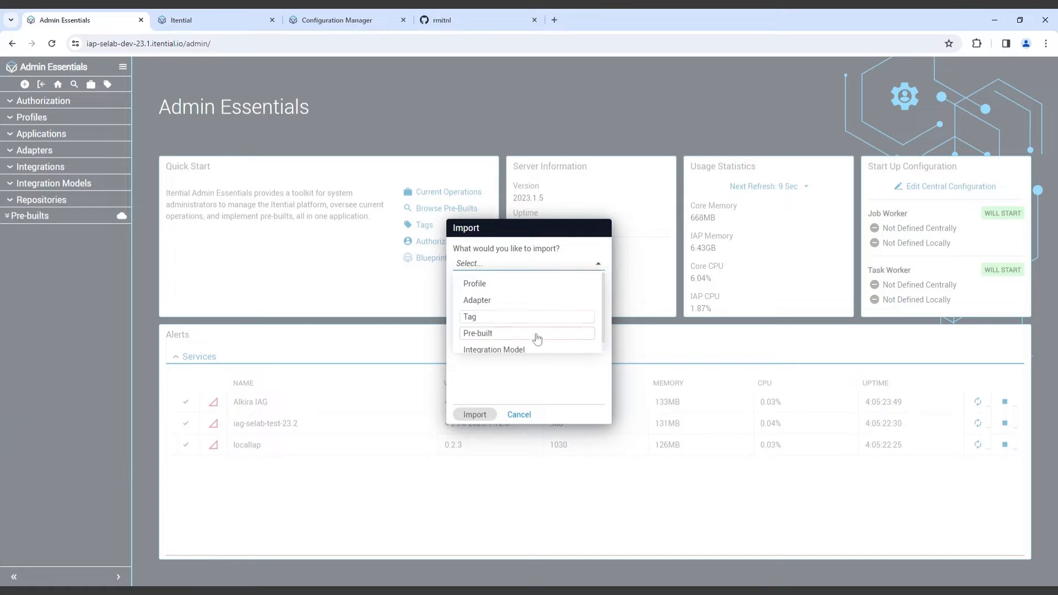
pyautogui.click(492, 350)
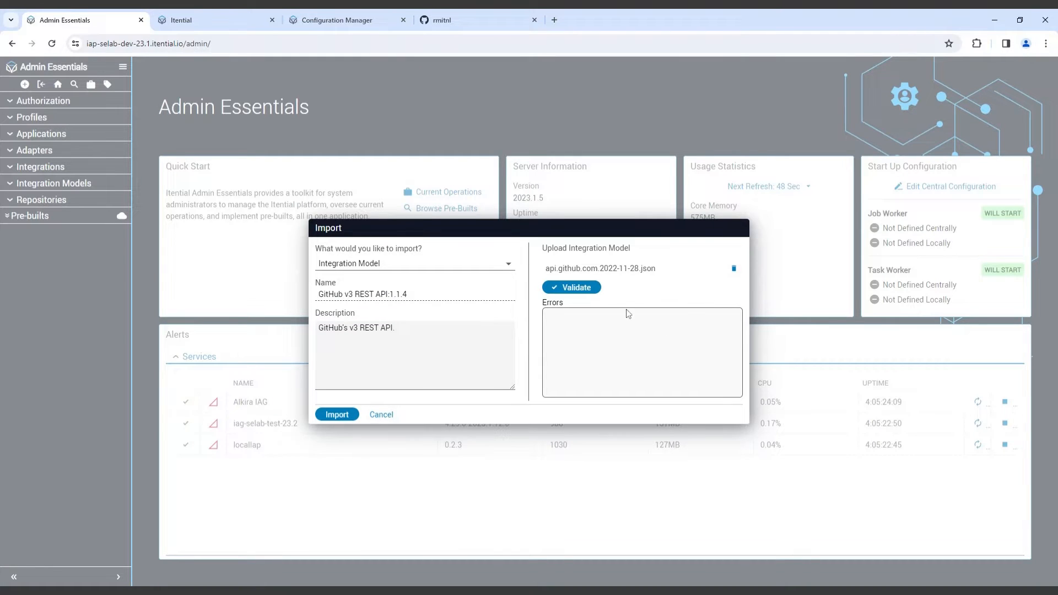
pyautogui.click(585, 291)
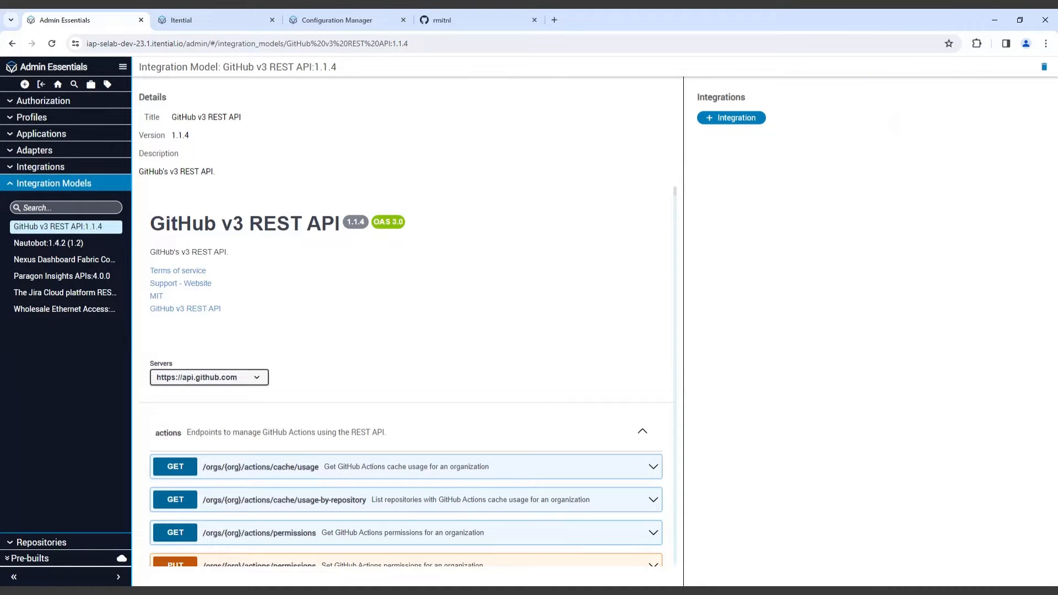
# Step: Create an integration named Webinar GitHub based on the GitHub v3 REST API:1.1.4 integration model
pyautogui.click(725, 124)
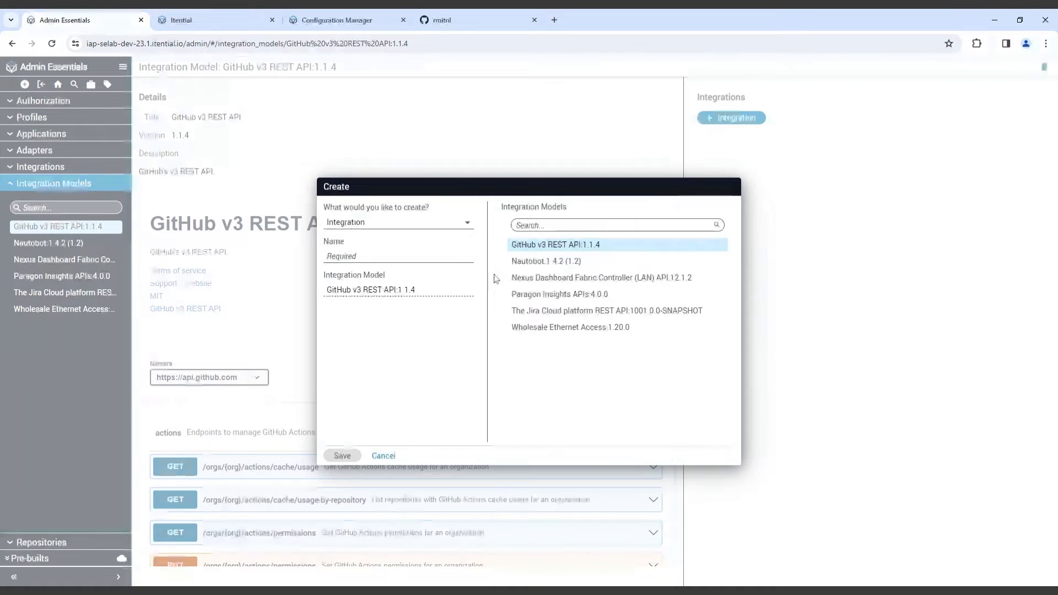
pyautogui.click(531, 245)
pyautogui.click(386, 257)
pyautogui.write('Webinar Github')
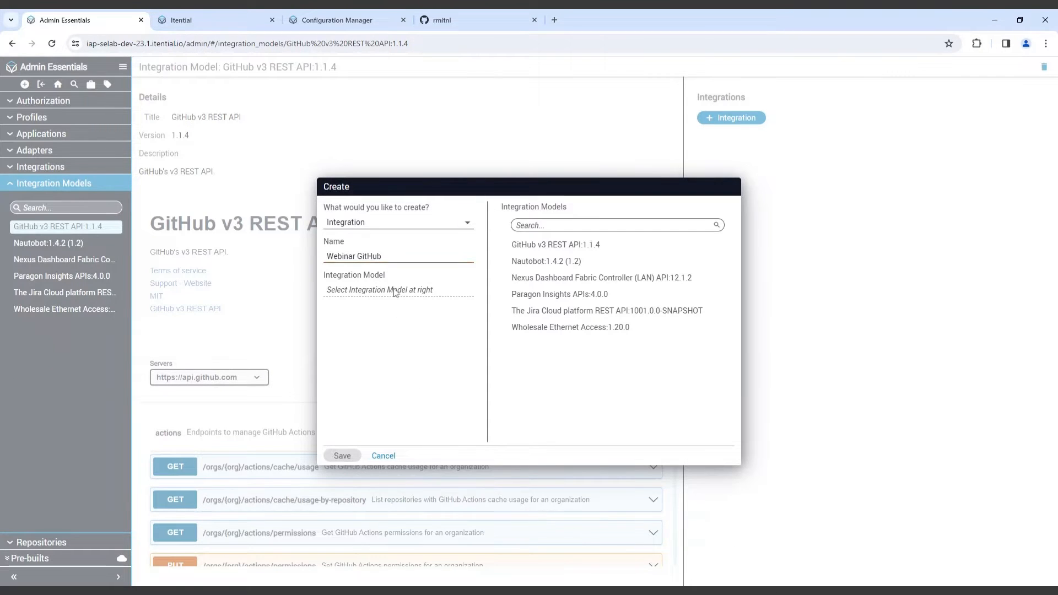
pyautogui.click(556, 245)
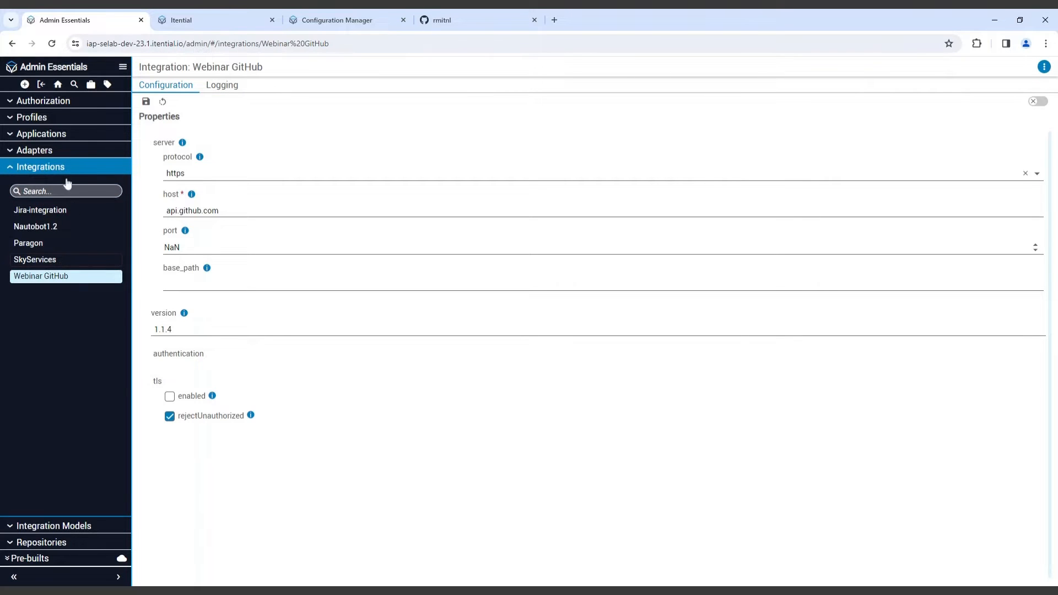
# Step: Reopen the GitHub v3 REST API:1.1.4 integration model and collapse its endpoint groups from actions through code-scanning
pyautogui.click(56, 525)
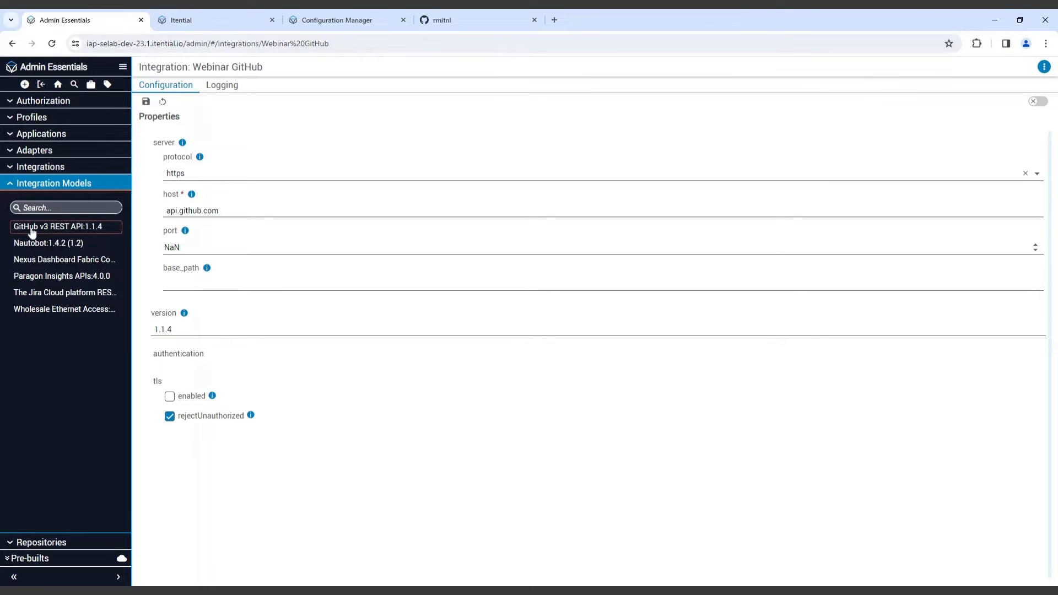
pyautogui.click(54, 230)
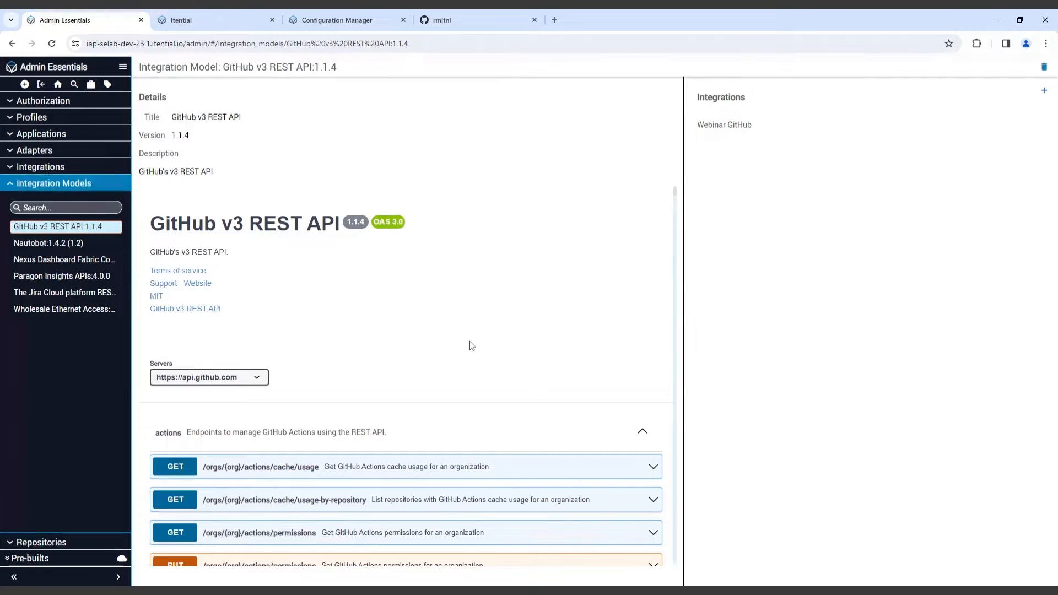
pyautogui.scroll(-3, 472, 344)
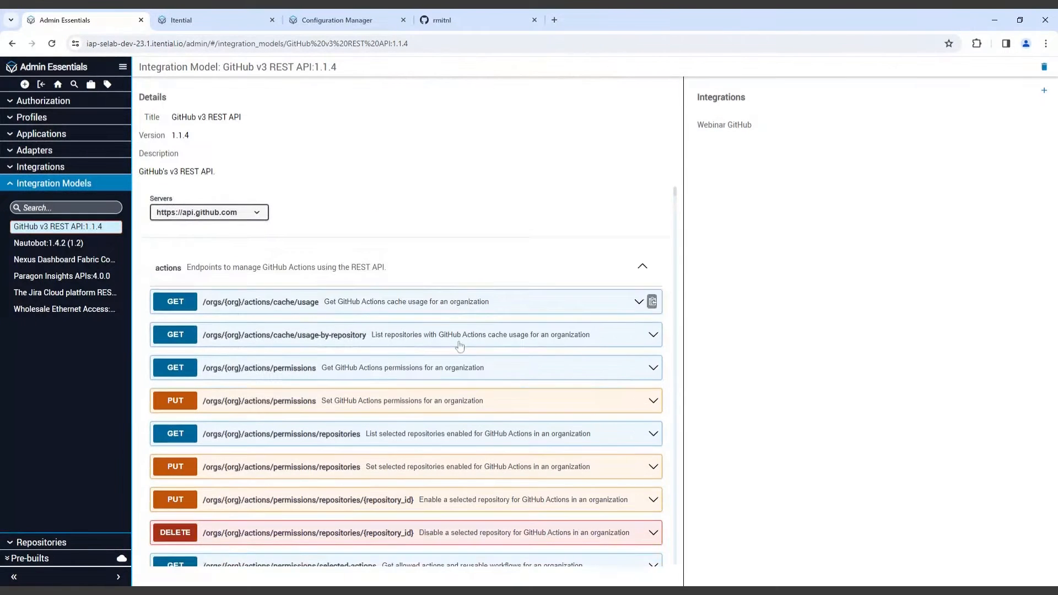
pyautogui.click(643, 269)
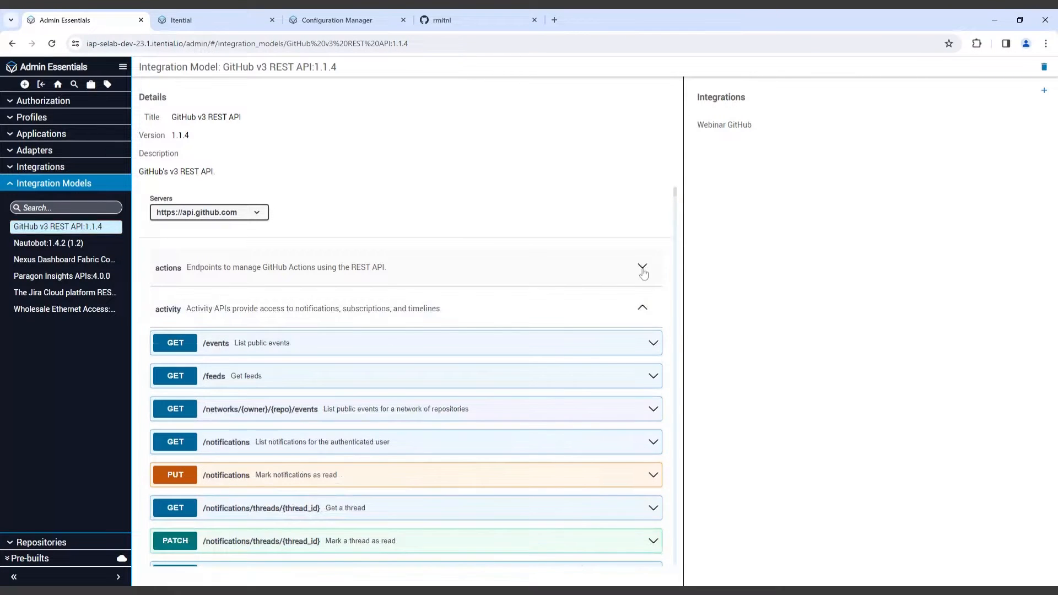
pyautogui.click(643, 310)
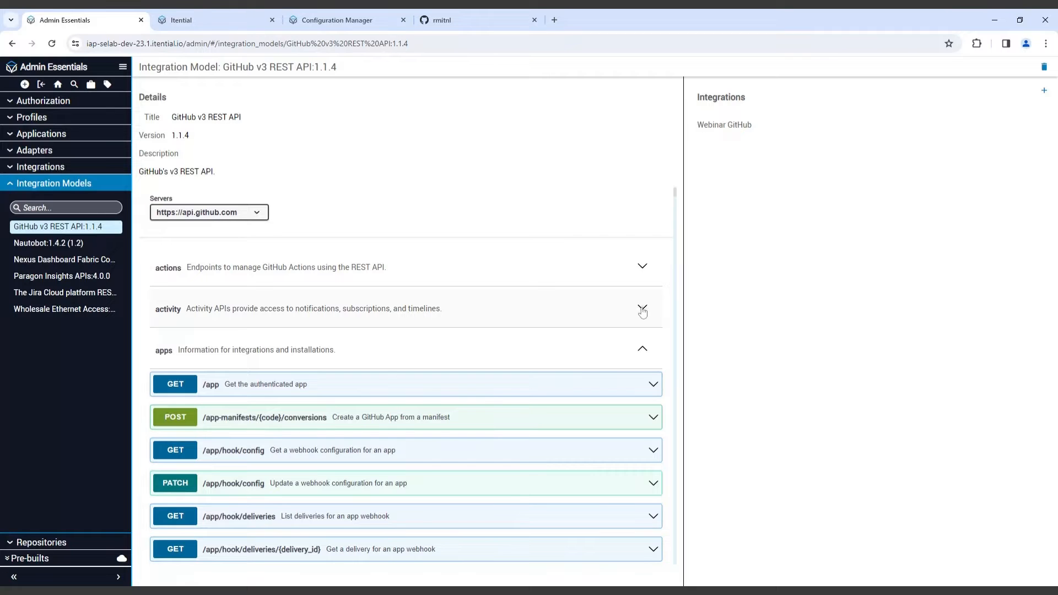
pyautogui.click(648, 352)
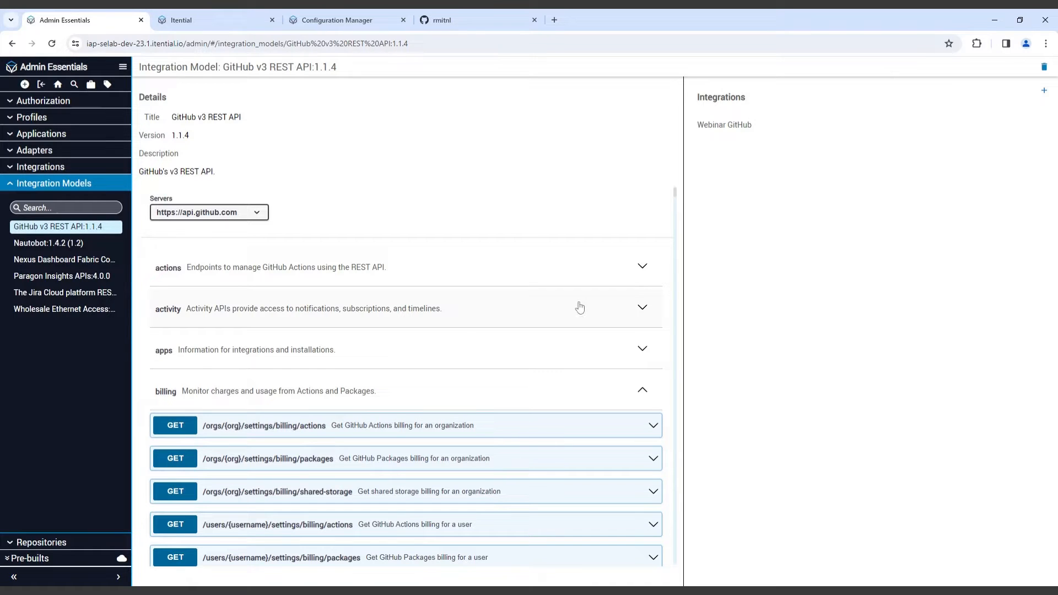
pyautogui.click(642, 391)
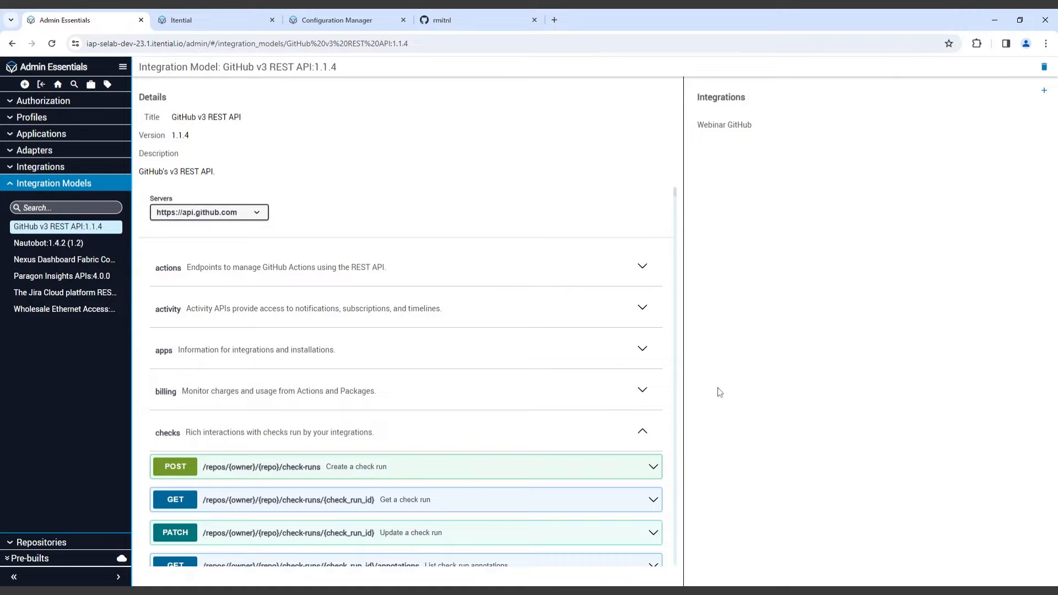
pyautogui.click(643, 435)
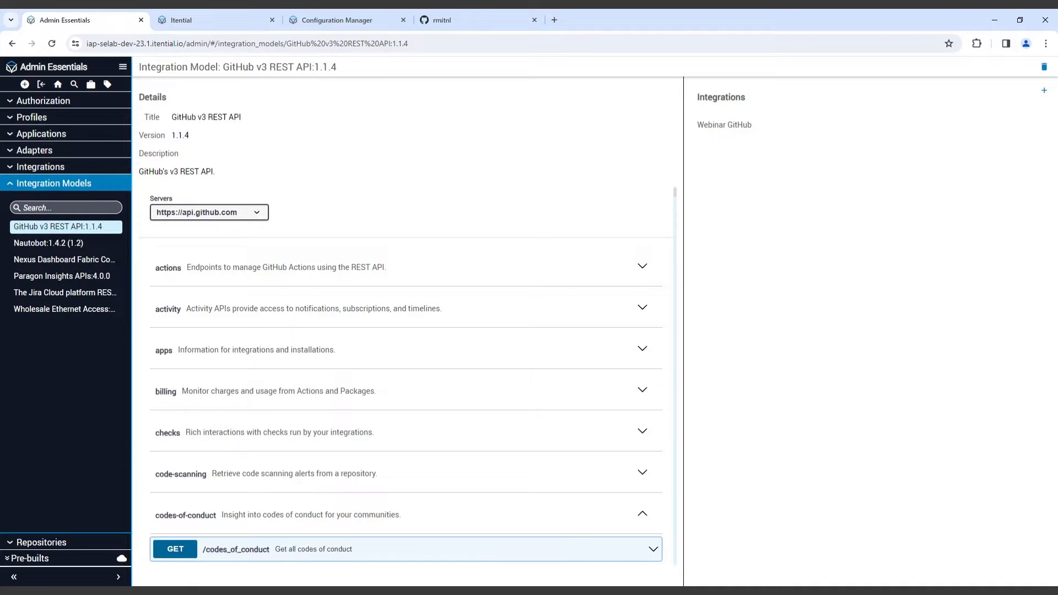
# Step: Expand the GET /codes_of_conduct endpoint in the codes-of-conduct group to view its details, and collapse it again
pyautogui.scroll(-1, 551, 432)
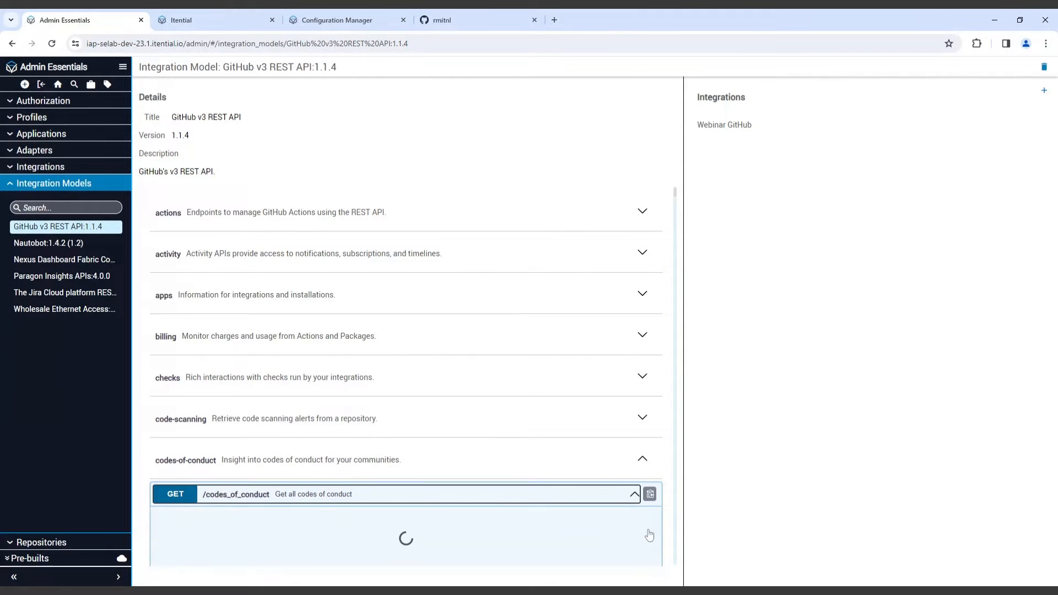
pyautogui.click(636, 498)
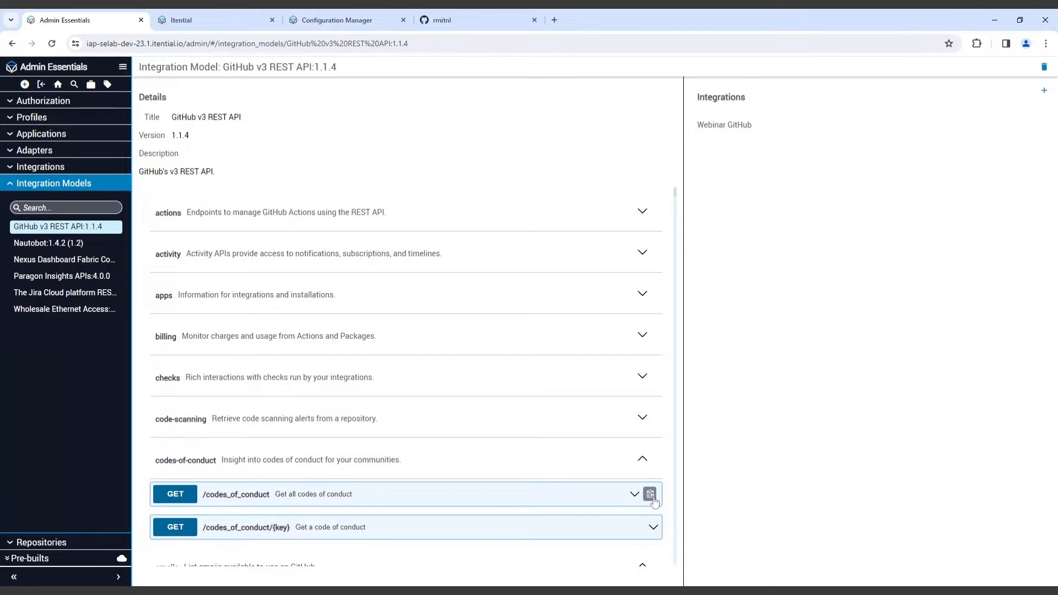
pyautogui.click(634, 497)
pyautogui.click(636, 497)
# Step: Collapse the dependabot group and look through the following endpoint groups, from dependency-graph and gists down to the package endpoints
pyautogui.scroll(-4, 558, 427)
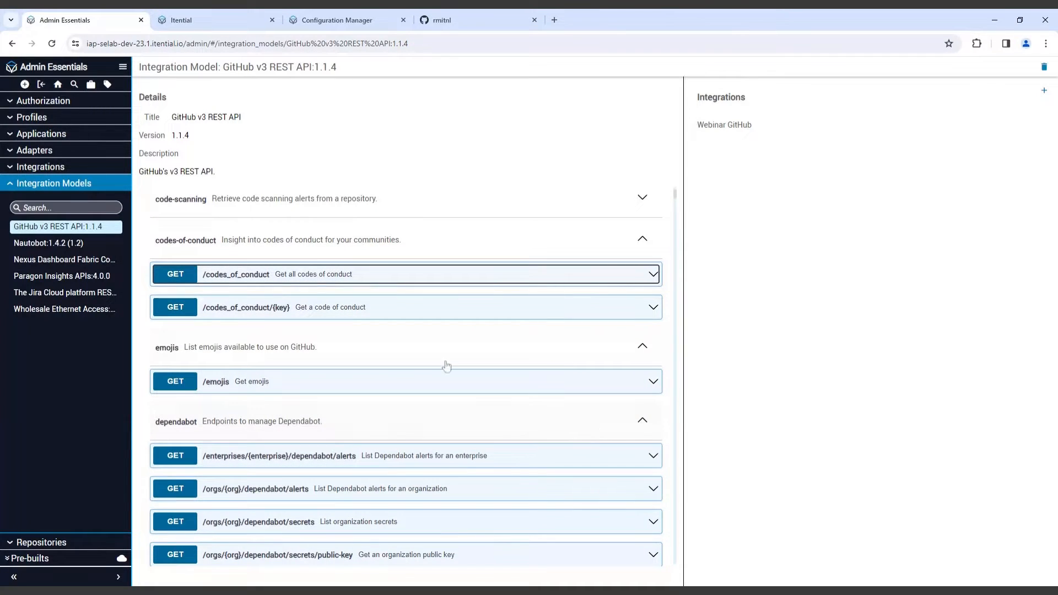
pyautogui.moveTo(581, 392)
pyautogui.scroll(-2, 559, 410)
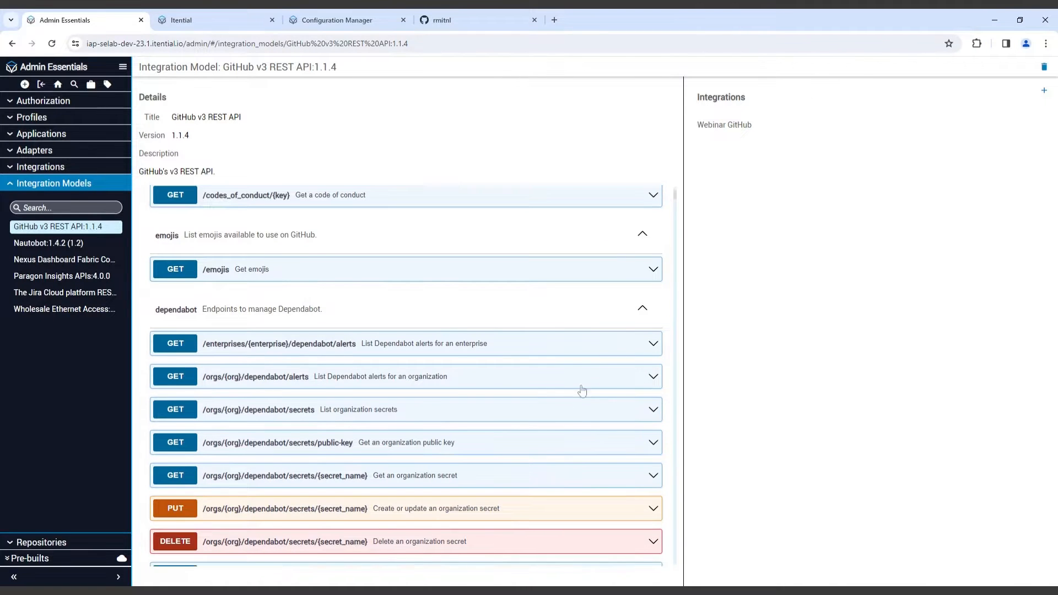
pyautogui.scroll(-1, 606, 353)
pyautogui.click(642, 259)
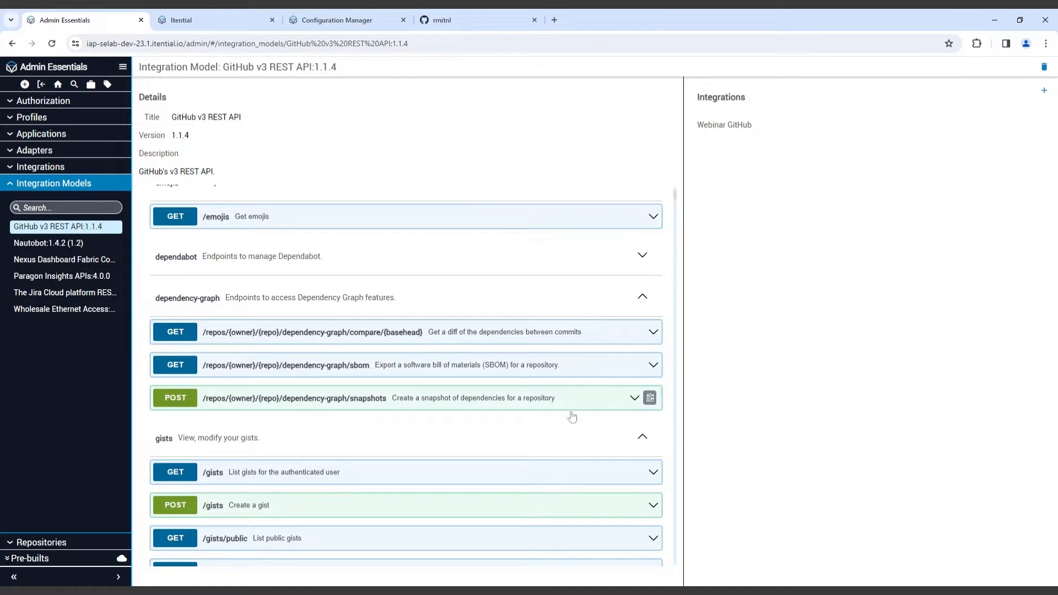
pyautogui.scroll(-6, 570, 426)
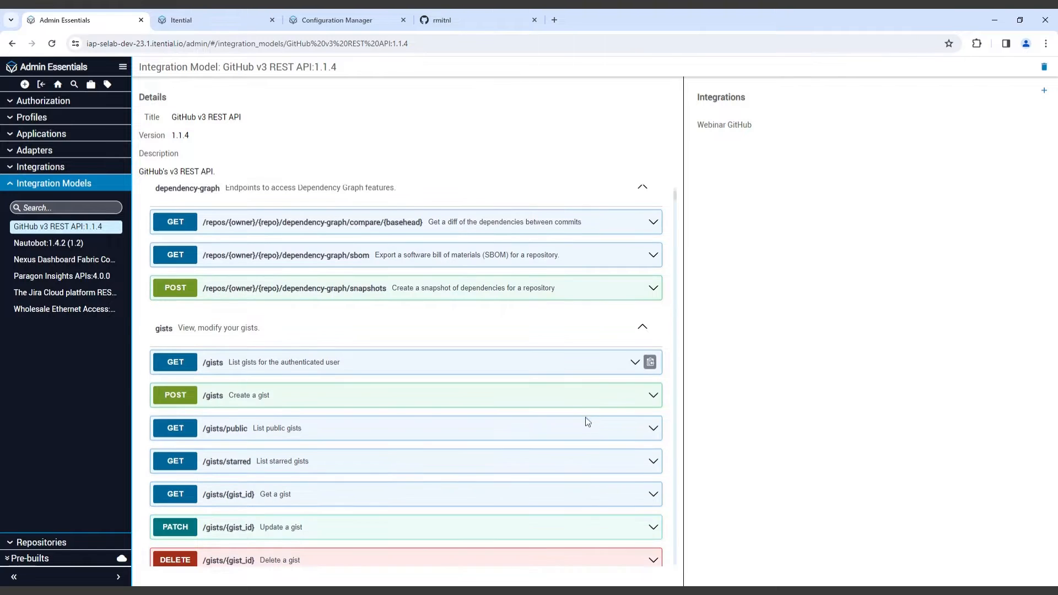
pyautogui.scroll(-2, 589, 421)
pyautogui.moveTo(675, 200); pyautogui.dragTo(677, 248)
pyautogui.scroll(6, 612, 300)
pyautogui.scroll(5, 616, 298)
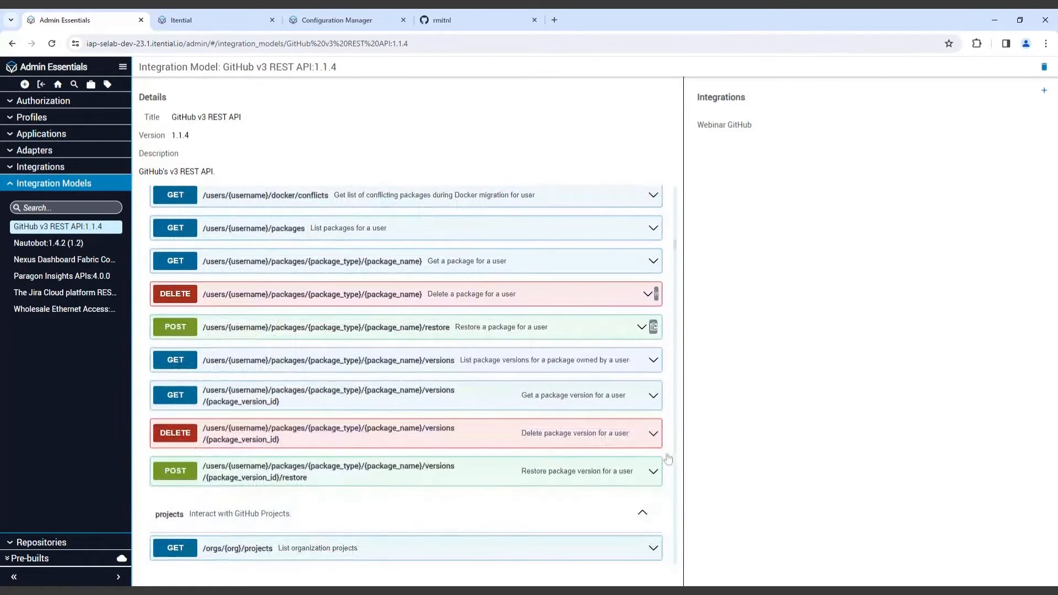
# Step: Collapse the projects, pulls and reactions groups and examine the organization and repository endpoints in the repos group
pyautogui.click(642, 514)
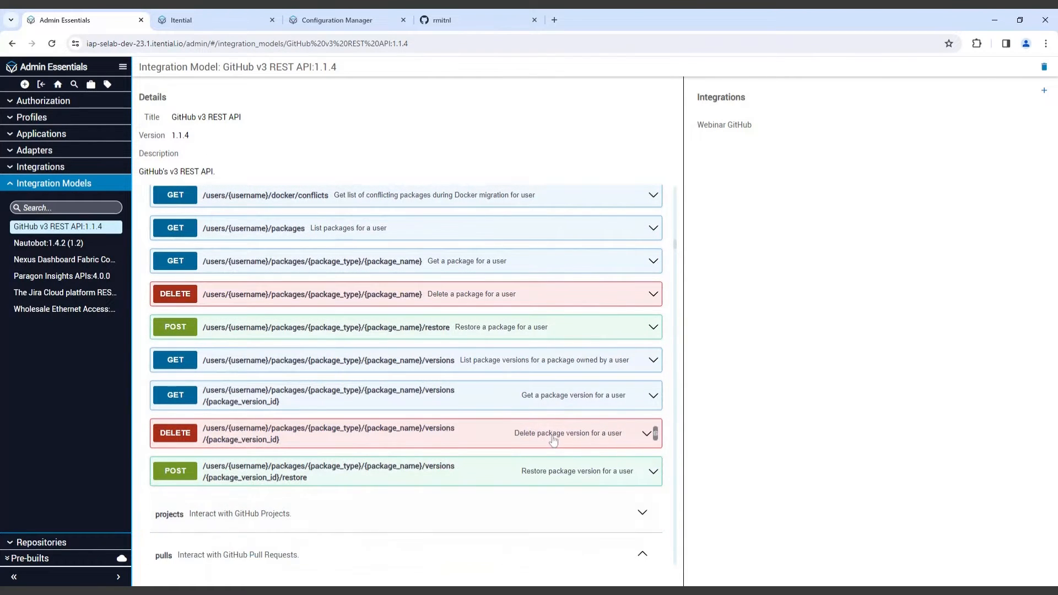
pyautogui.scroll(-3, 551, 441)
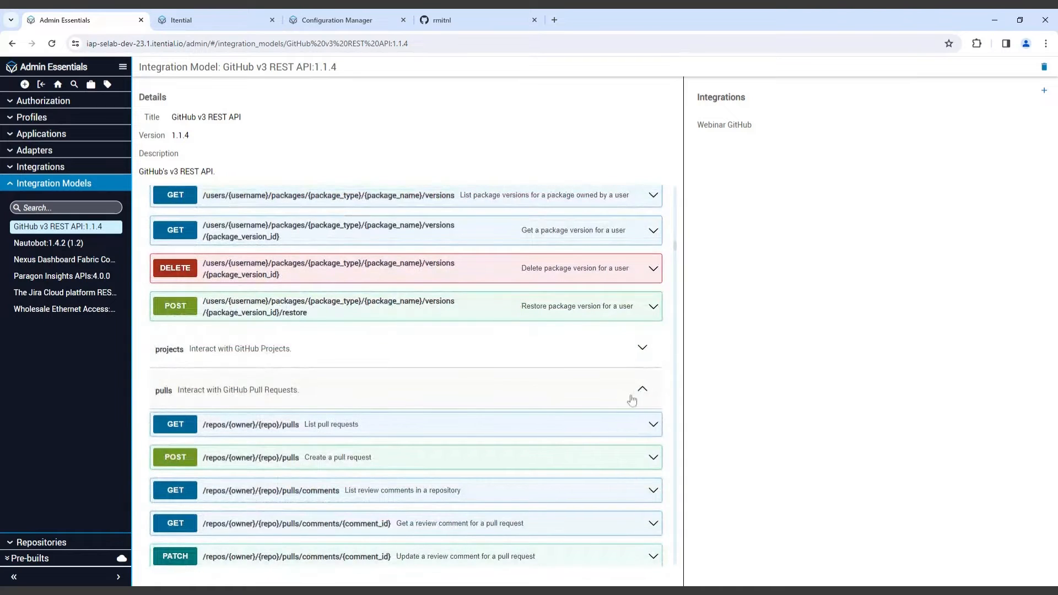
pyautogui.click(513, 382)
pyautogui.scroll(-2, 528, 393)
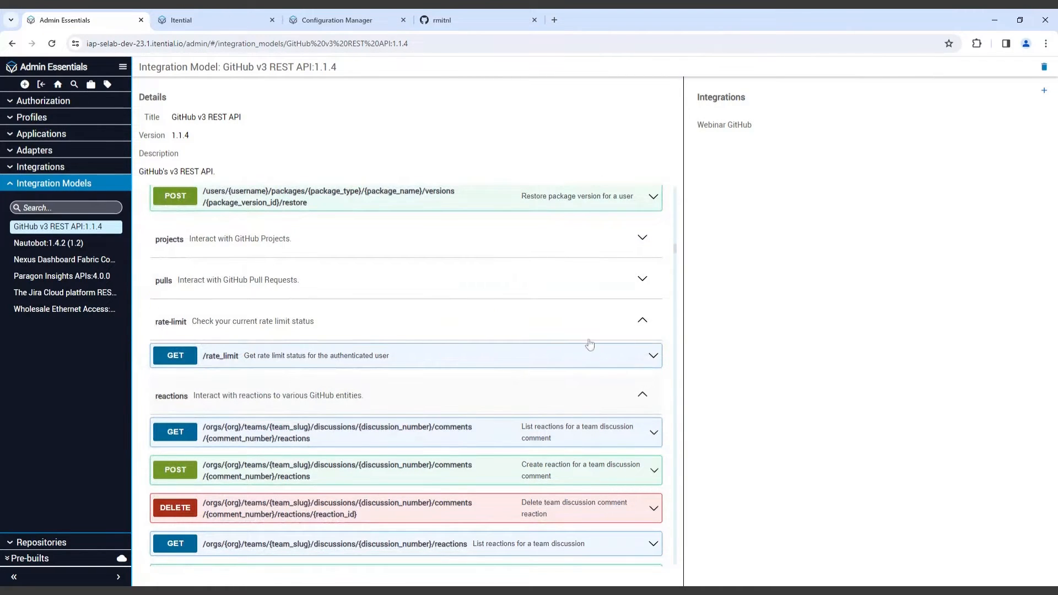
pyautogui.click(585, 394)
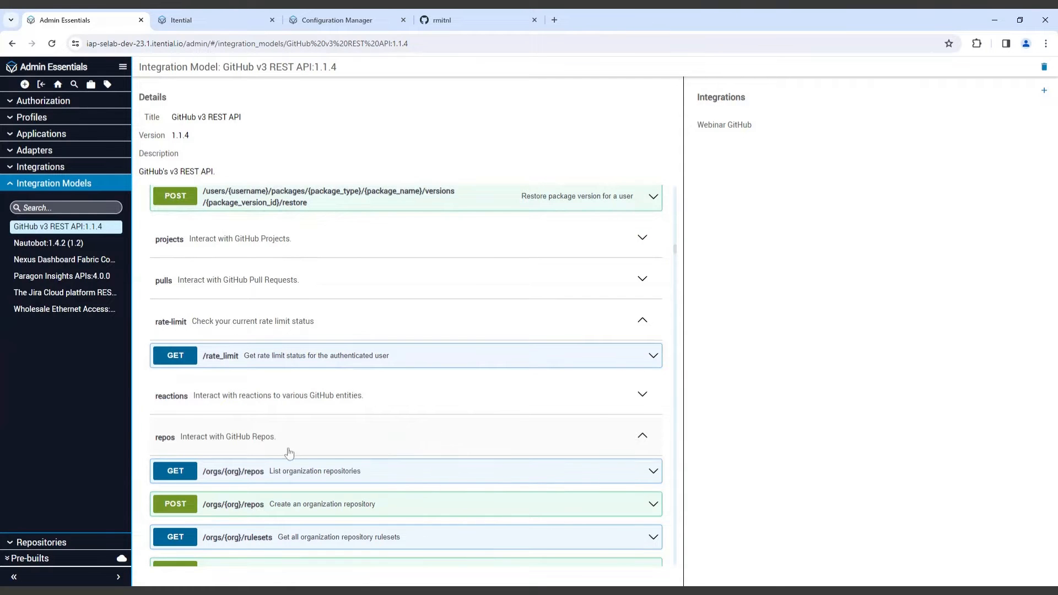
pyautogui.scroll(-2, 510, 438)
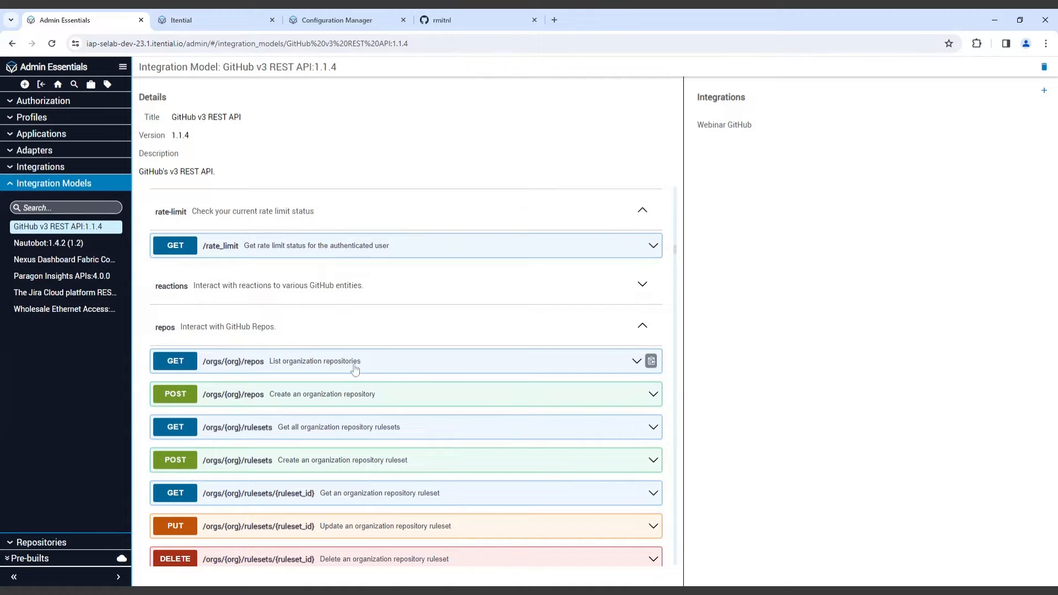
pyautogui.scroll(-1, 504, 427)
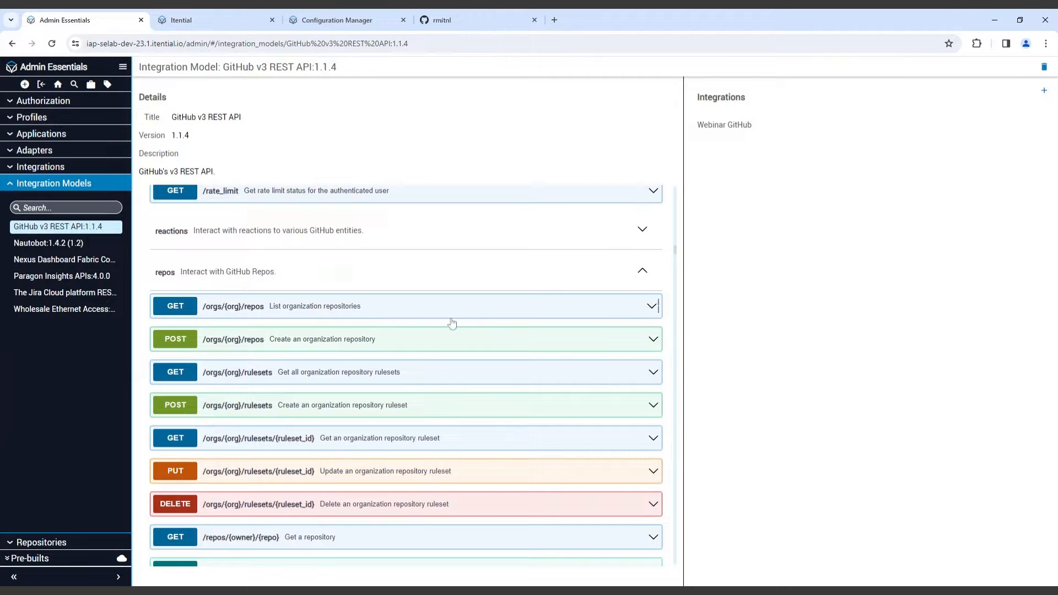
pyautogui.scroll(-1, 450, 325)
pyautogui.scroll(-2, 449, 325)
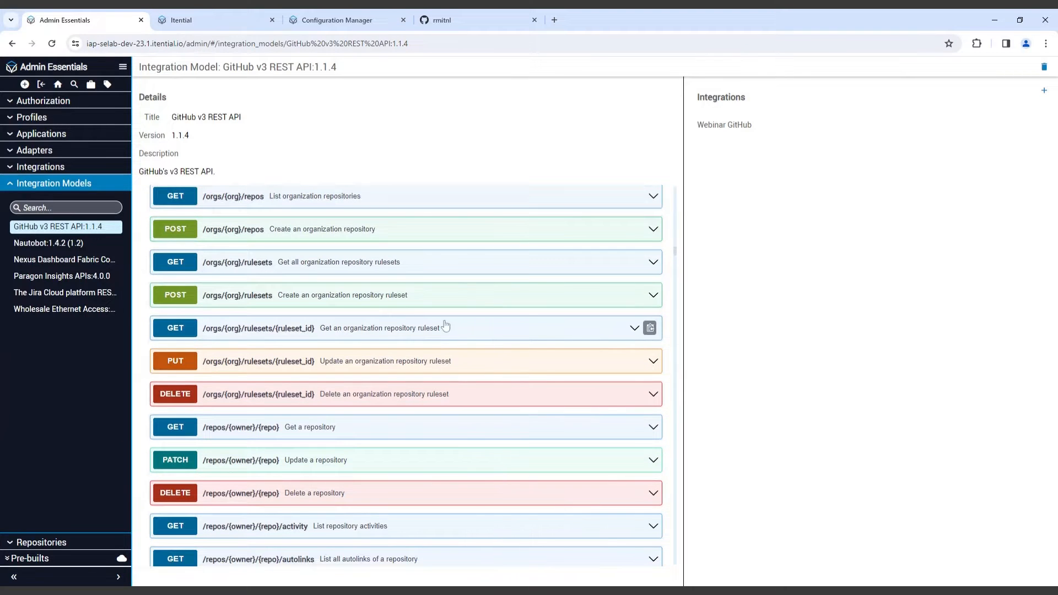
pyautogui.scroll(-2, 450, 324)
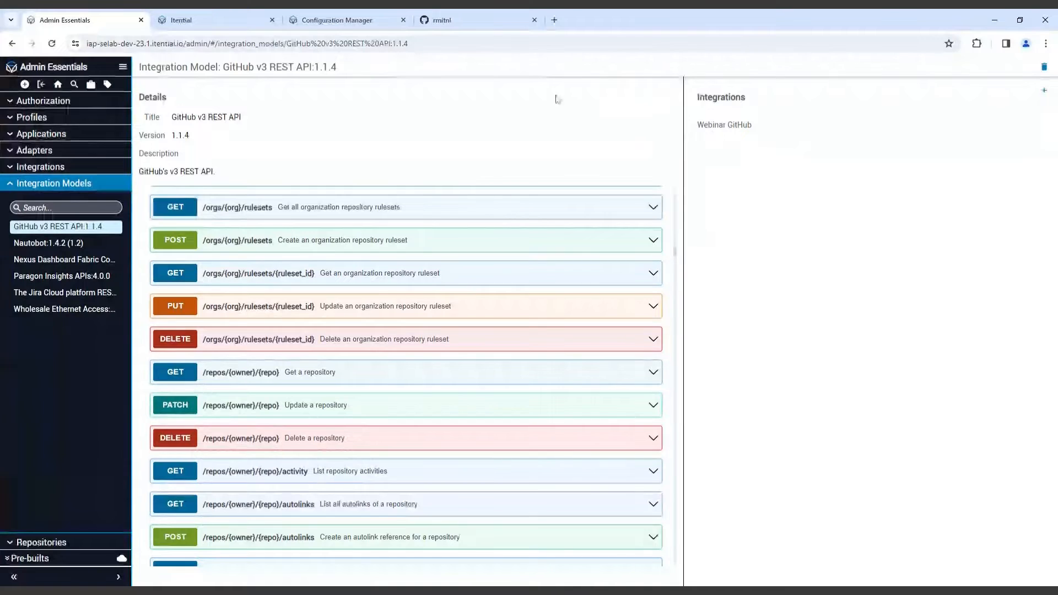
# Step: Switch to GitHub and open the ios_acl file in the private network repository to view its access-list lines
pyautogui.click(464, 19)
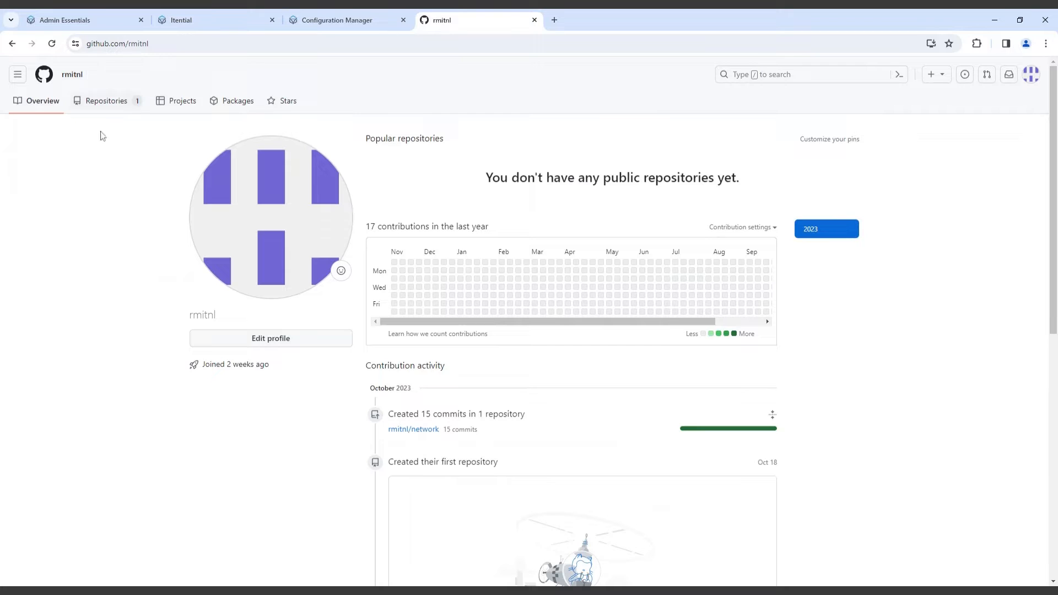
pyautogui.click(106, 100)
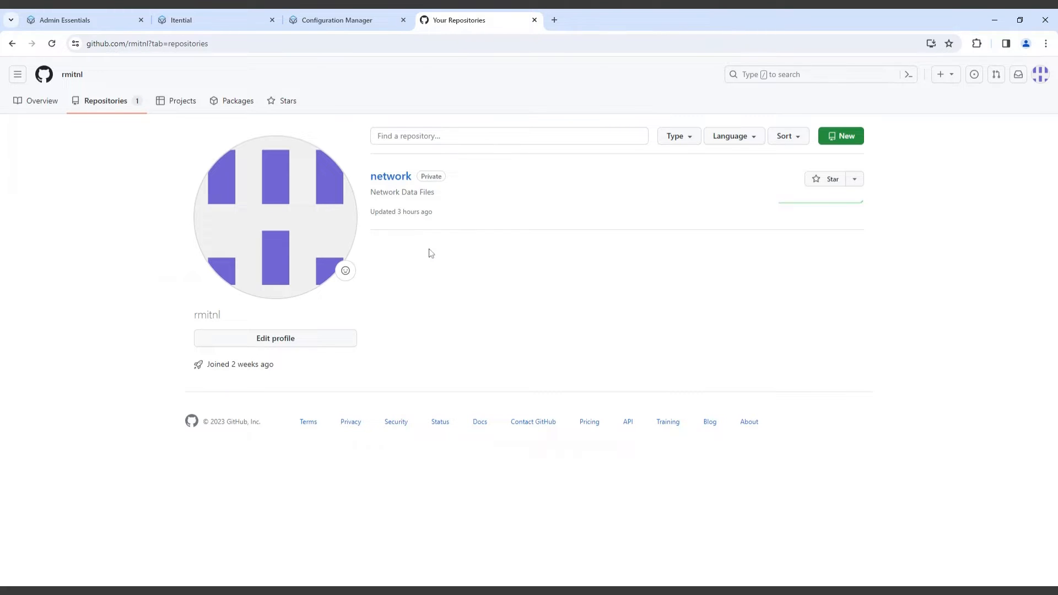
pyautogui.click(389, 181)
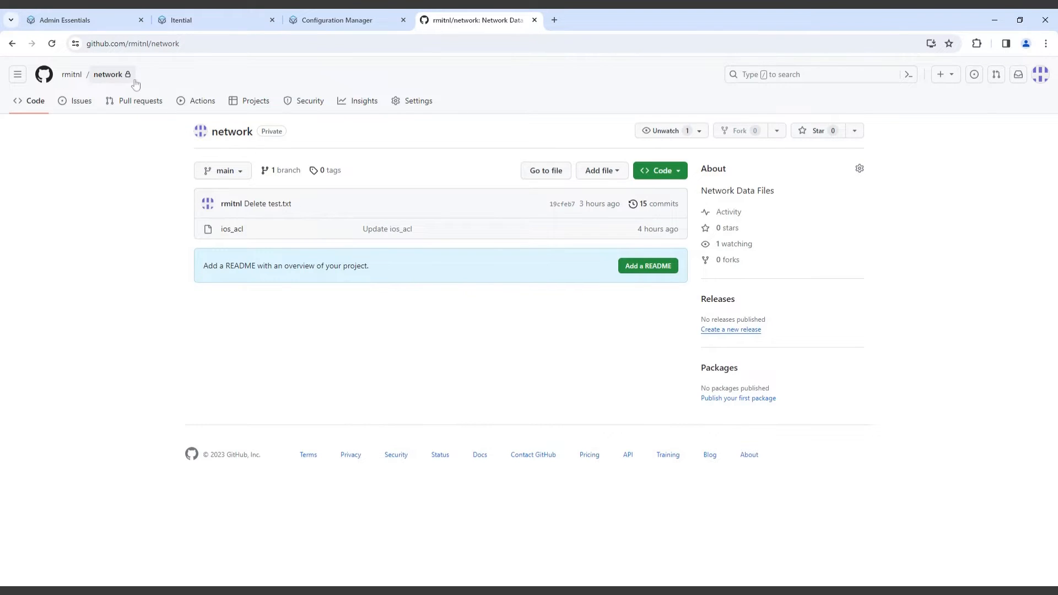
pyautogui.click(232, 233)
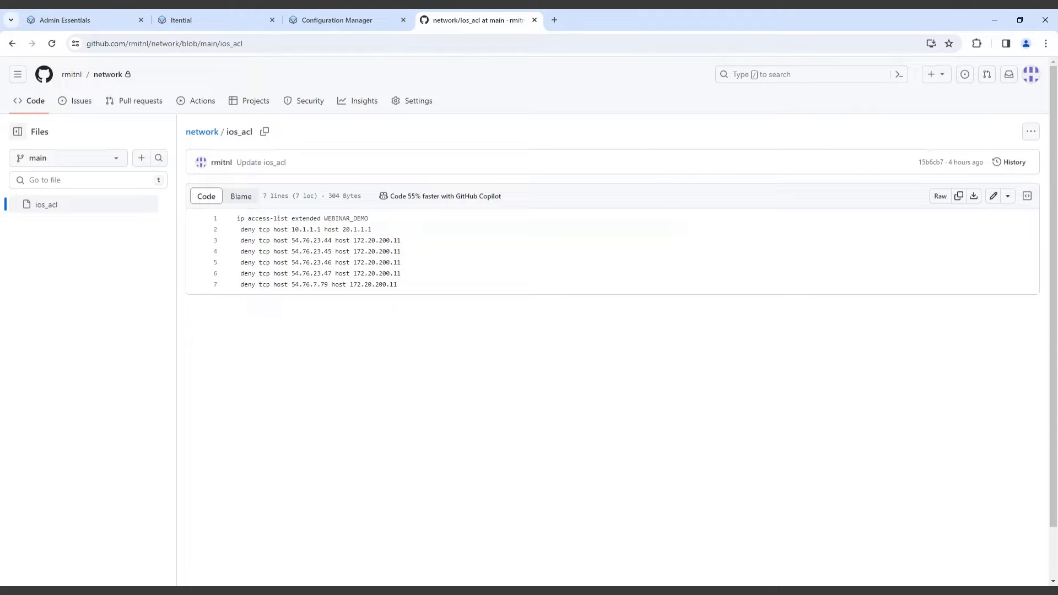
# Step: Return to the network repository's file list on GitHub, and switch to Itential to open Automation Studio
pyautogui.click(202, 138)
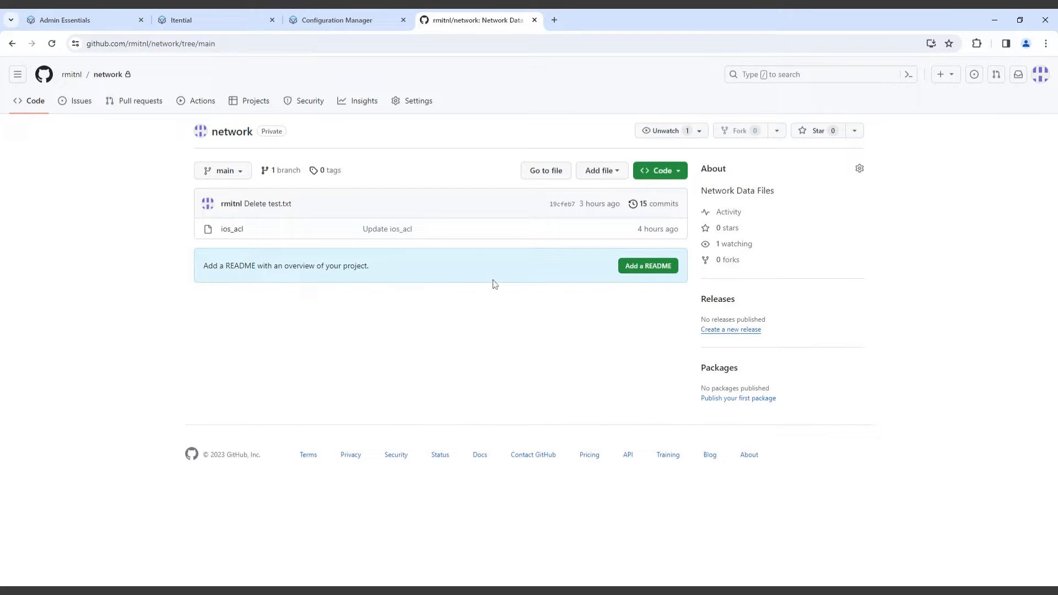
pyautogui.click(219, 22)
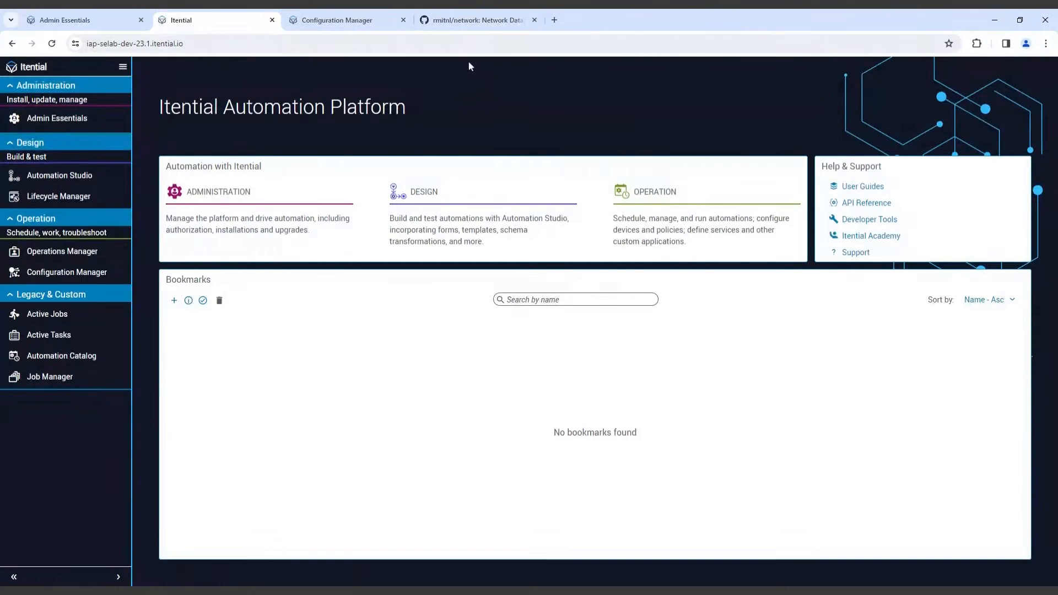
pyautogui.click(49, 178)
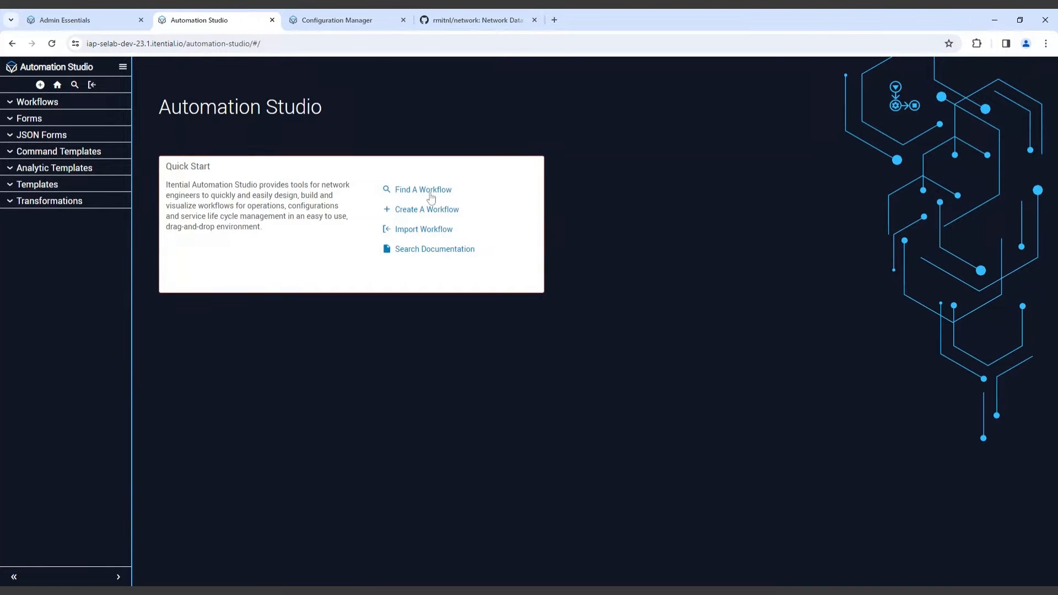
# Step: Create a workflow named "Webinar GitHub get file" without the legacy canvas
pyautogui.click(39, 85)
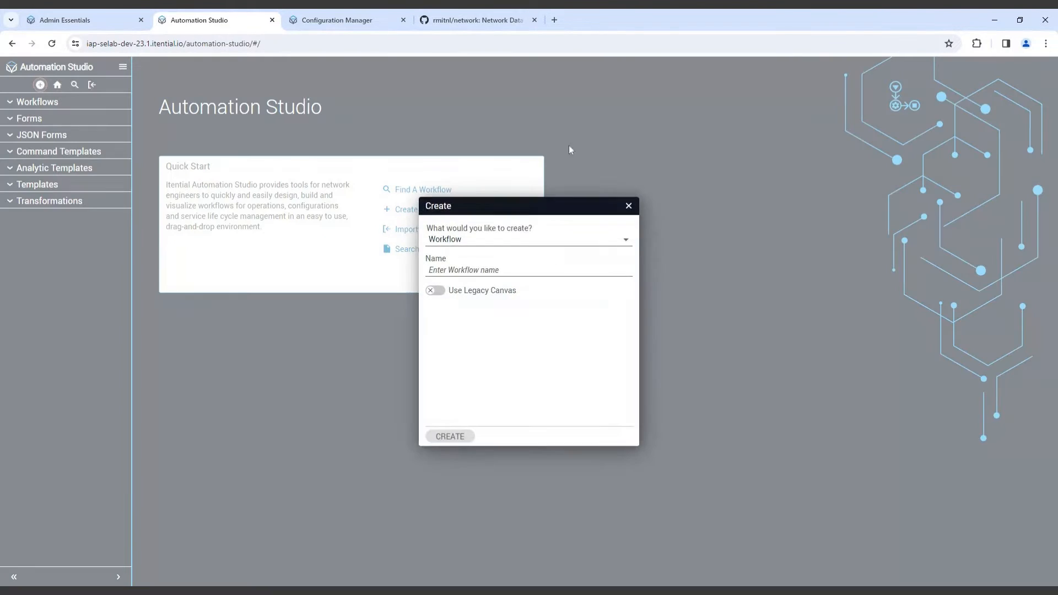
pyautogui.click(436, 244)
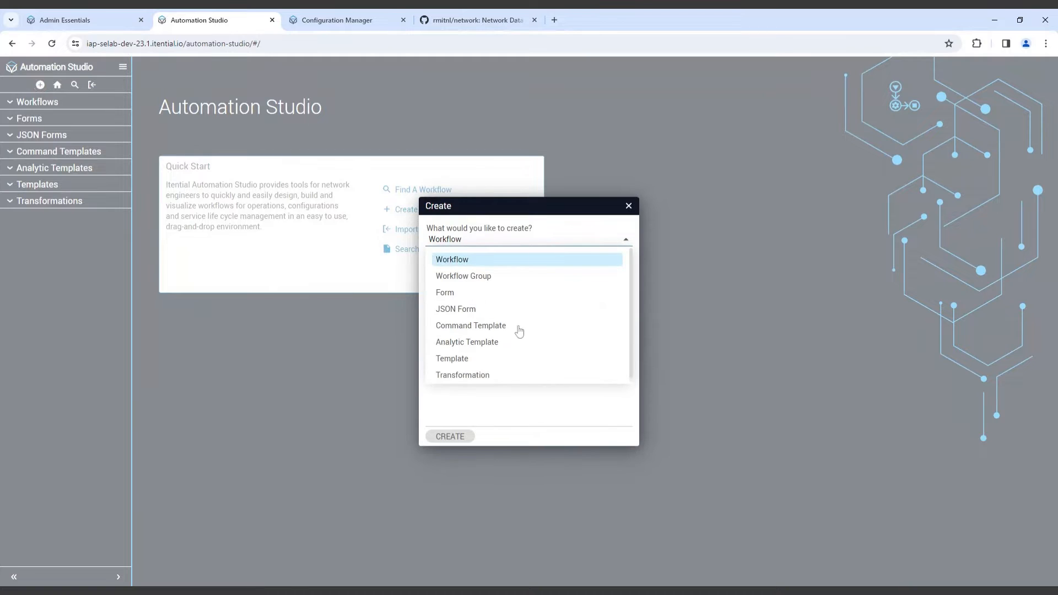
pyautogui.click(455, 244)
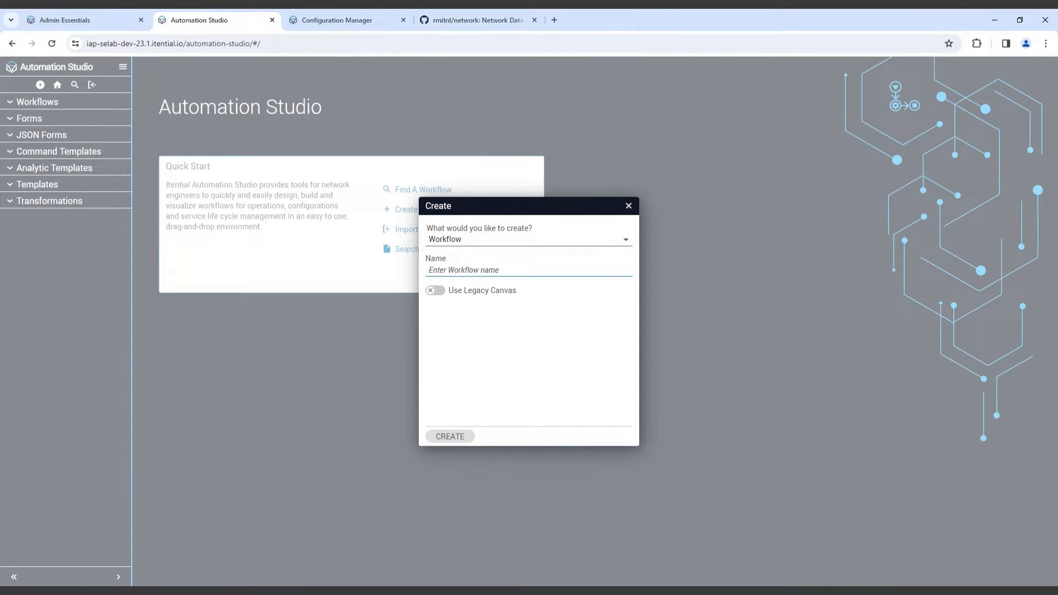
pyautogui.click(462, 270)
pyautogui.write('Webin')
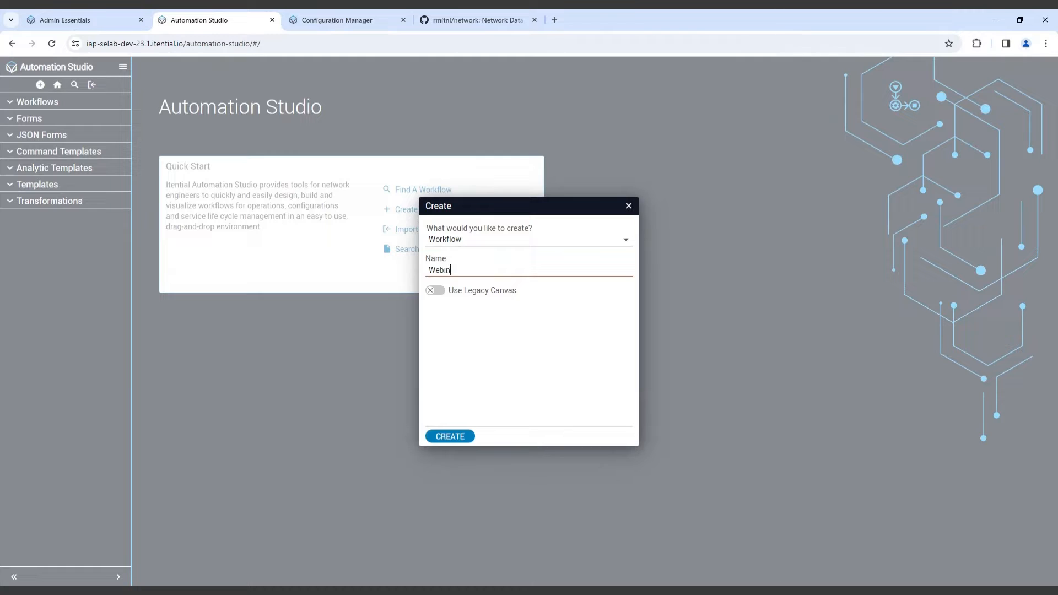
pyautogui.write('ar GitHub get file')
pyautogui.click(450, 437)
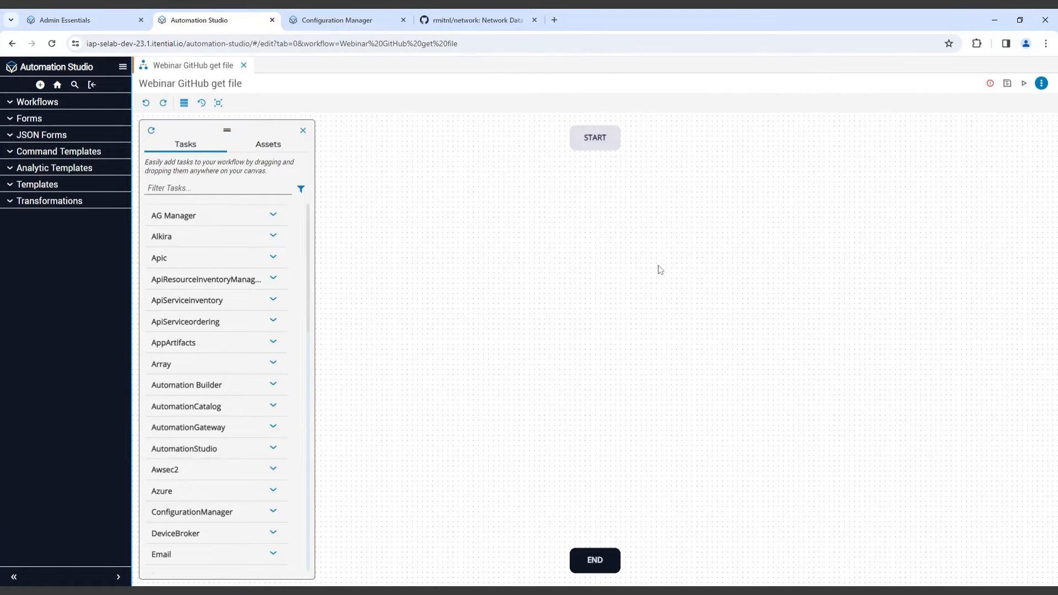
# Step: Browse the available task groups and expand the GitHub group to look through its delete tasks for gists, organizations and repositories
pyautogui.scroll(-2, 236, 229)
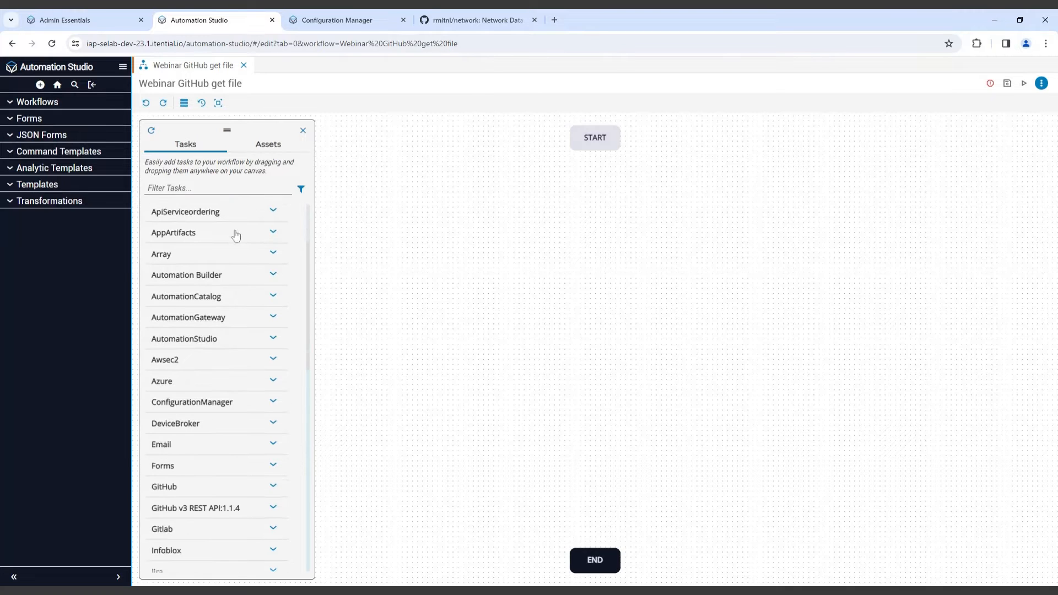
pyautogui.scroll(2, 235, 235)
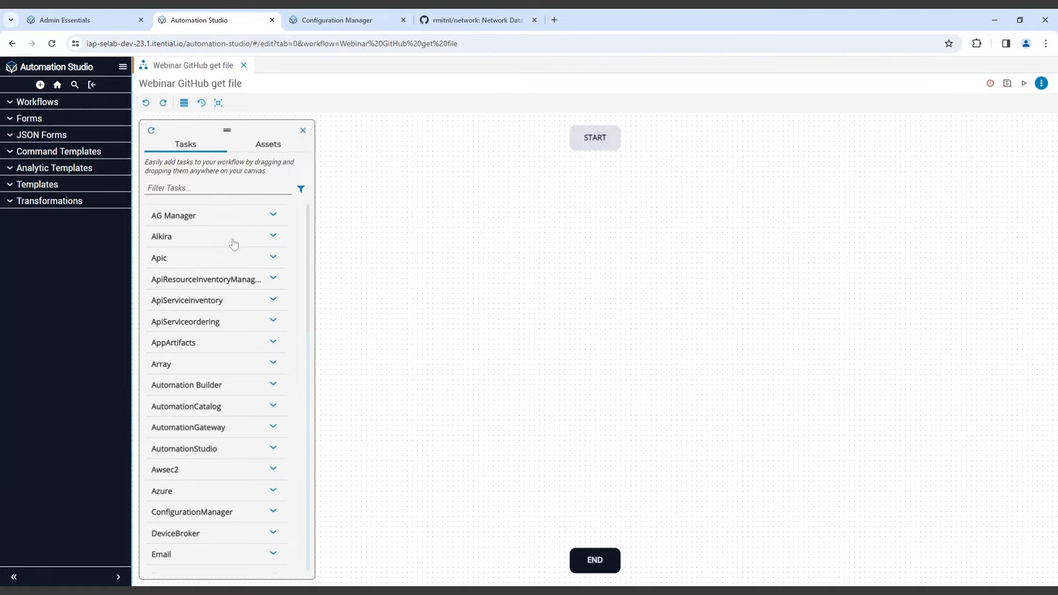
pyautogui.scroll(-1, 235, 252)
pyautogui.scroll(-3, 235, 252)
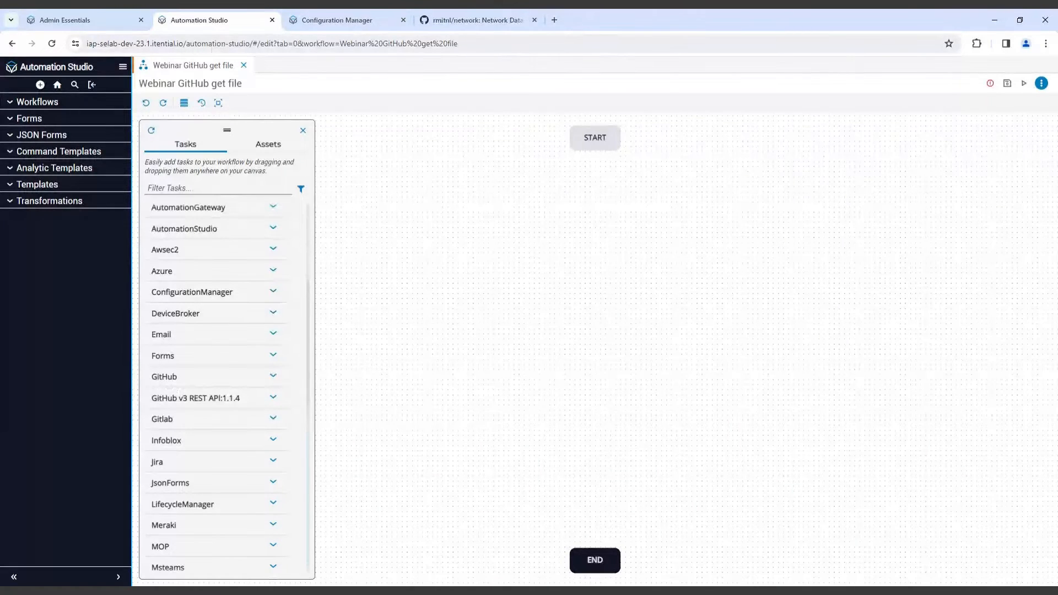
pyautogui.click(182, 380)
pyautogui.scroll(-1, 187, 389)
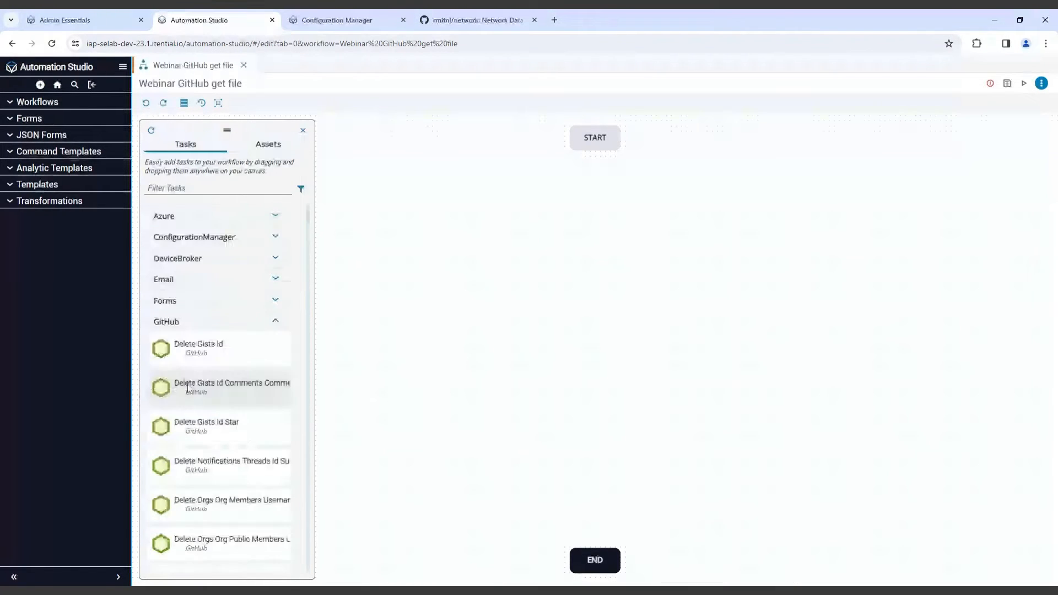
pyautogui.scroll(-7, 221, 384)
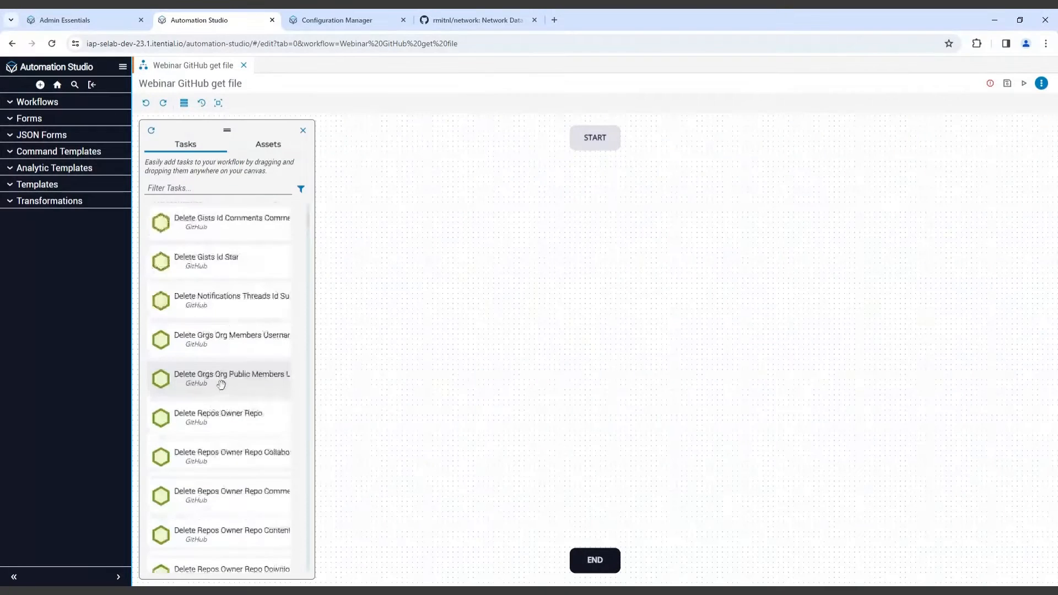
pyautogui.scroll(-6, 221, 383)
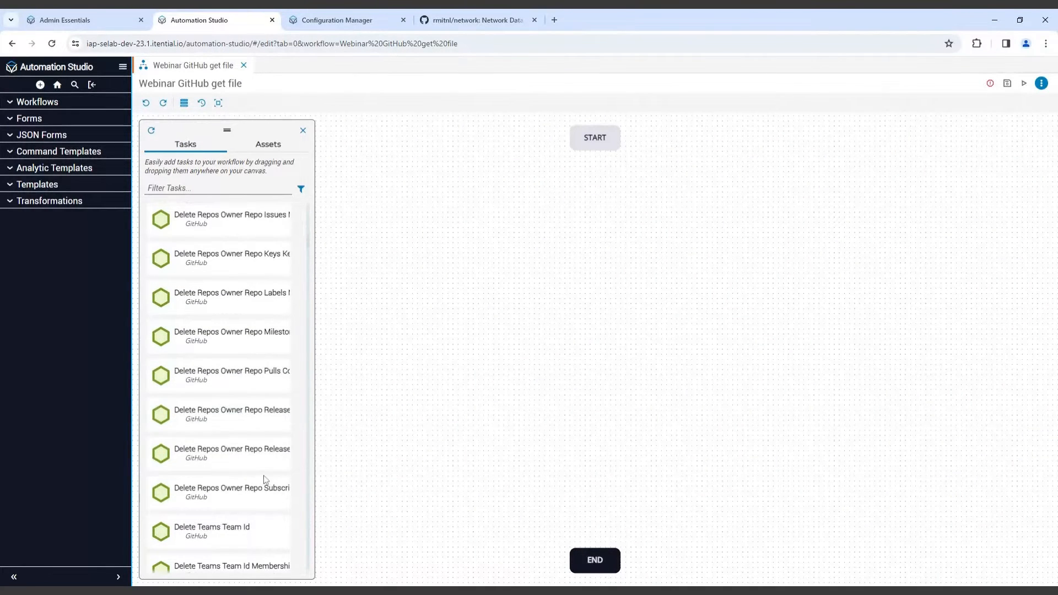
pyautogui.scroll(3, 255, 423)
pyautogui.scroll(4, 255, 423)
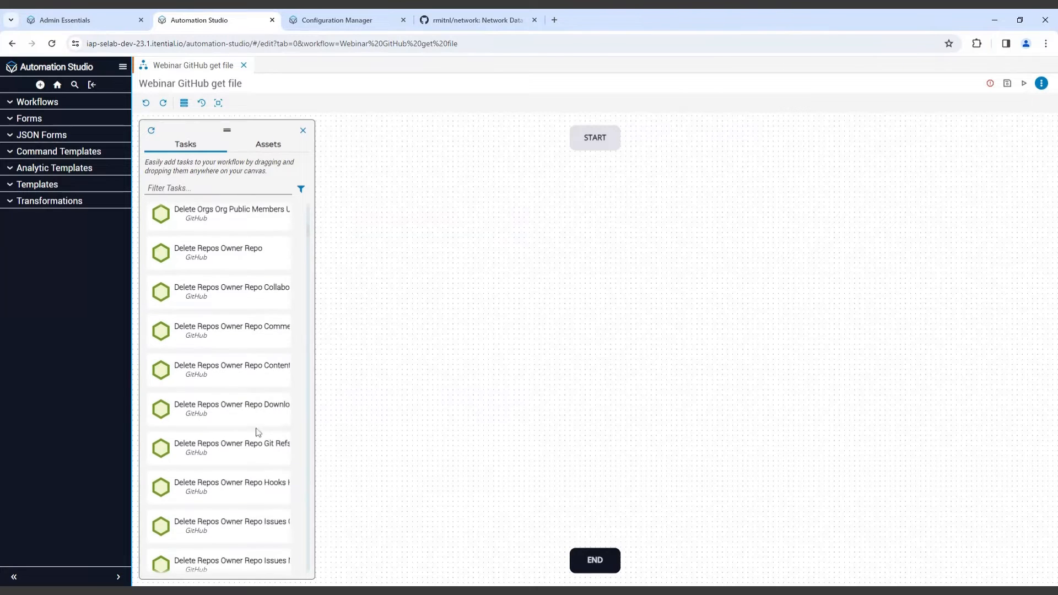
pyautogui.scroll(2, 256, 424)
pyautogui.scroll(3, 257, 426)
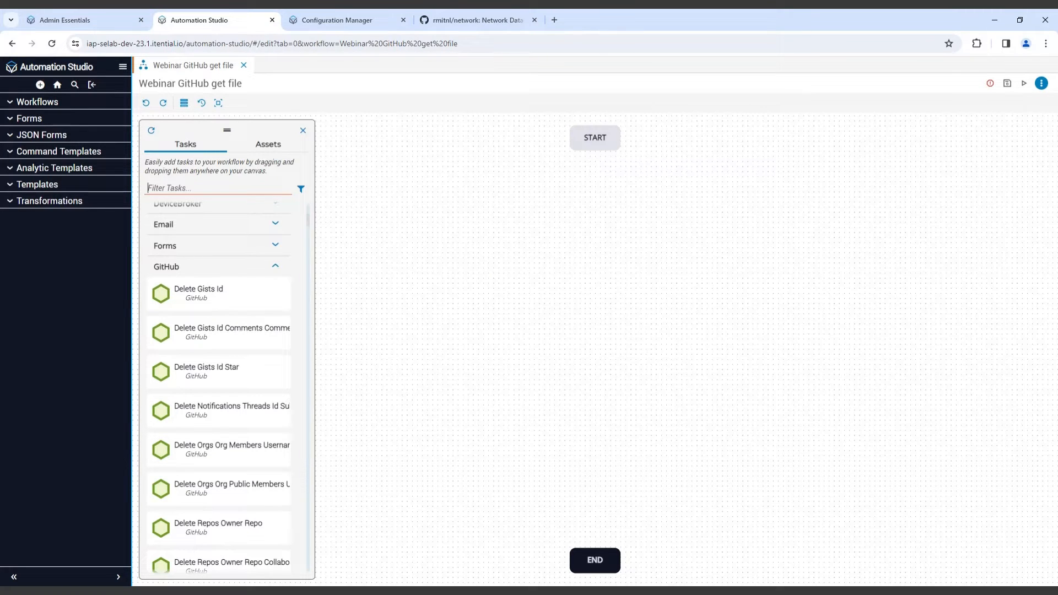
pyautogui.write('Put')
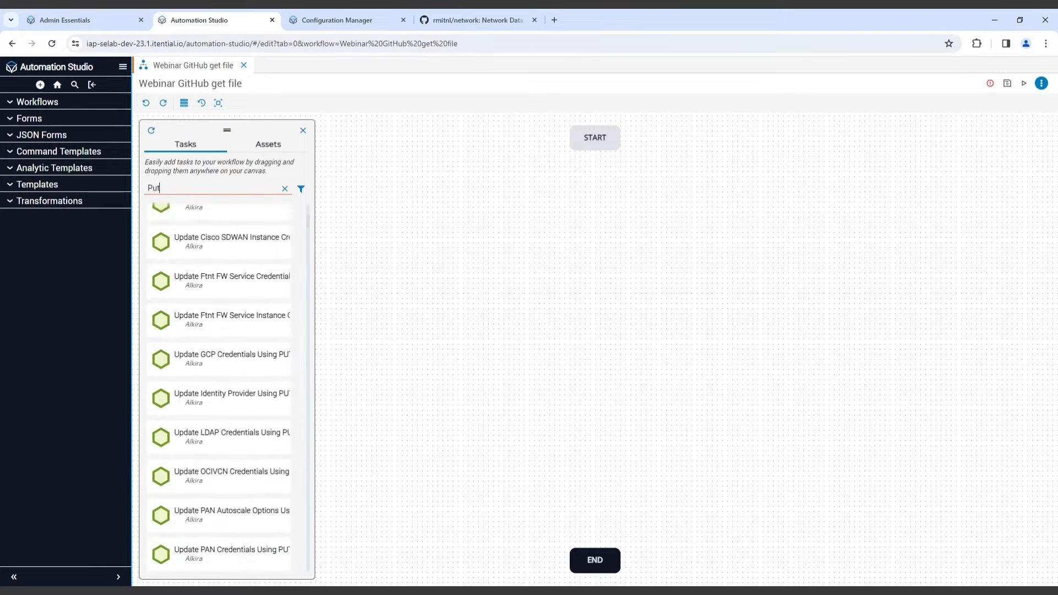
pyautogui.write(' rep')
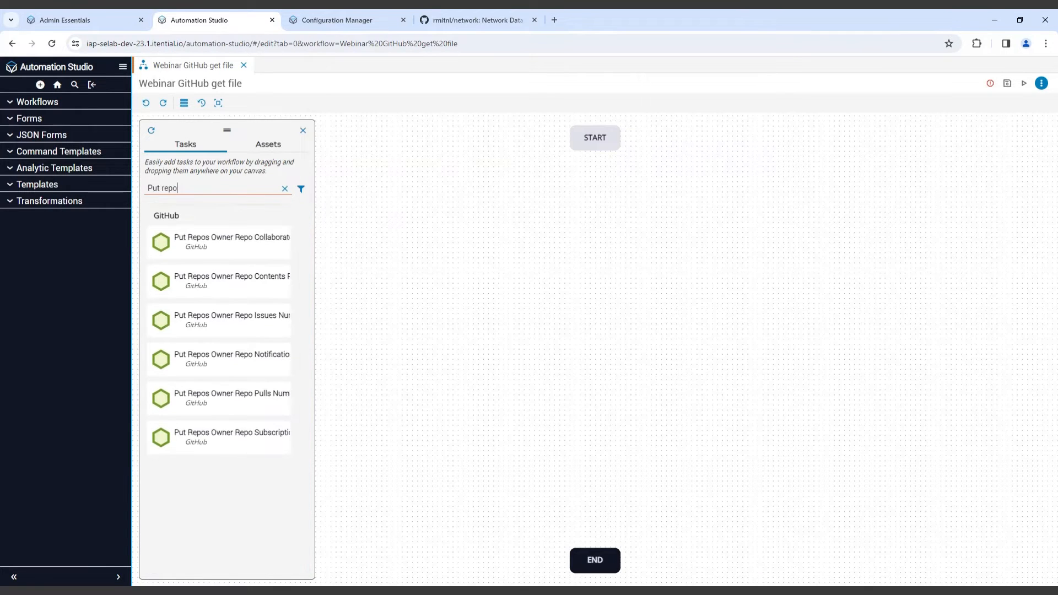
pyautogui.write('o')
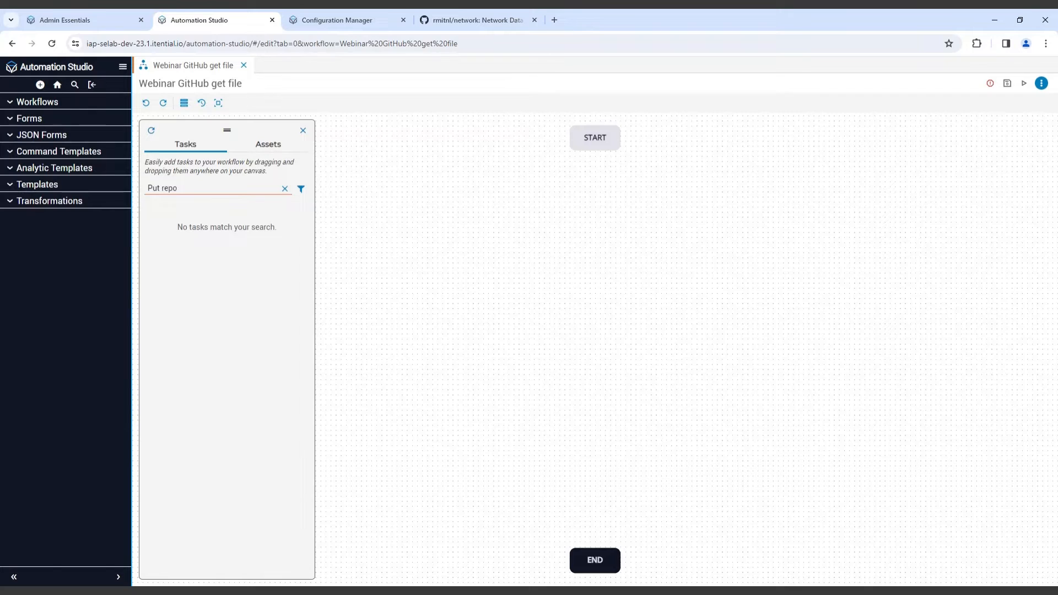
pyautogui.press('BackSpace')
pyautogui.write('s o')
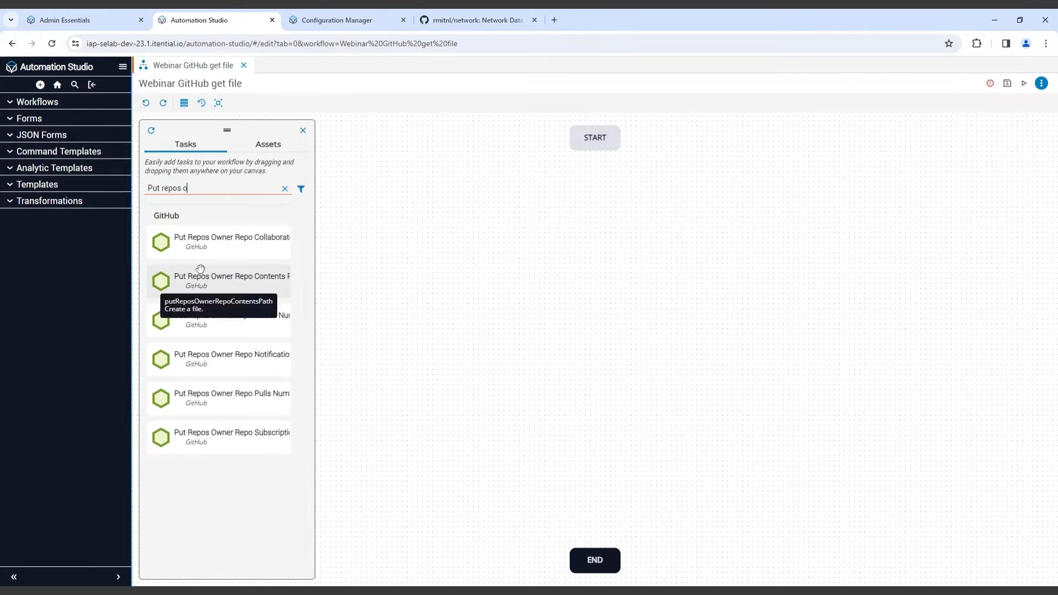
pyautogui.moveTo(223, 281); pyautogui.dragTo(589, 276)
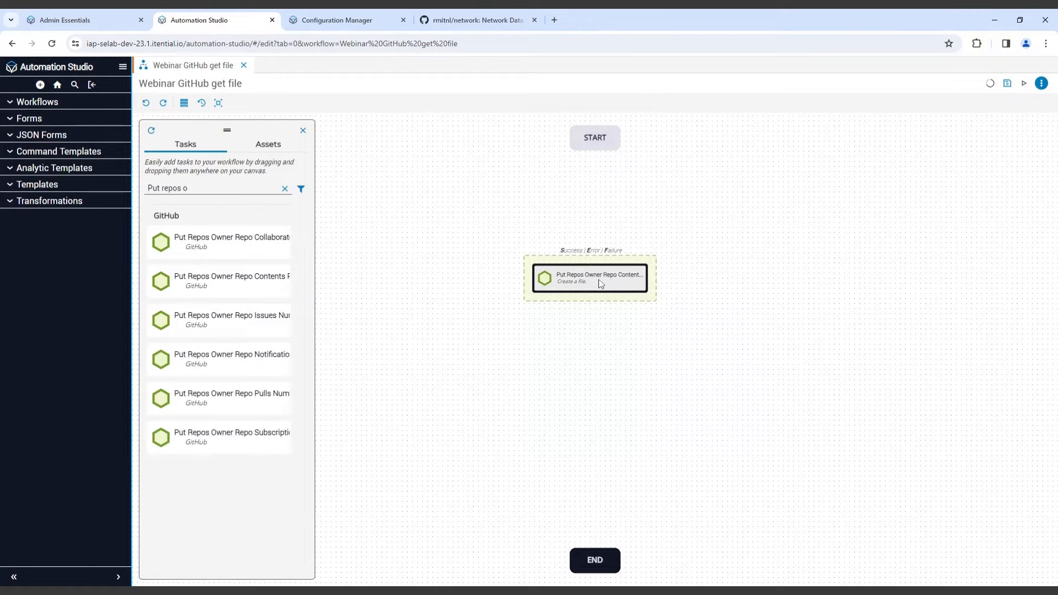
pyautogui.press('Delete')
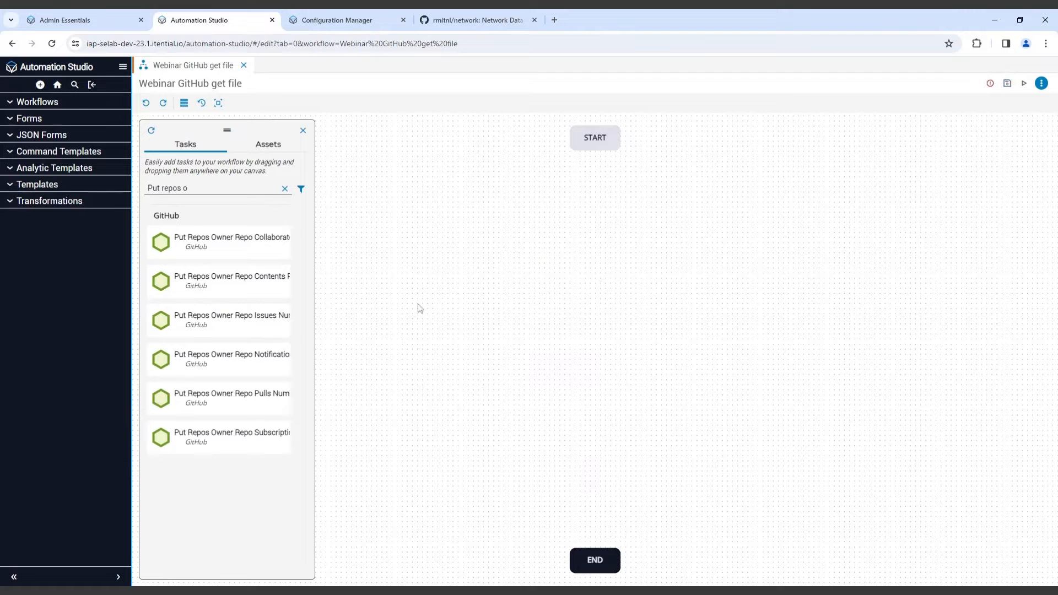
# Step: Filter the workflow tasks by "Get repos owner repo cont"
pyautogui.doubleClick(155, 188)
pyautogui.write('Get')
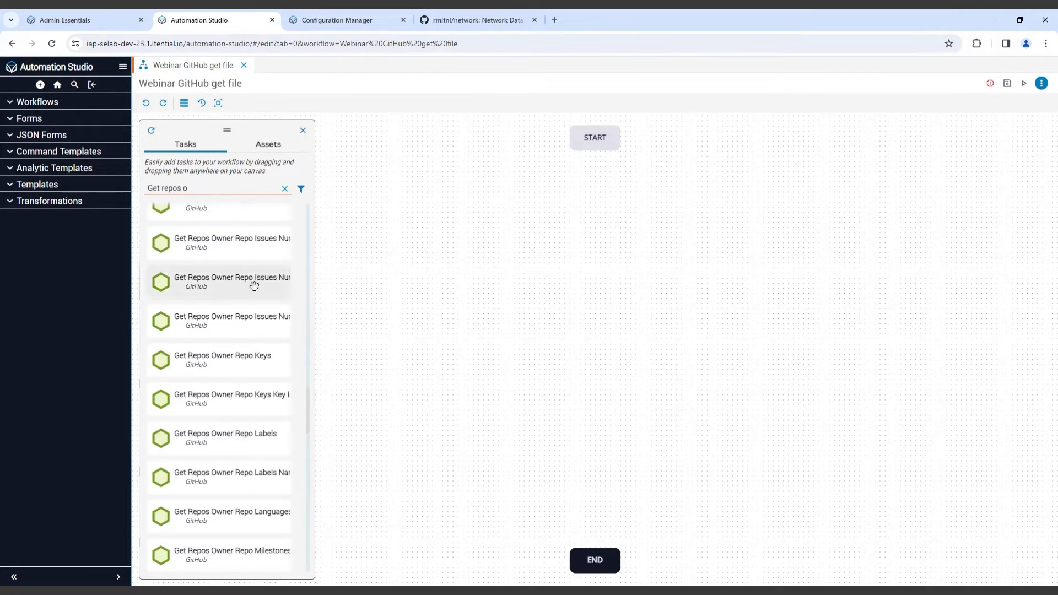
pyautogui.scroll(8, 260, 277)
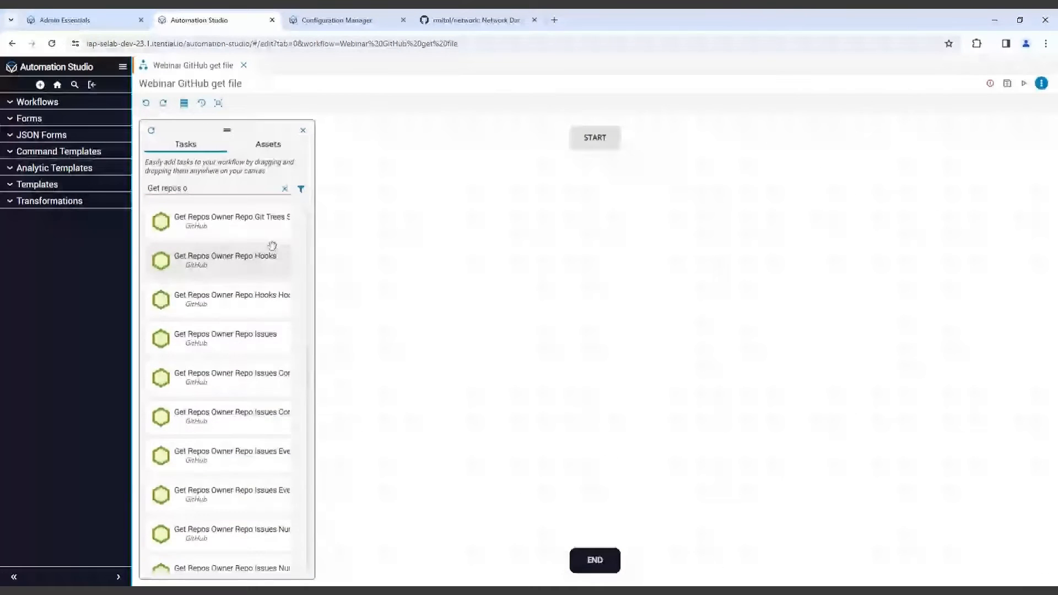
pyautogui.scroll(1, 270, 245)
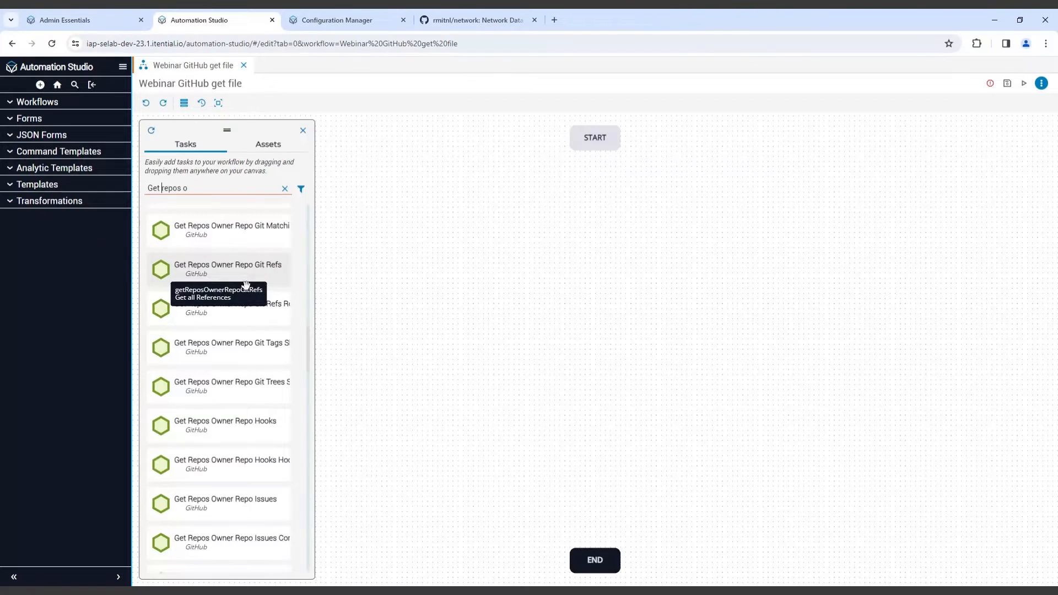
pyautogui.scroll(-1, 231, 306)
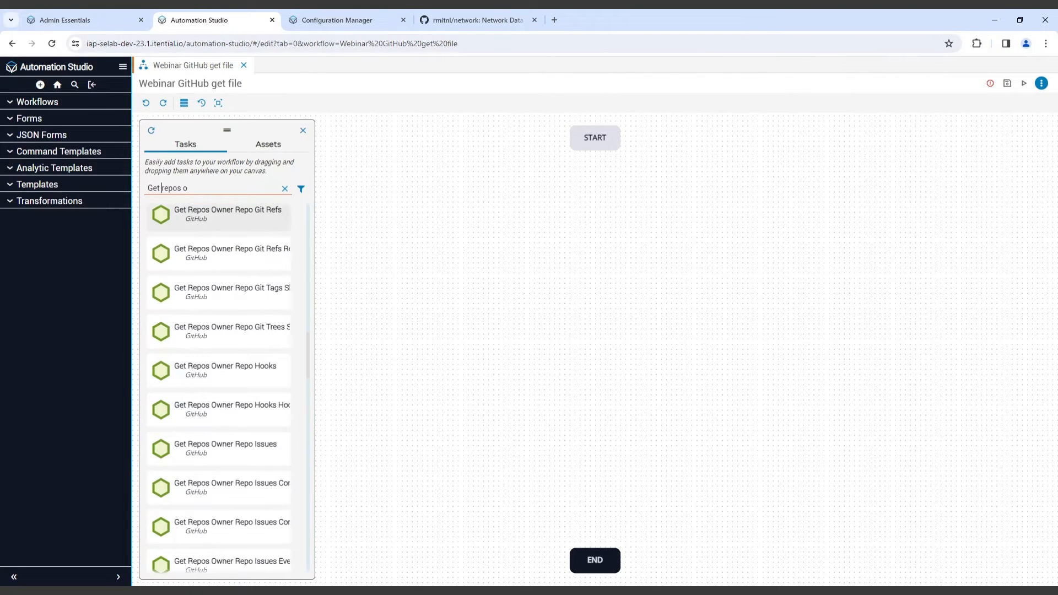
pyautogui.write('wner repo')
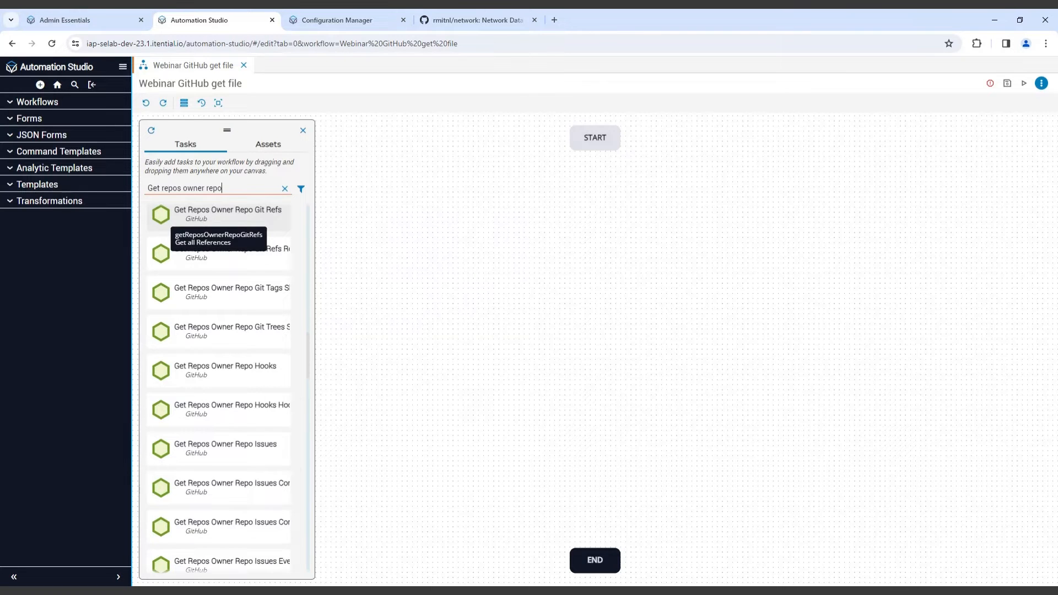
pyautogui.write(' gon')
pyautogui.press('BackSpace')
pyautogui.press('BackSpace')
pyautogui.press('BackSpace')
pyautogui.write('cont')
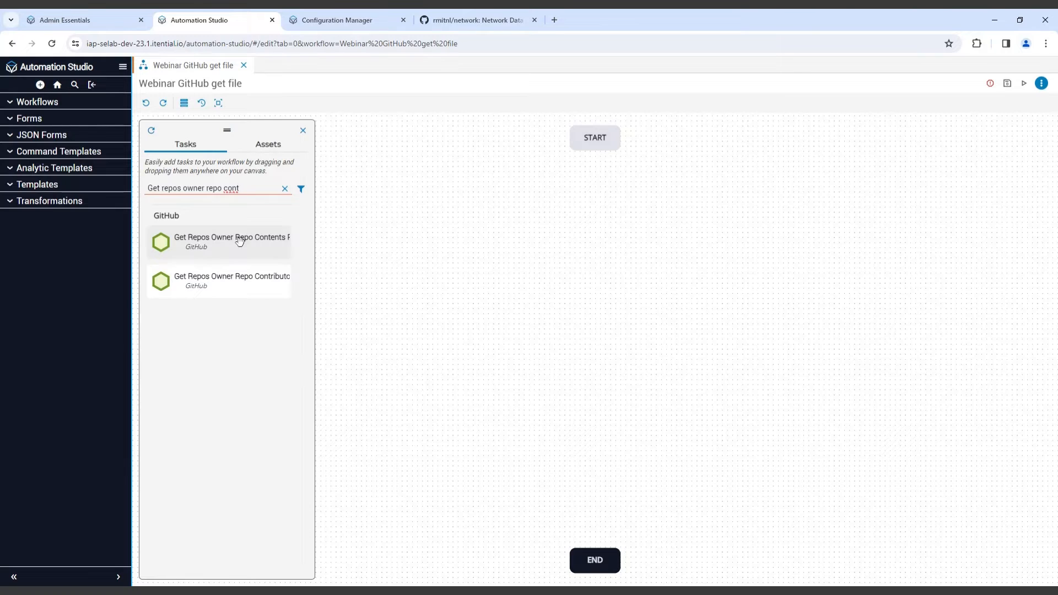
# Step: Add the GitHub Get Repos Owner Repo Contents task below START, and move END up to just beneath it
pyautogui.moveTo(239, 241); pyautogui.dragTo(873, 283)
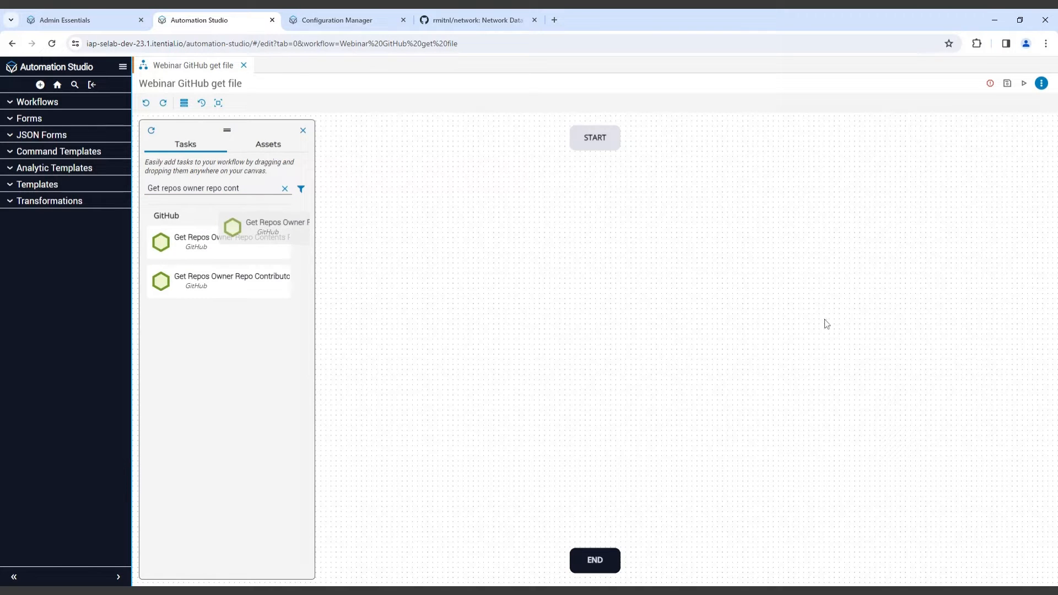
pyautogui.moveTo(623, 283)
pyautogui.mouseDown()
pyautogui.moveTo(610, 278)
pyautogui.moveTo(615, 286)
pyautogui.mouseUp()
pyautogui.moveTo(589, 568); pyautogui.dragTo(591, 372)
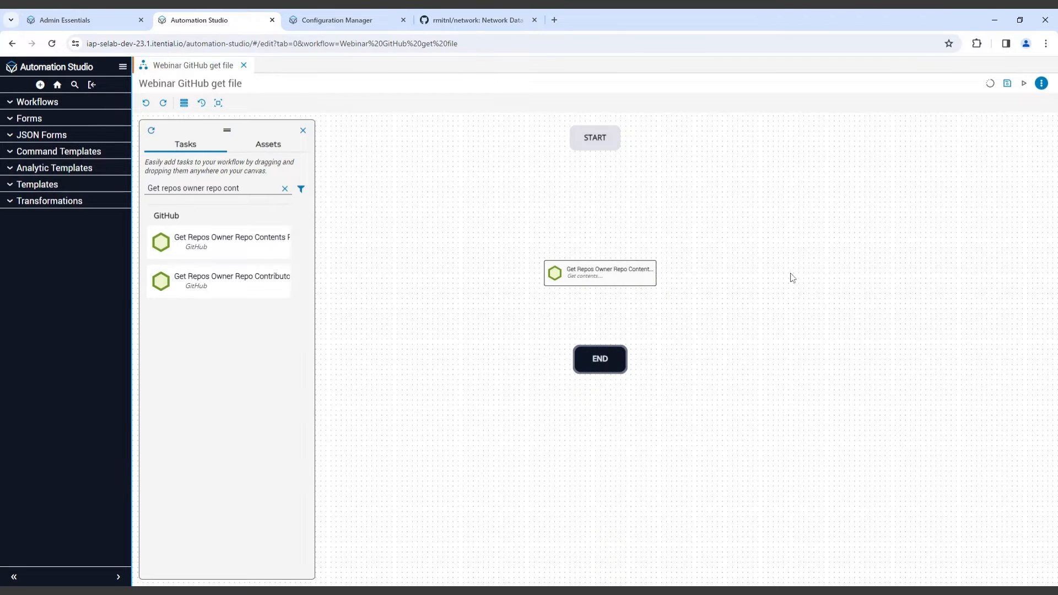
pyautogui.scroll(1, 745, 321)
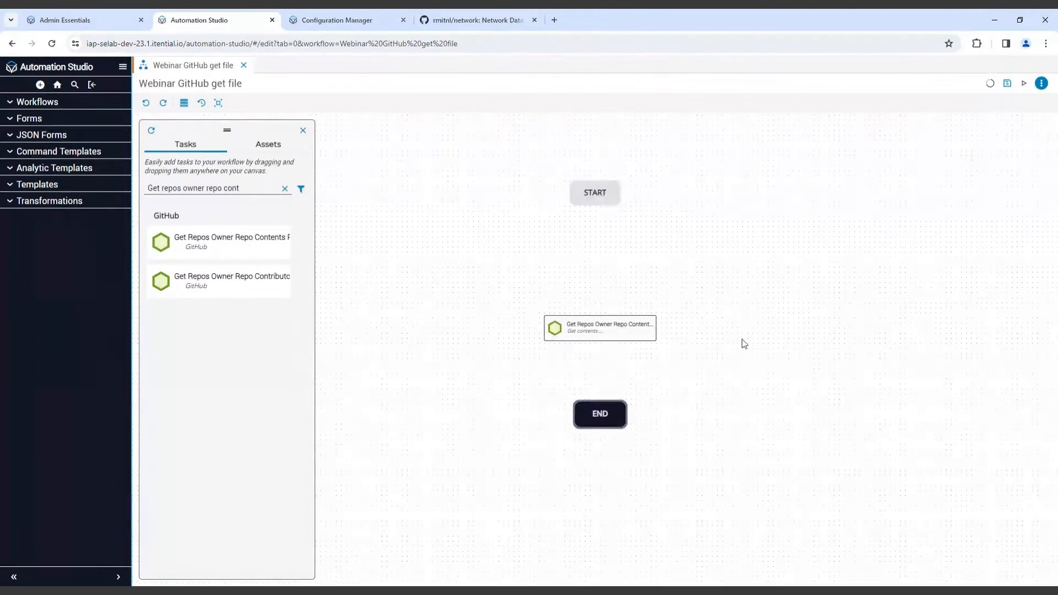
pyautogui.scroll(3, 744, 344)
pyautogui.moveTo(578, 319); pyautogui.dragTo(578, 293)
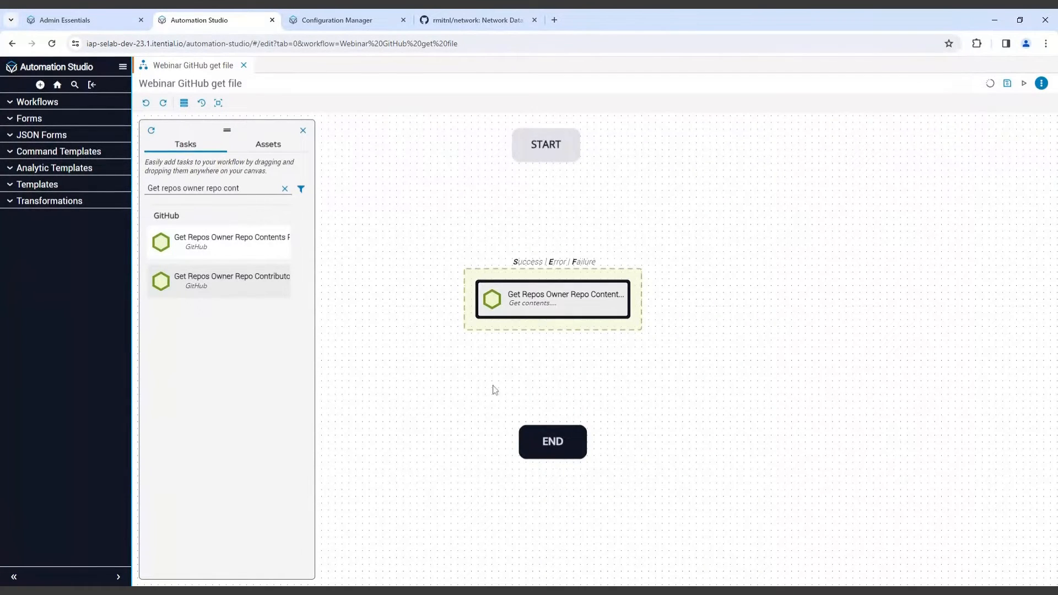
# Step: Connect START to the Get Repos Owner Repo Contents task with a success transition
pyautogui.click(705, 361)
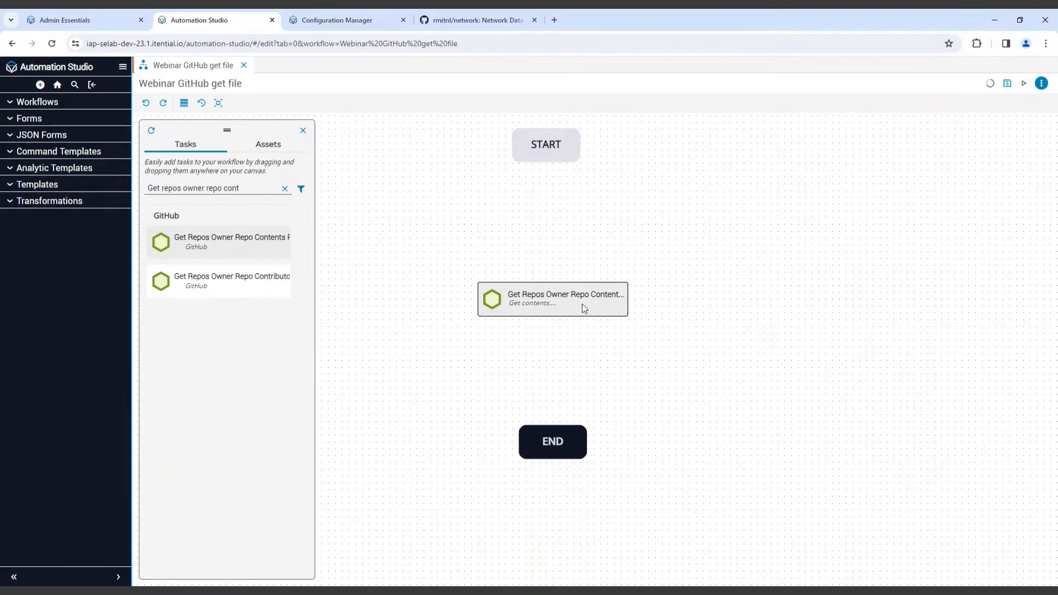
pyautogui.click(551, 157)
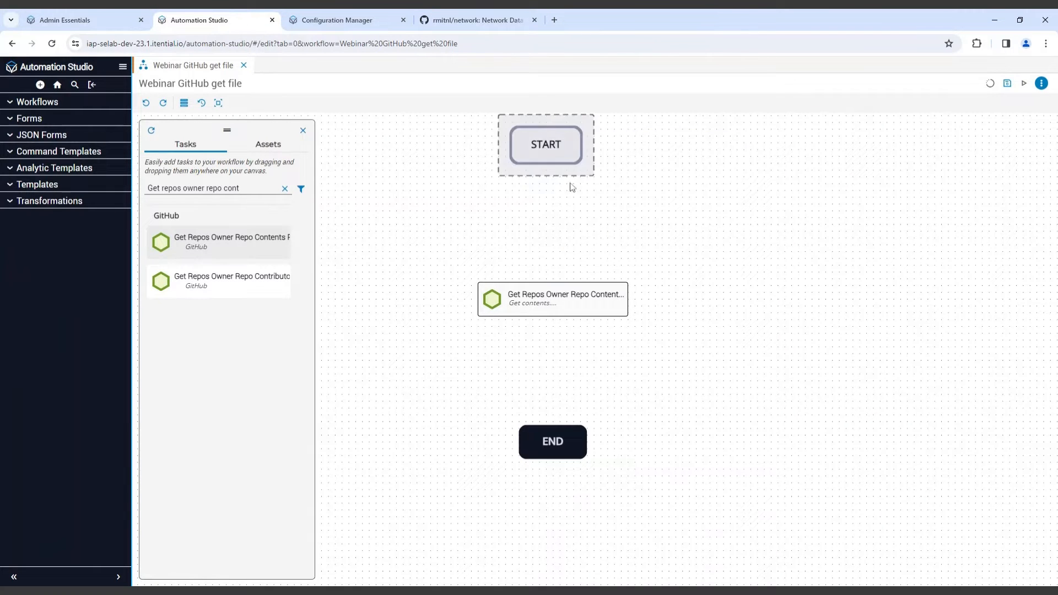
pyautogui.moveTo(553, 174); pyautogui.dragTo(553, 332)
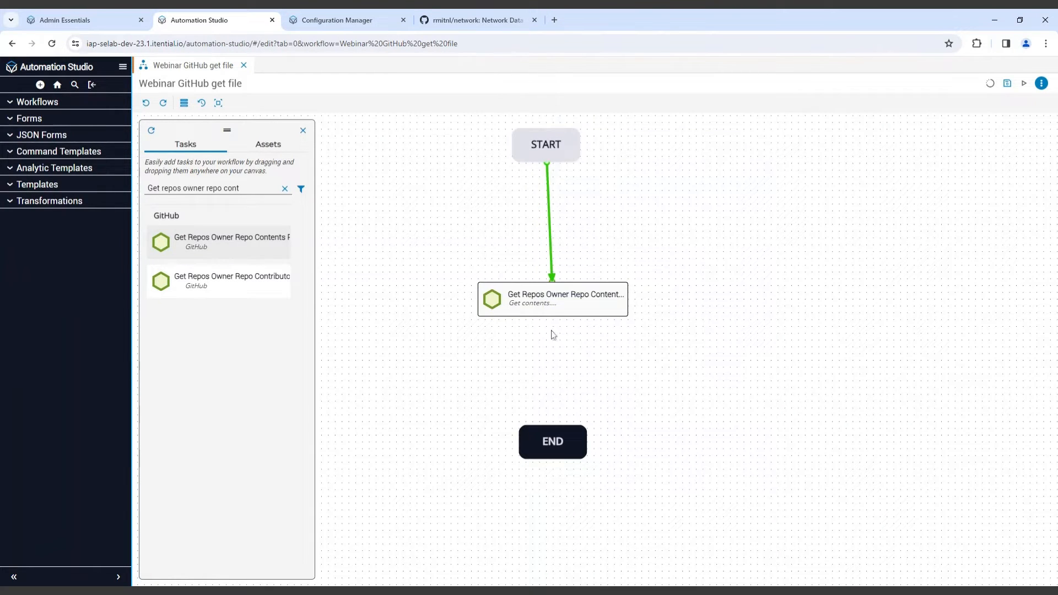
# Step: Connect the Get Repos Owner Repo Contents task to END with a success transition, and move START and END closer to it in line
pyautogui.click(554, 322)
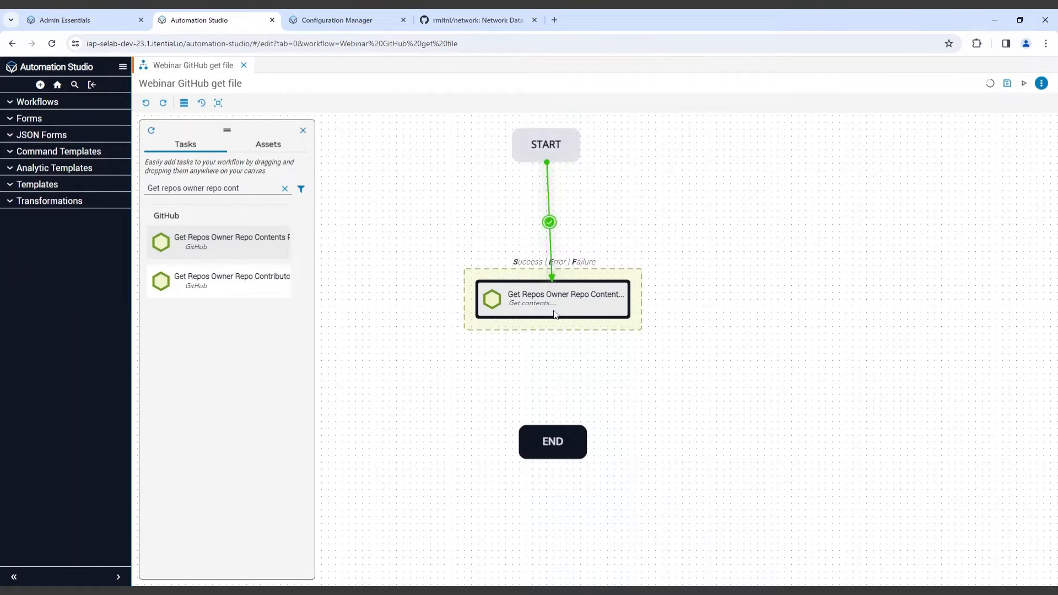
pyautogui.moveTo(553, 333); pyautogui.dragTo(581, 454)
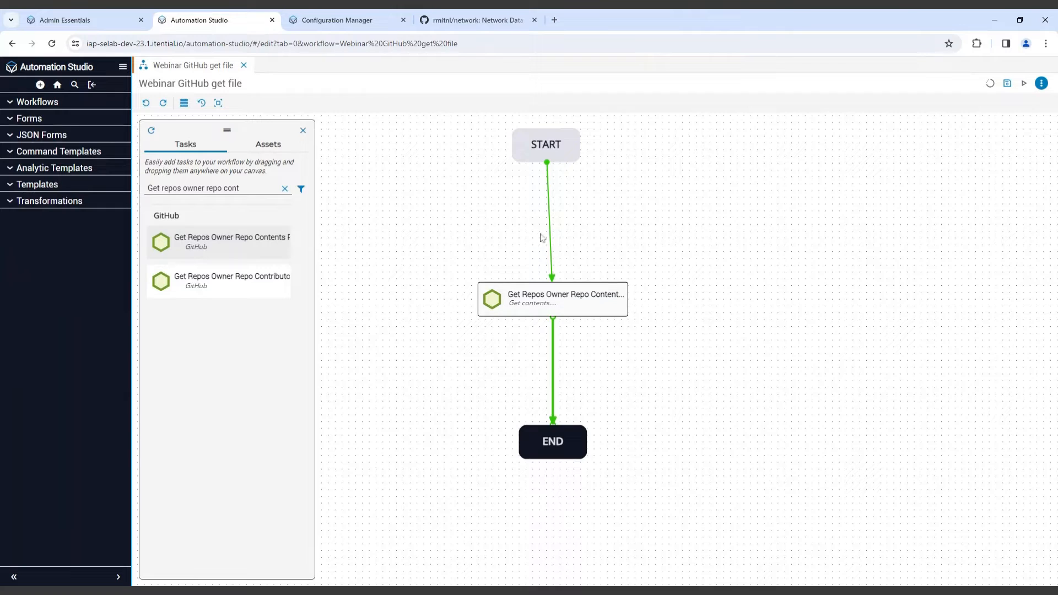
pyautogui.moveTo(560, 163); pyautogui.dragTo(568, 203)
pyautogui.moveTo(558, 441); pyautogui.dragTo(558, 407)
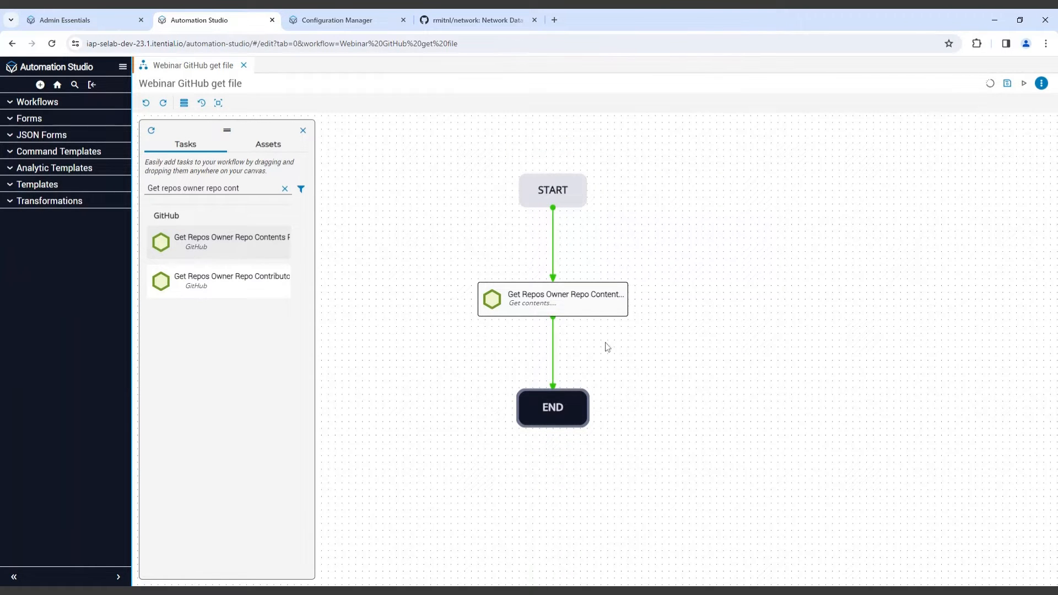
# Step: Open the Get Repos Owner Repo Contents task's settings and change its summary to "Get ACL data"
pyautogui.click(538, 307)
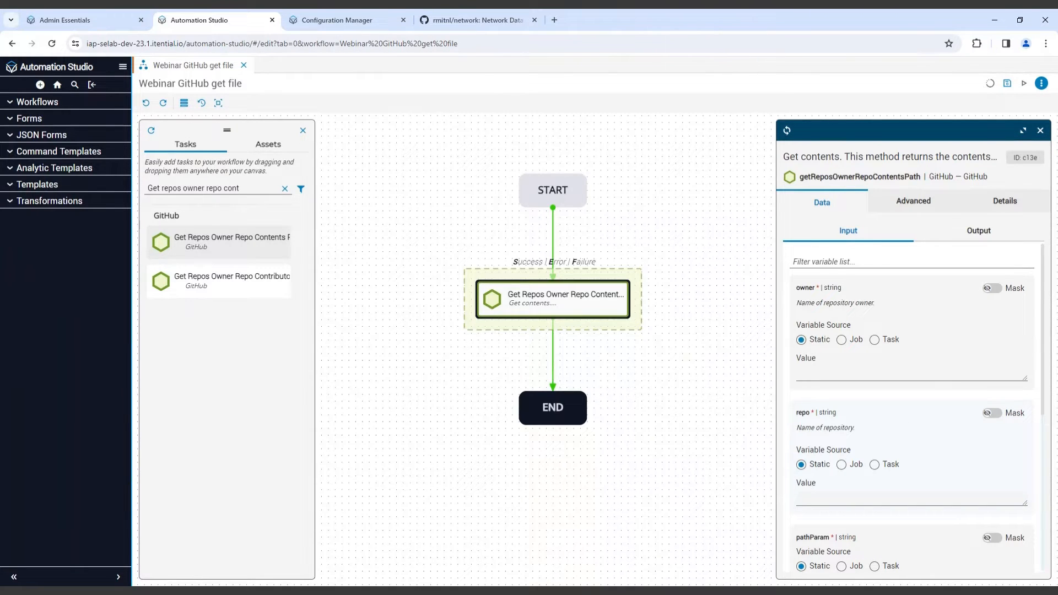
pyautogui.doubleClick(845, 158)
pyautogui.tripleClick(845, 158)
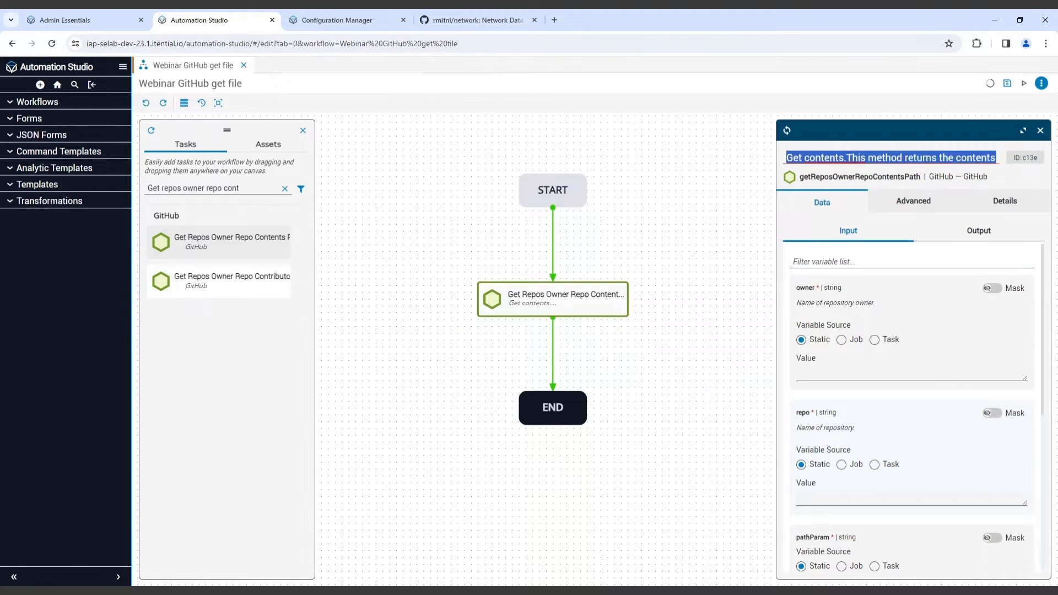
pyautogui.press('BackSpace')
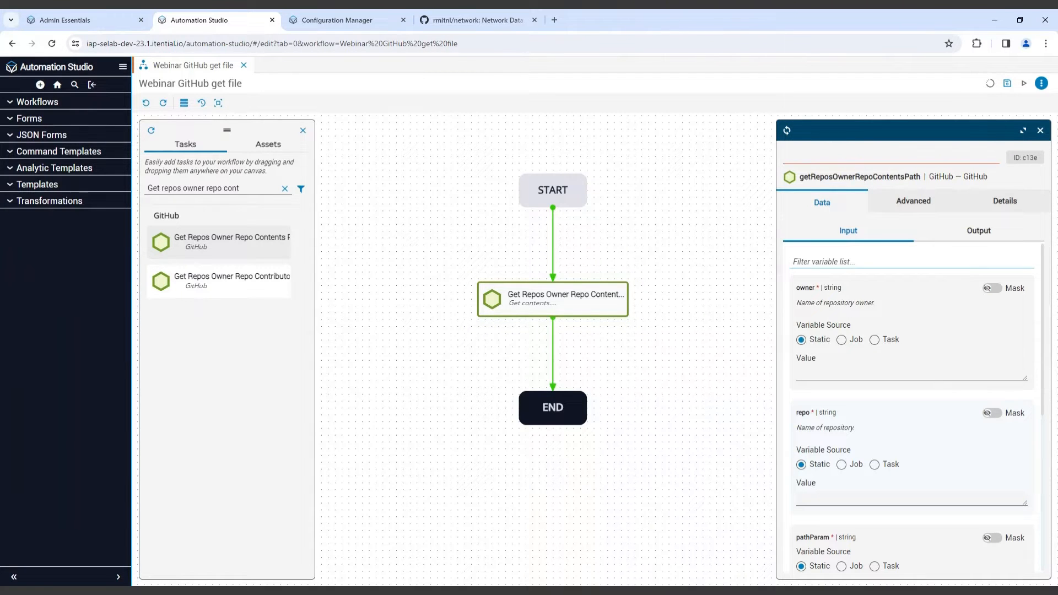
pyautogui.write('Get ACL data')
pyautogui.click(523, 314)
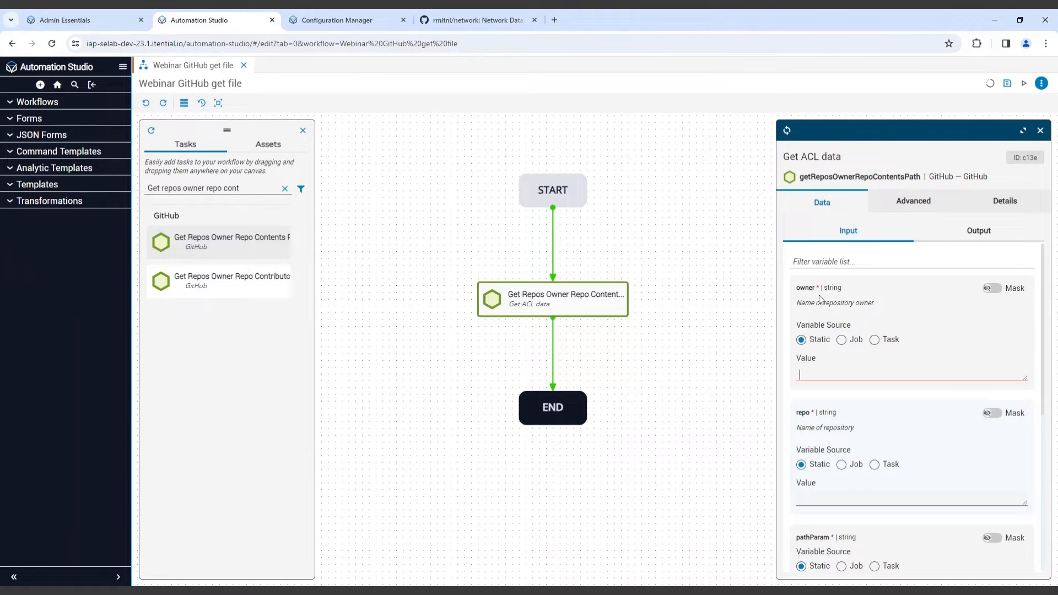
# Step: Look up the network repository's owner on GitHub and set the task's static owner input to rmitnl
pyautogui.click(861, 370)
pyautogui.click(477, 22)
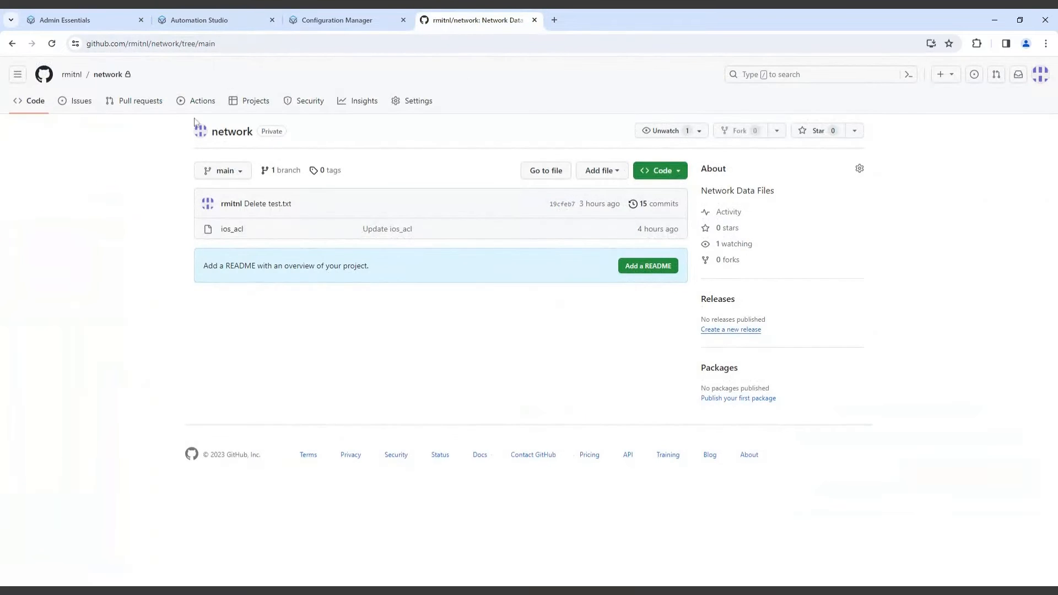
pyautogui.moveTo(65, 81)
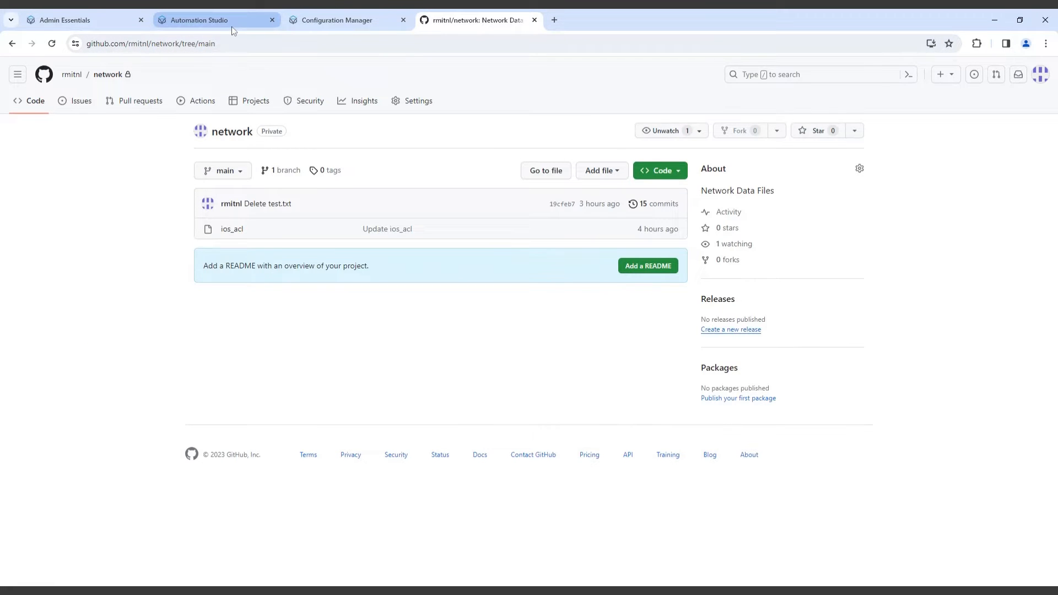
pyautogui.click(207, 25)
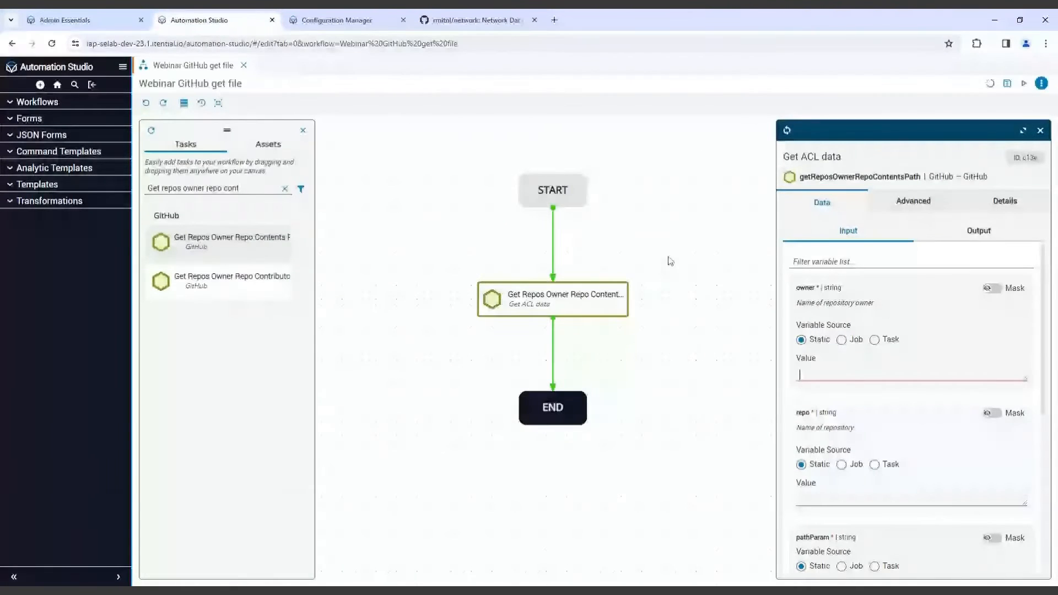
pyautogui.write('rmitnl')
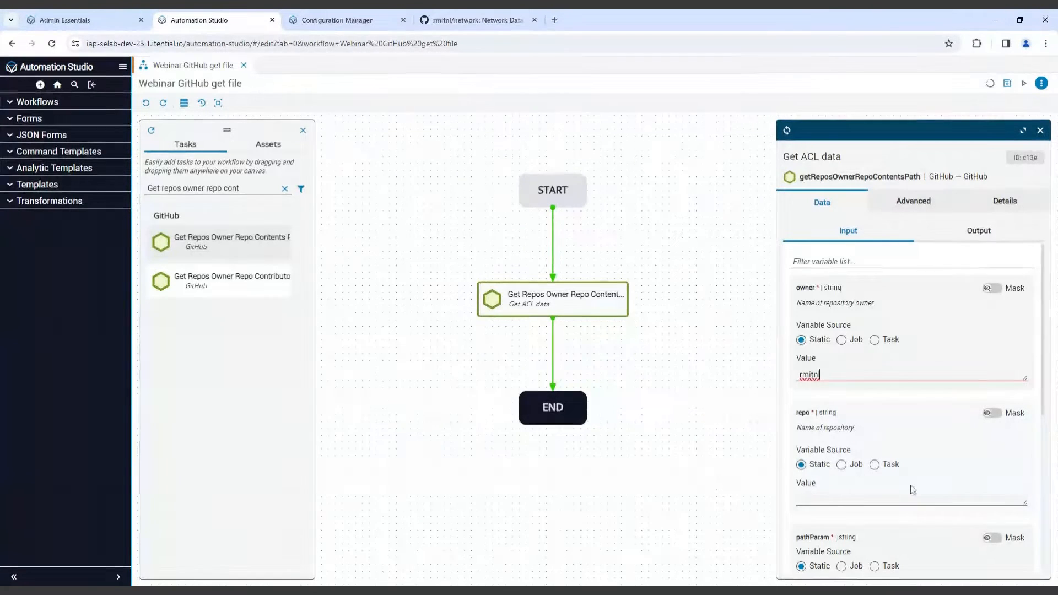
# Step: Set the static repo input of the Get ACL data task to network
pyautogui.scroll(-2, 934, 451)
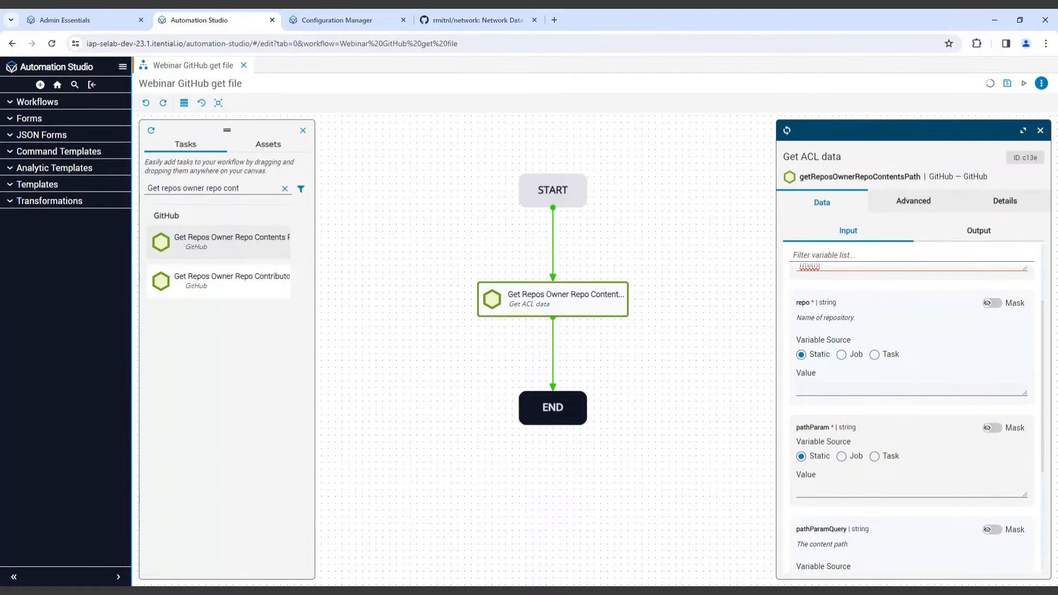
pyautogui.click(839, 391)
pyautogui.write('network')
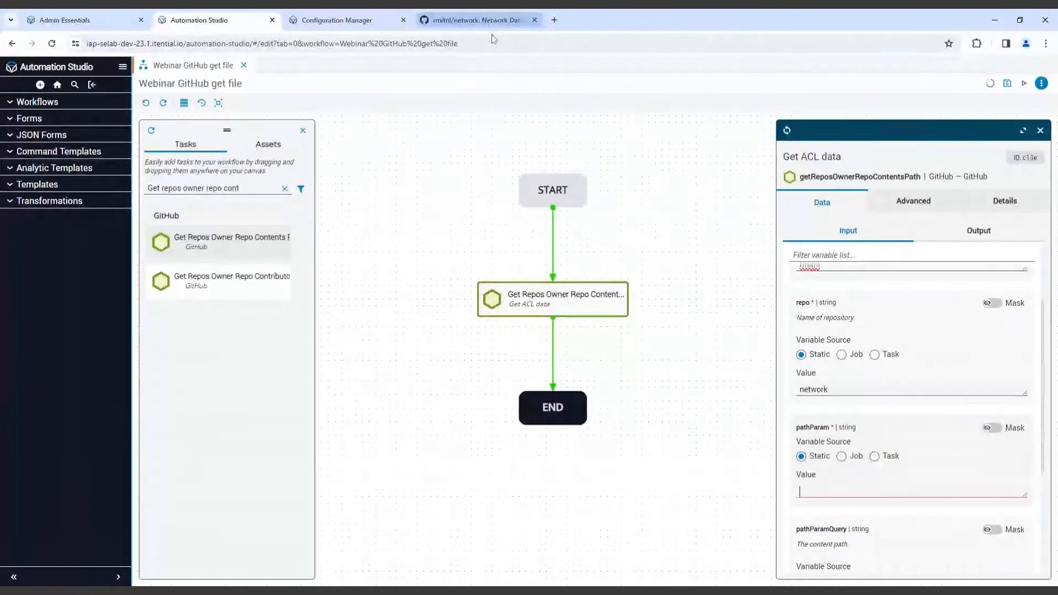
# Step: Look up the ACL file's name in the GitHub repository and set the task's static pathParam input to ios_acl
pyautogui.click(456, 22)
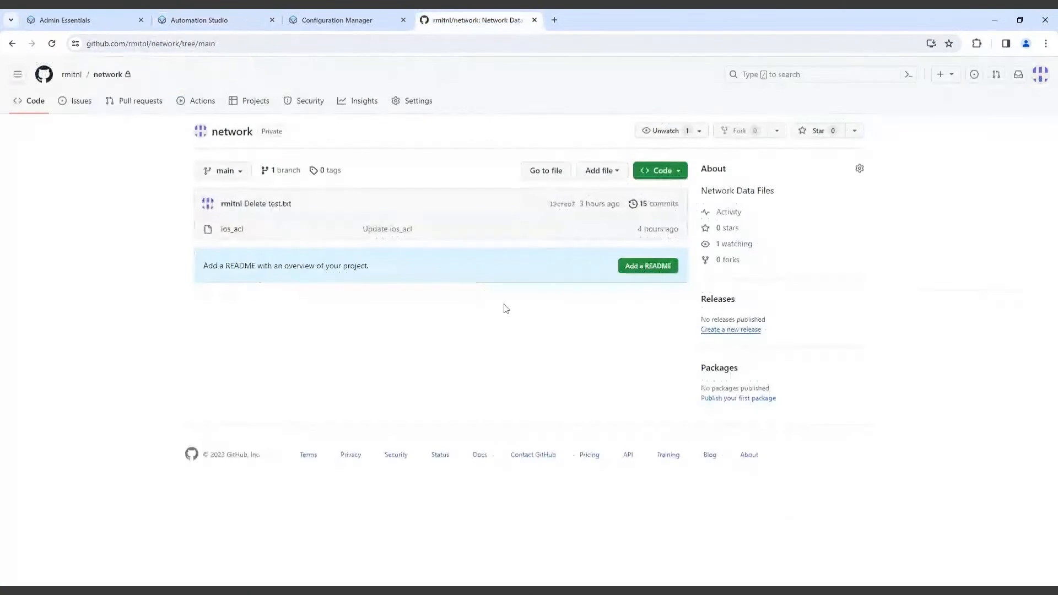
pyautogui.moveTo(250, 233); pyautogui.dragTo(221, 229)
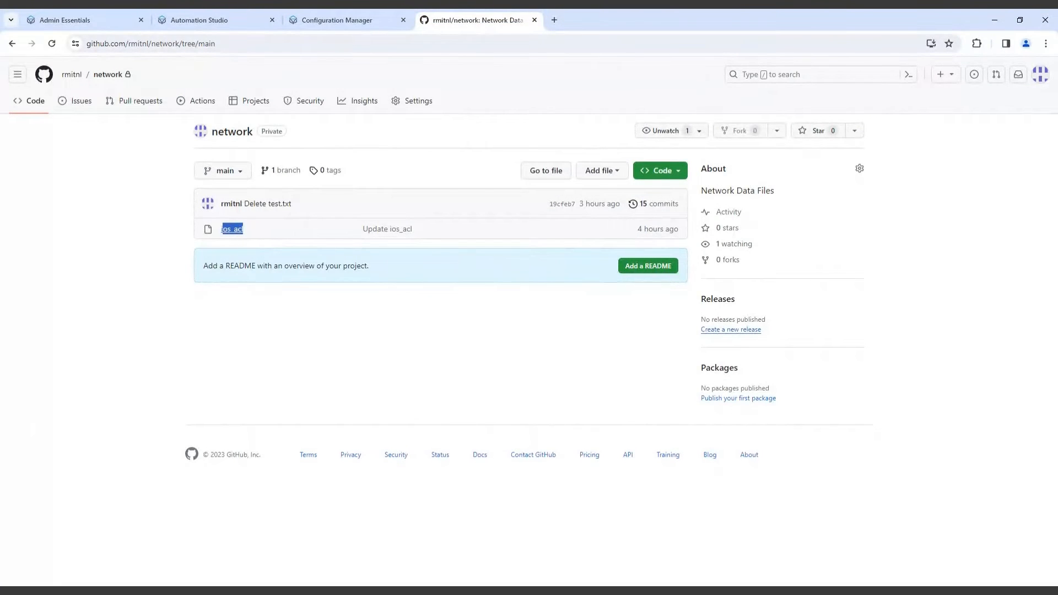
pyautogui.click(255, 234)
pyautogui.click(217, 22)
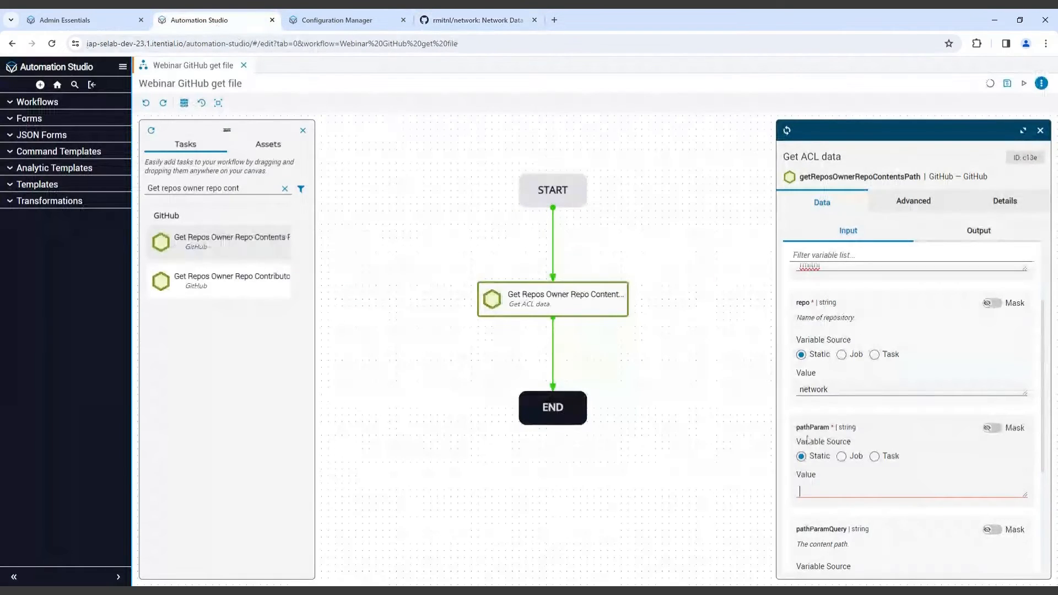
pyautogui.click(828, 487)
pyautogui.write('ios_acl')
# Step: Set the task's static ref input to main and check the branch name against the GitHub repository
pyautogui.scroll(-3, 887, 411)
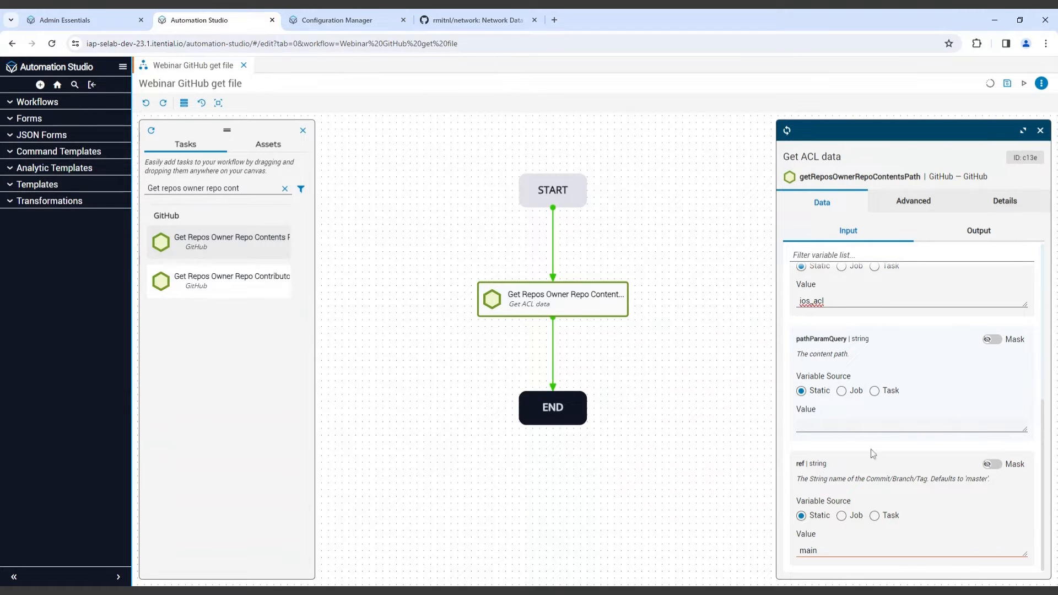
pyautogui.click(477, 20)
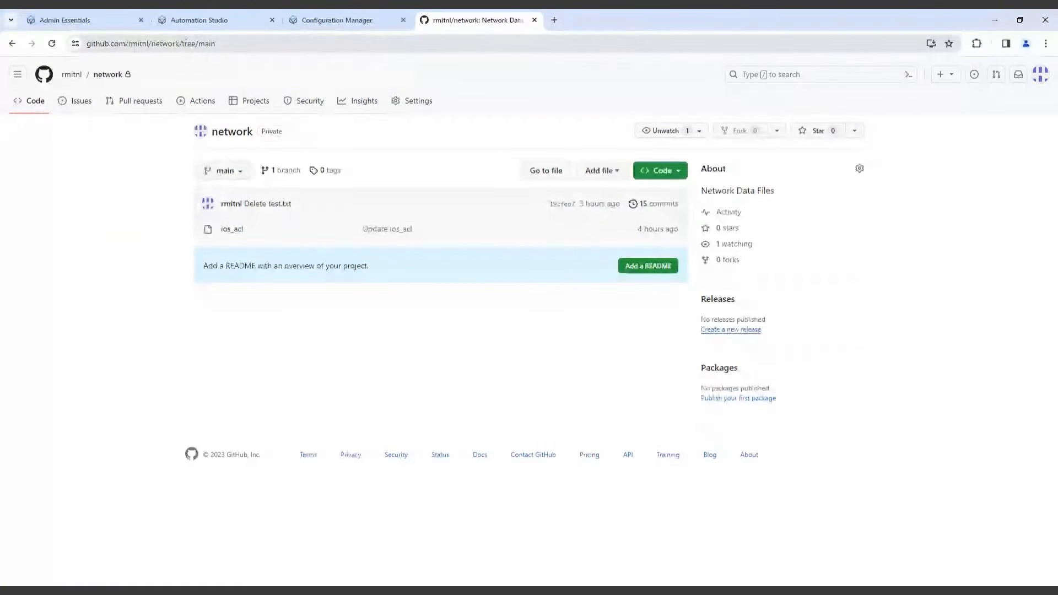
pyautogui.click(186, 21)
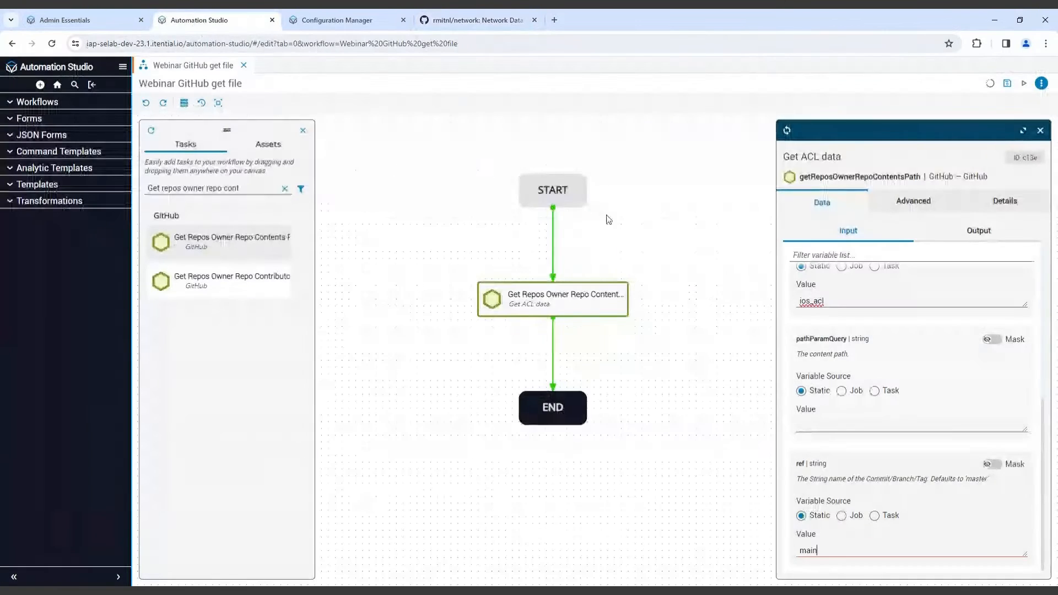
# Step: Close the Get ACL data task's settings, then save and run the Webinar GitHub get file workflow
pyautogui.click(1040, 132)
pyautogui.click(1006, 87)
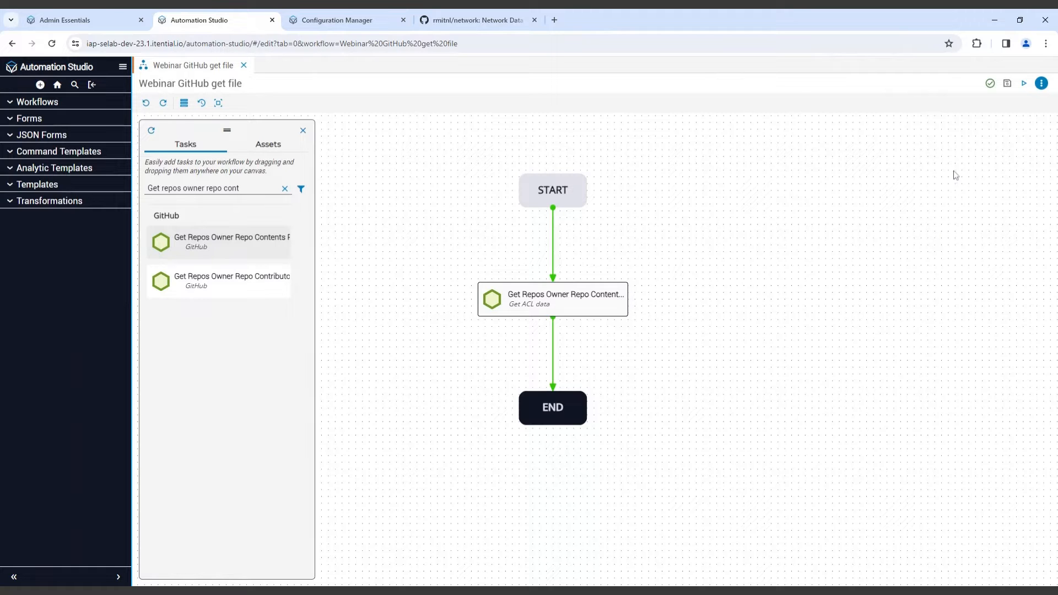
pyautogui.moveTo(685, 307); pyautogui.dragTo(752, 333)
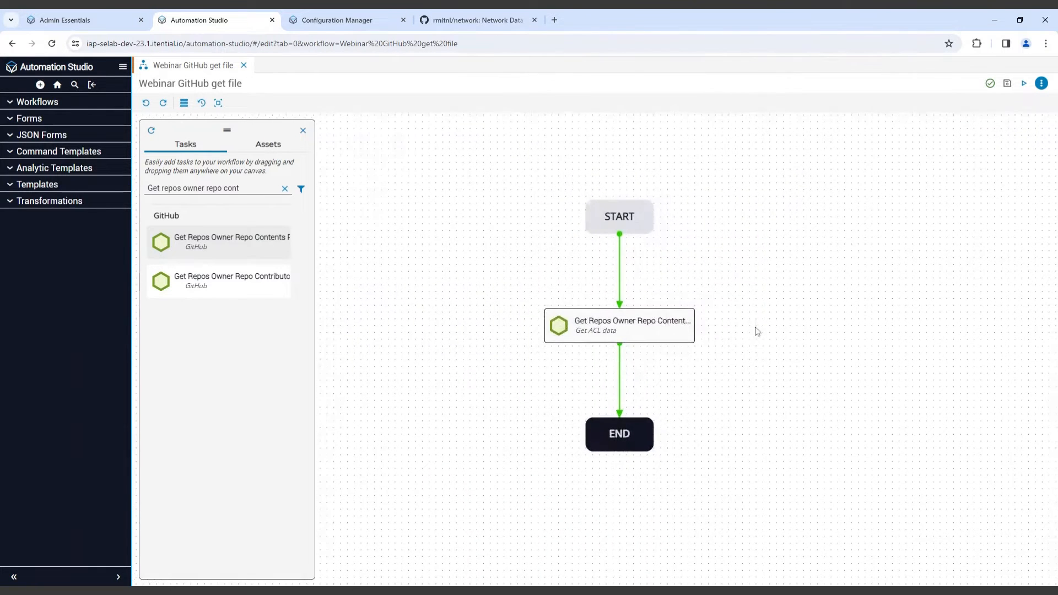
pyautogui.click(1024, 85)
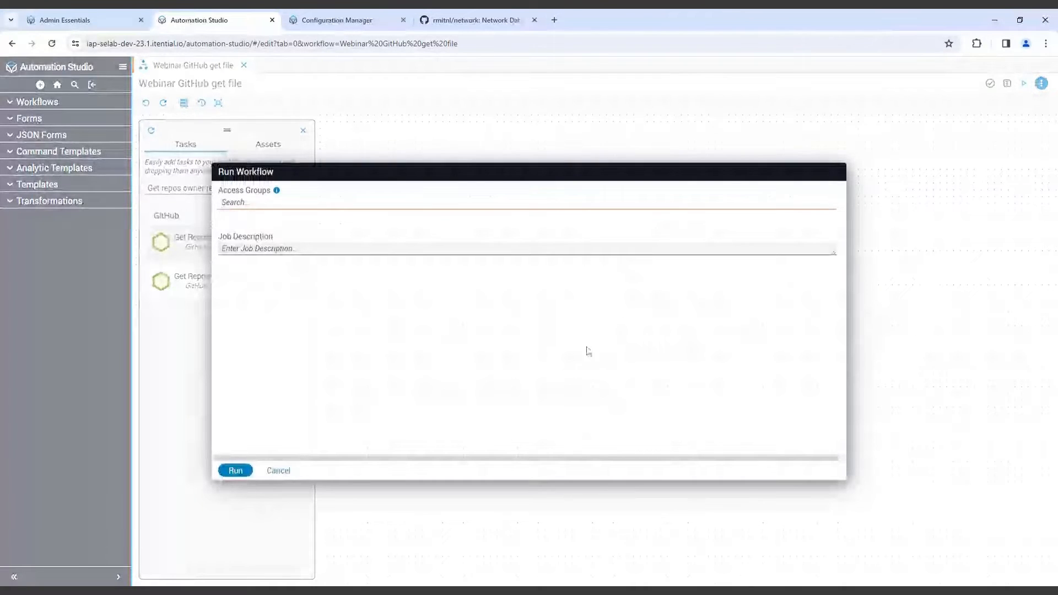
pyautogui.click(235, 471)
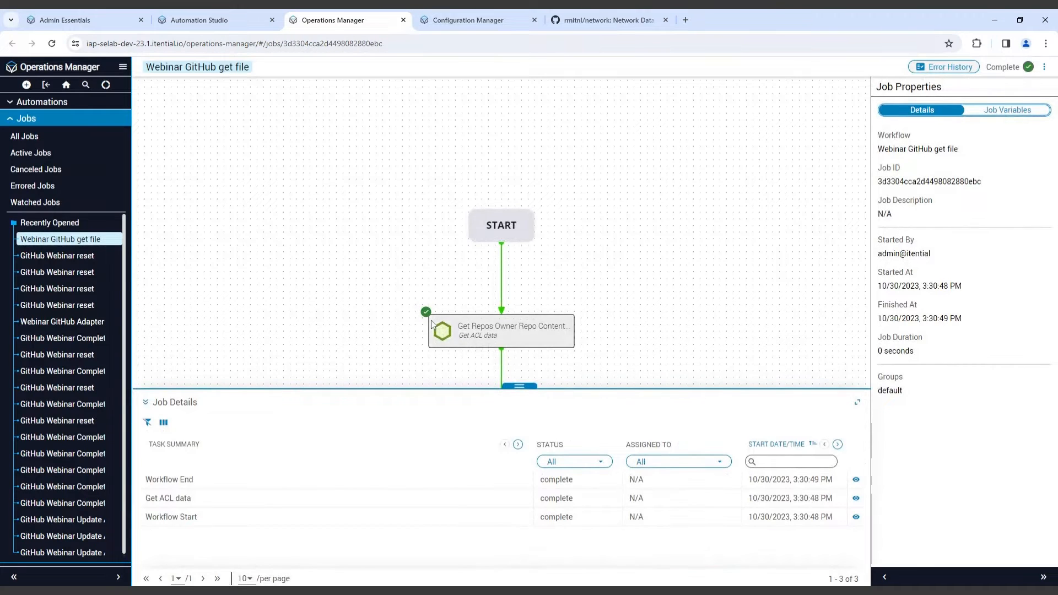
# Step: Examine the completed job's Get ACL data task, reviewing its incoming variables and the response content and headers in its outgoing result
pyautogui.moveTo(680, 306); pyautogui.dragTo(682, 218)
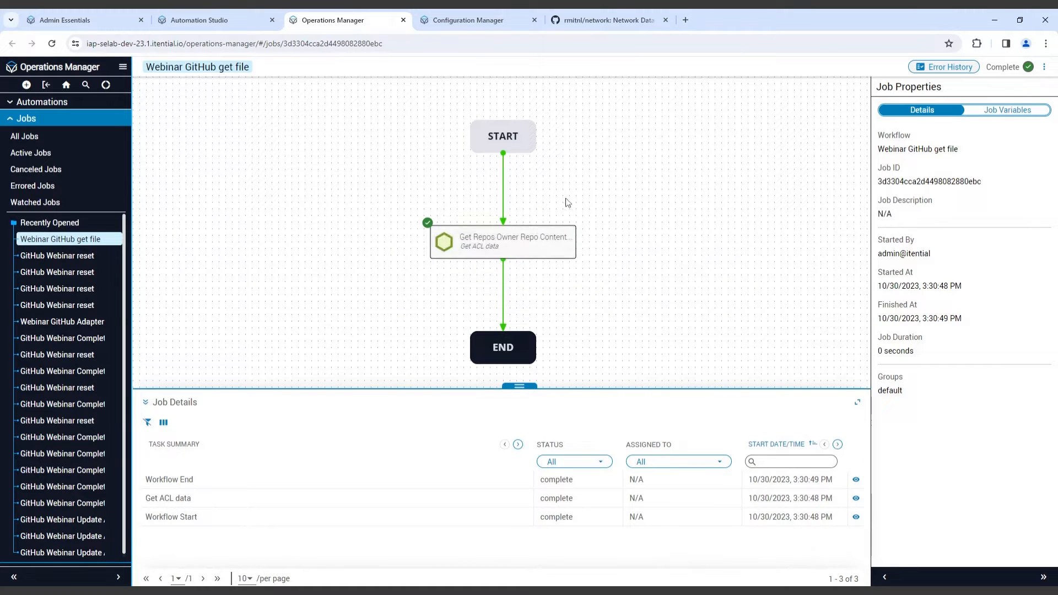
pyautogui.click(540, 241)
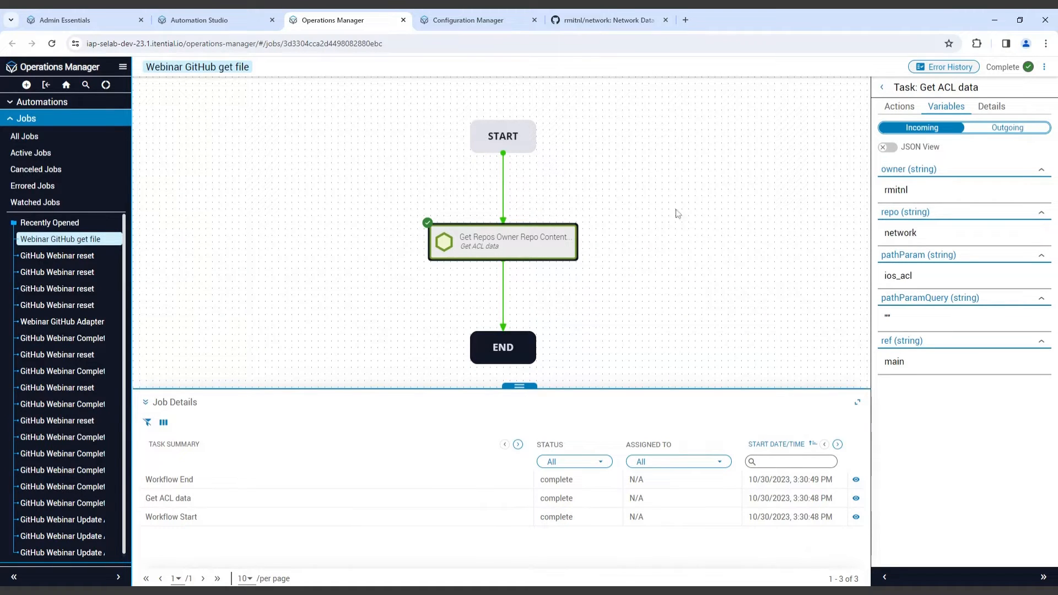
pyautogui.click(1008, 128)
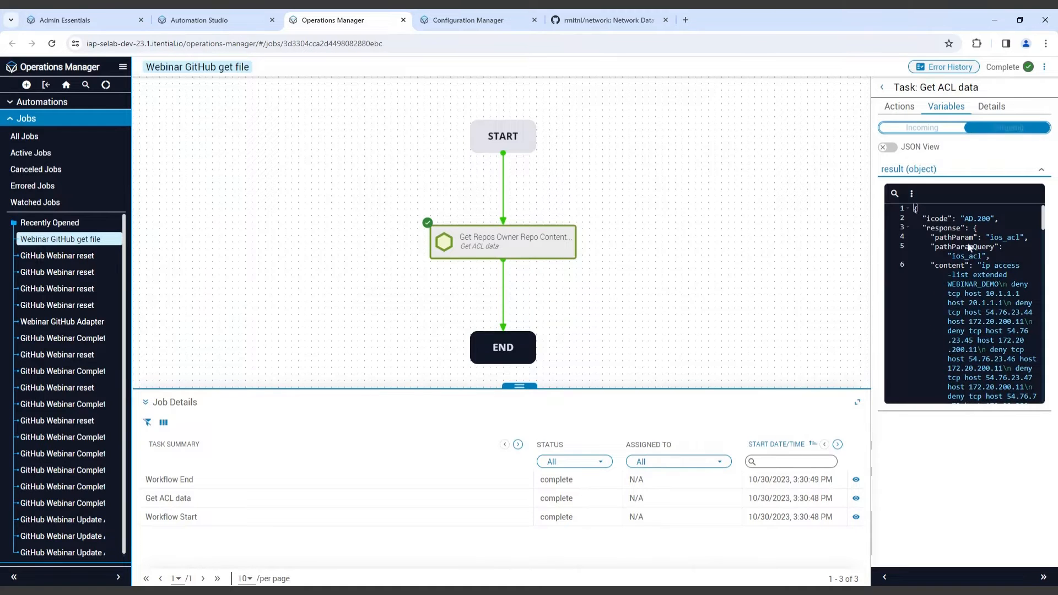
pyautogui.click(884, 578)
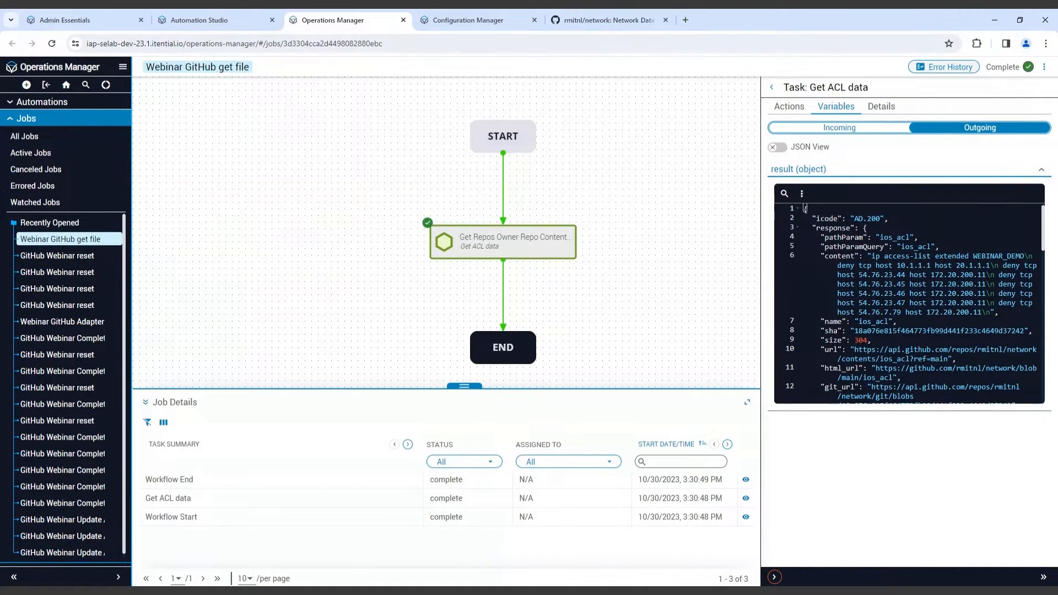
pyautogui.scroll(-5, 909, 303)
pyautogui.scroll(-5, 909, 303)
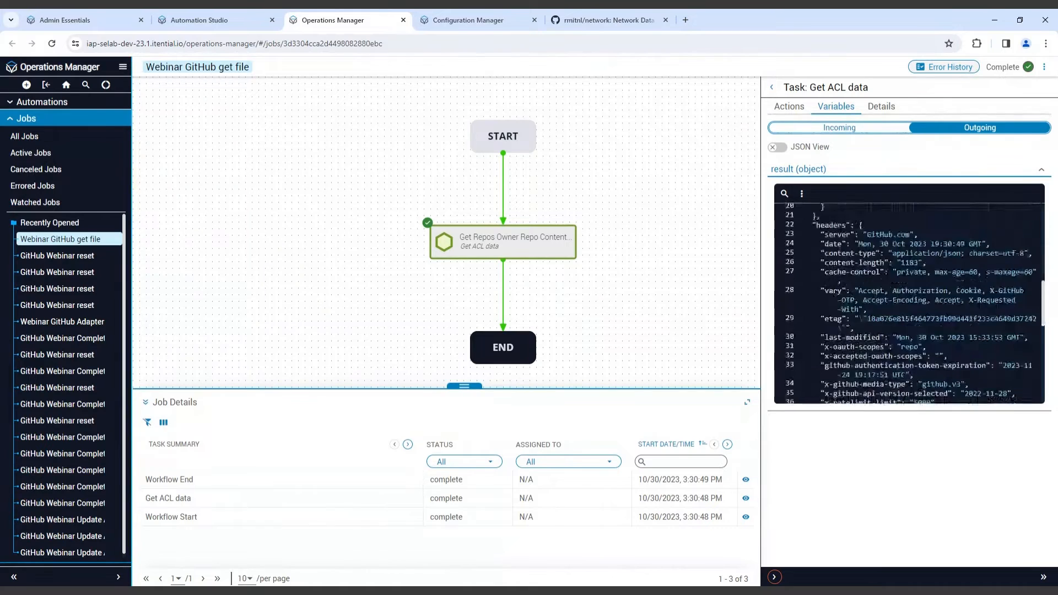
pyautogui.scroll(10, 909, 303)
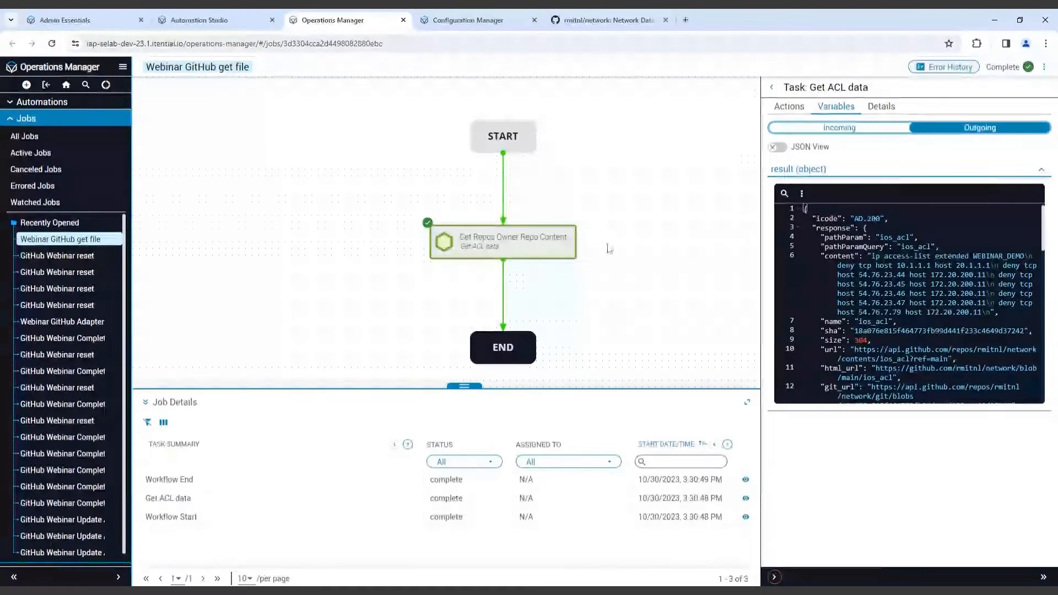
# Step: Switch back to Automation Studio and create a new workflow named "Webinar GitHub put file"
pyautogui.click(211, 23)
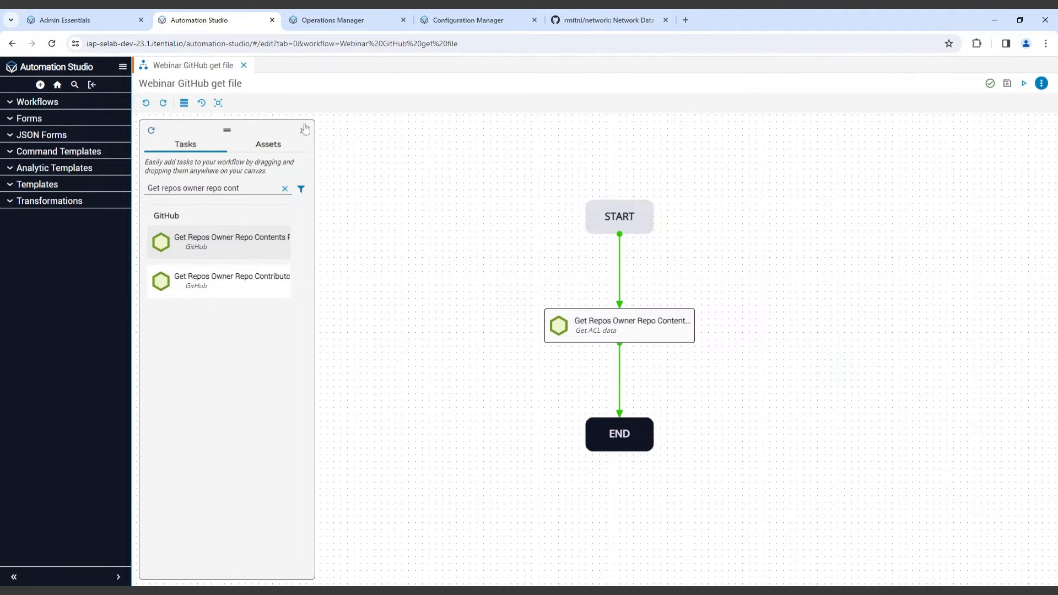
pyautogui.click(40, 84)
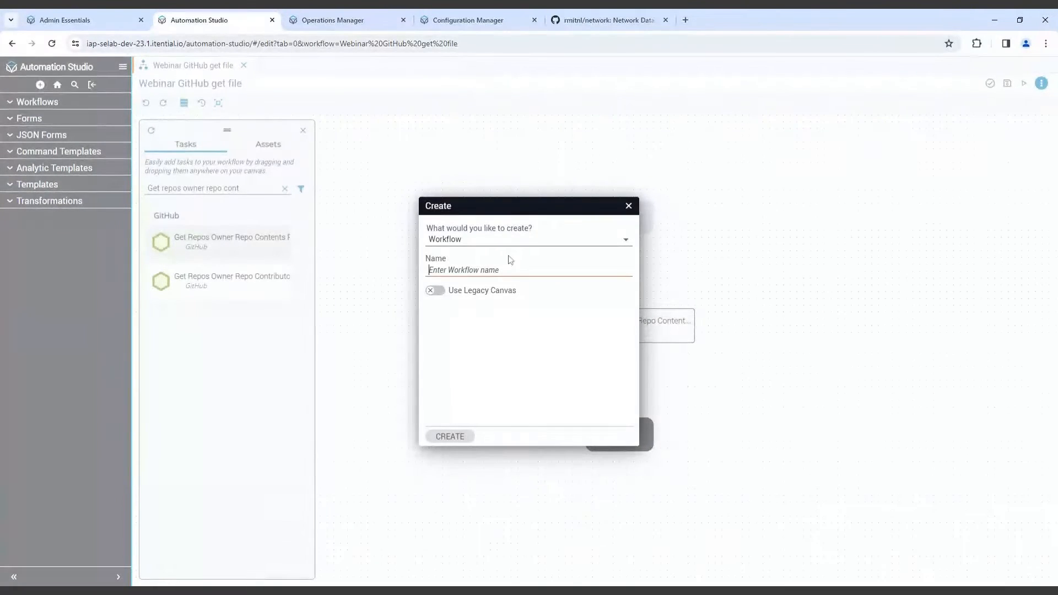
pyautogui.write('Webinar')
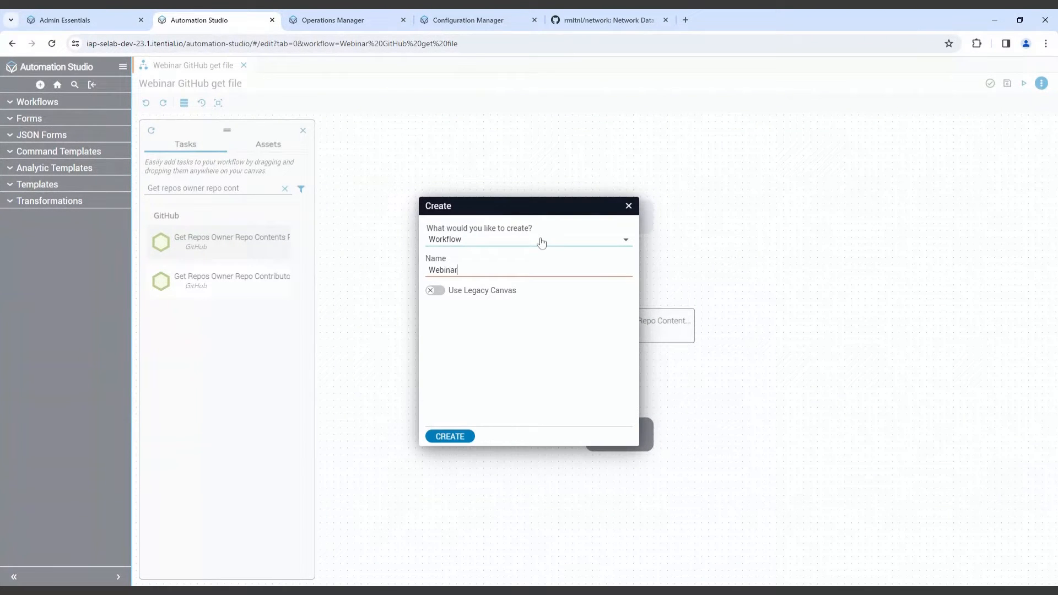
pyautogui.write(' GitHub')
pyautogui.write('put fitele')
pyautogui.click(460, 436)
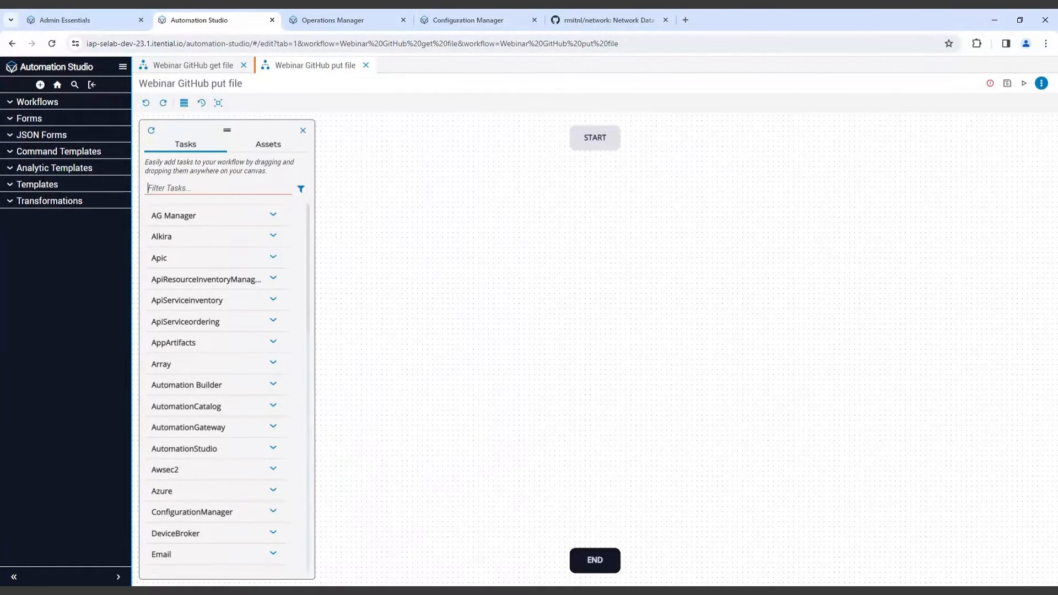
# Step: Filter the new workflow's available tasks by "put repos owner repo"
pyautogui.write('put')
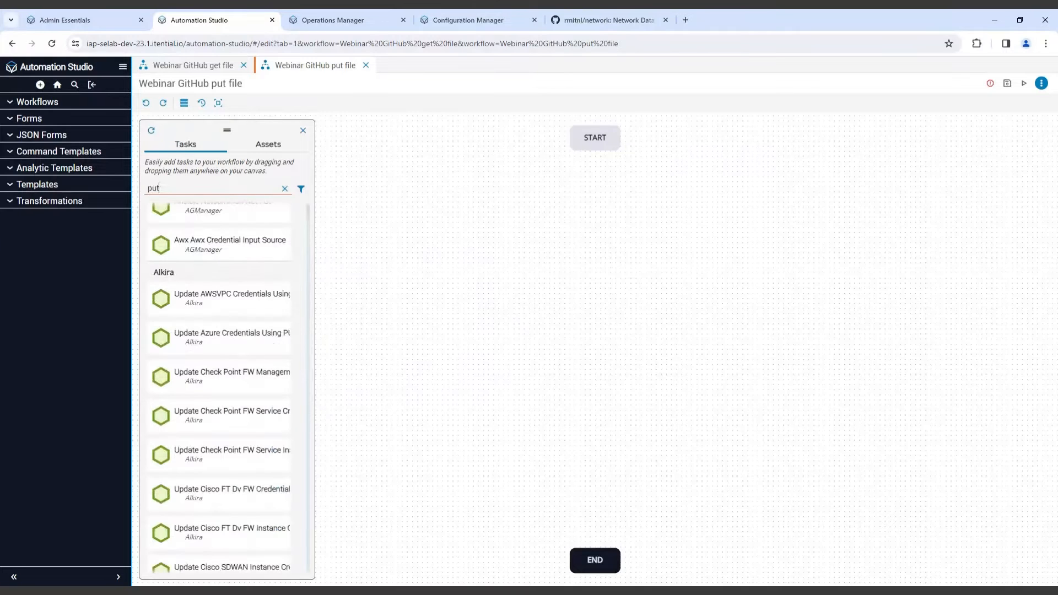
pyautogui.write(' repos owner repo')
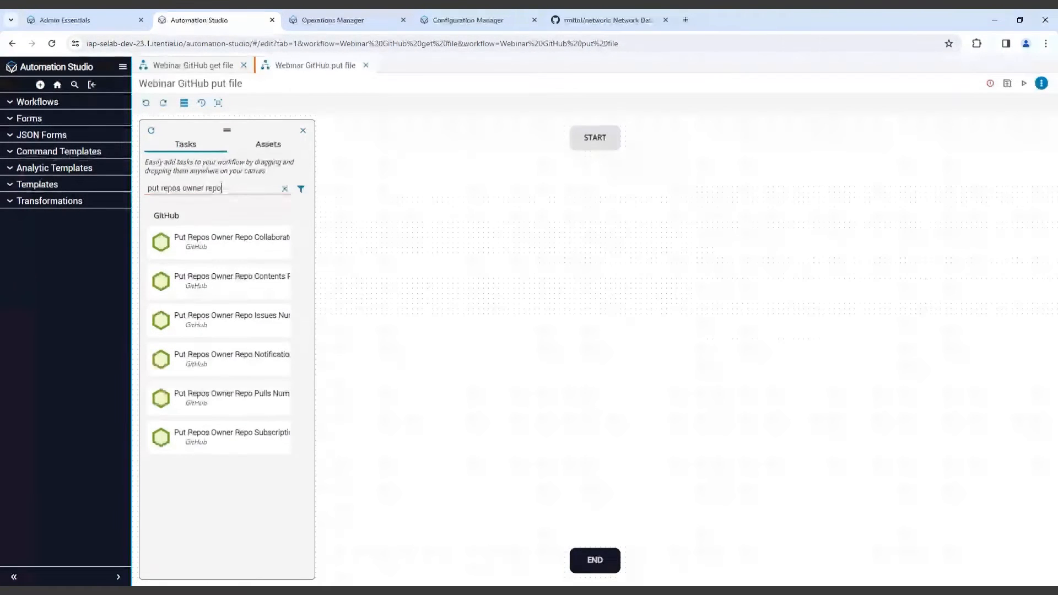
# Step: Add the GitHub Put Repos Owner Repo Contents Path task to the canvas and connect it between START and END
pyautogui.moveTo(227, 279); pyautogui.dragTo(529, 303)
pyautogui.moveTo(656, 317); pyautogui.dragTo(598, 207)
pyautogui.moveTo(608, 553); pyautogui.dragTo(600, 268)
pyautogui.moveTo(597, 157); pyautogui.dragTo(600, 277)
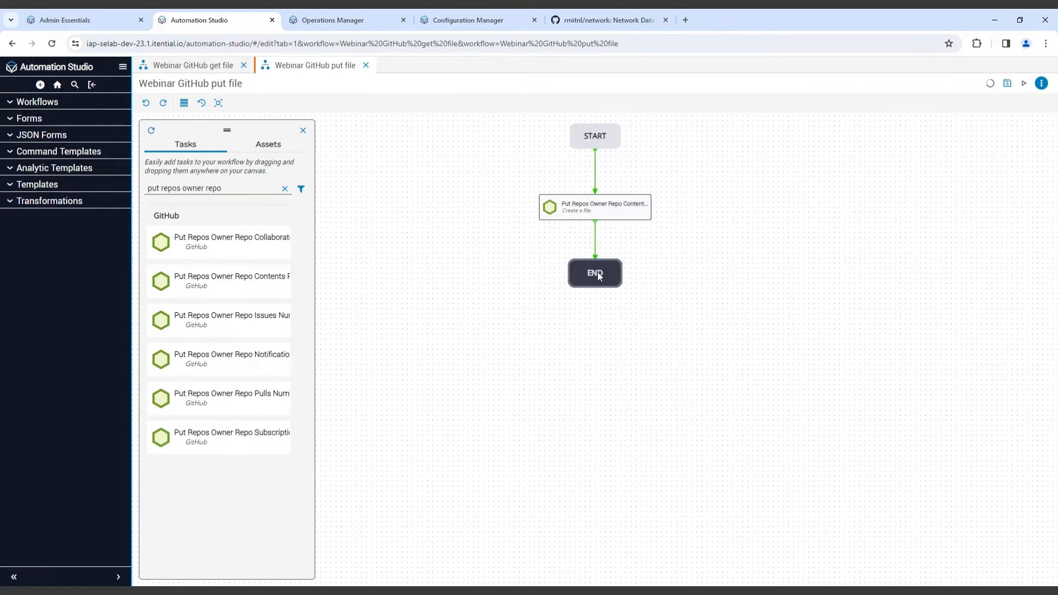
pyautogui.moveTo(698, 288); pyautogui.dragTo(660, 366)
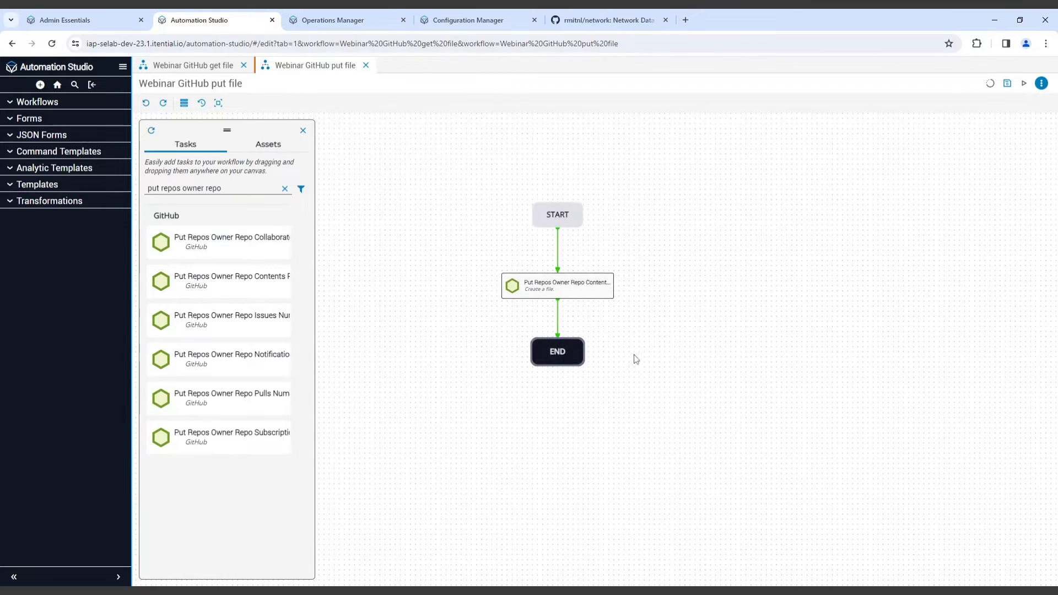
pyautogui.scroll(4, 639, 358)
pyautogui.moveTo(652, 291); pyautogui.dragTo(648, 360)
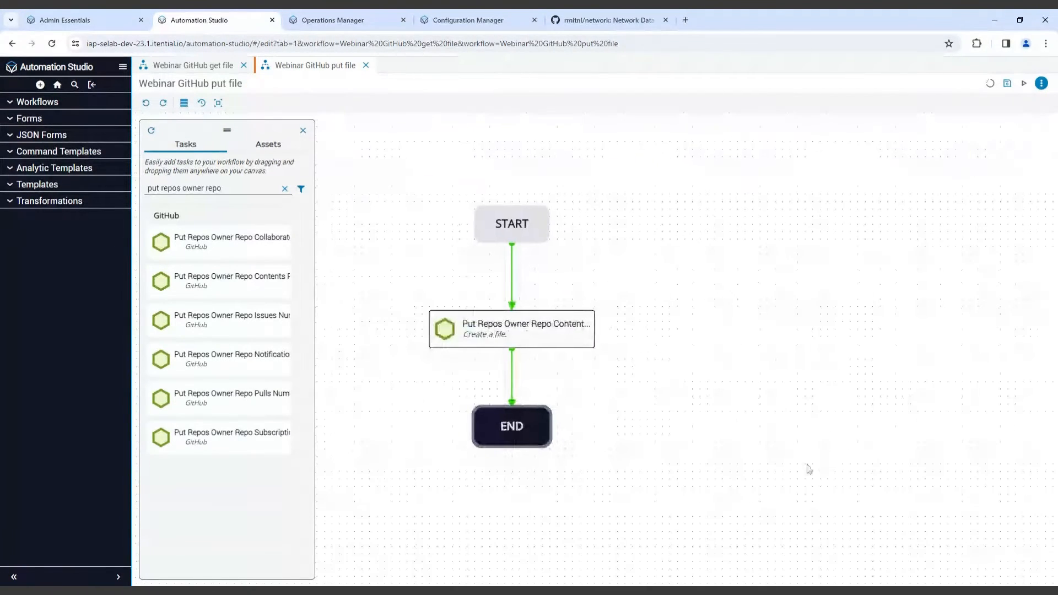
pyautogui.click(679, 432)
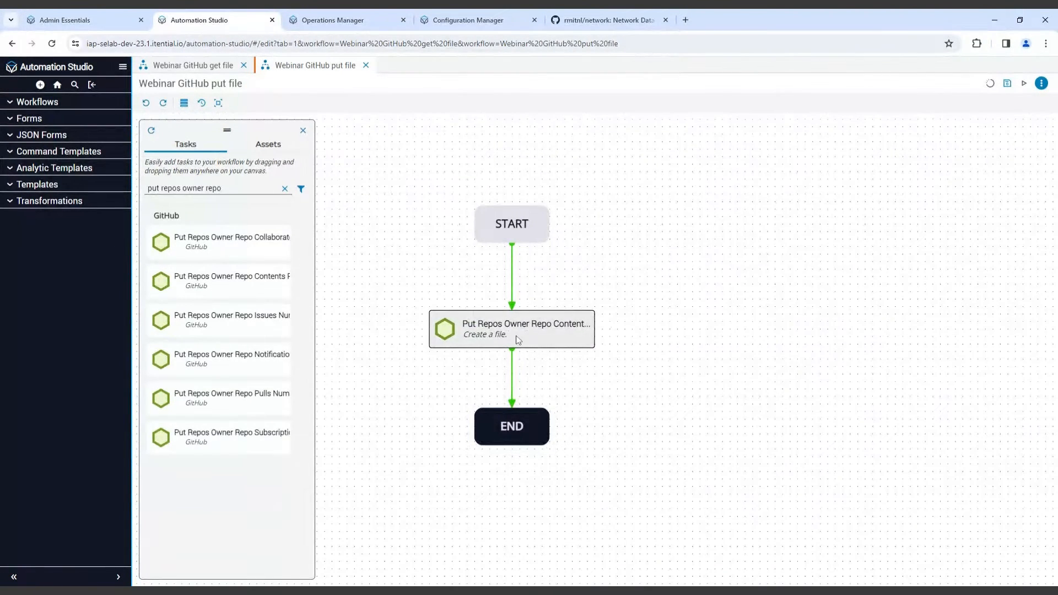
# Step: Set the Create a file task's static inputs to owner "rmitnl", repo "network" and pathParam "test.txt"
pyautogui.click(500, 346)
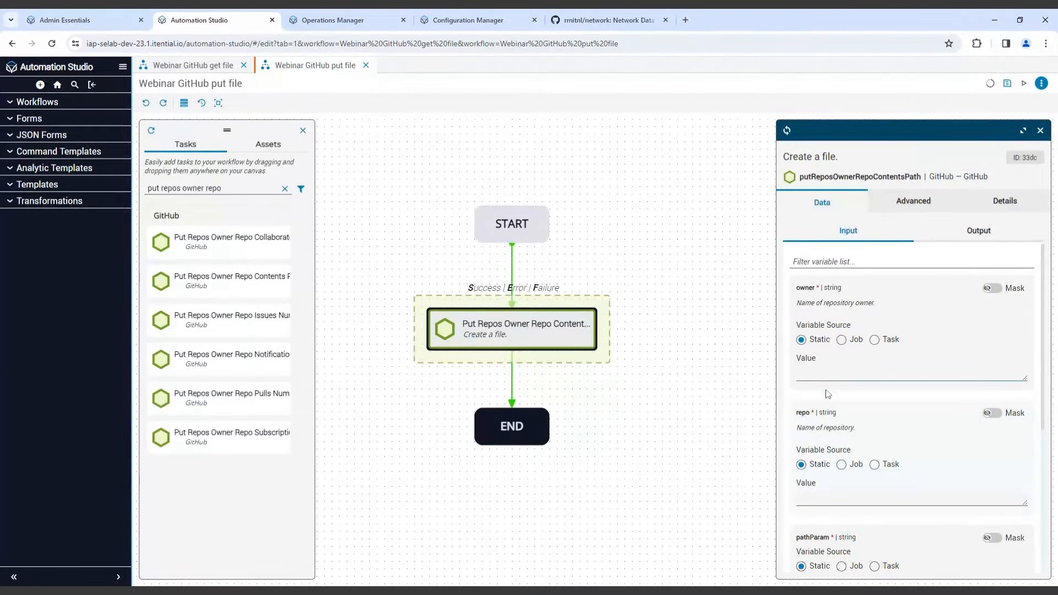
pyautogui.click(883, 373)
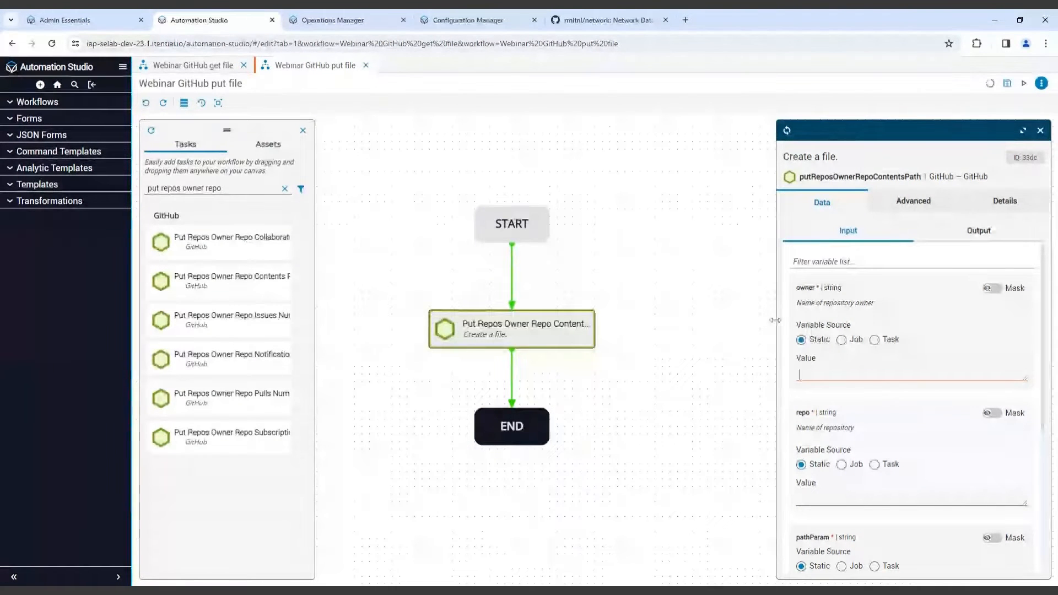
pyautogui.write('rmi')
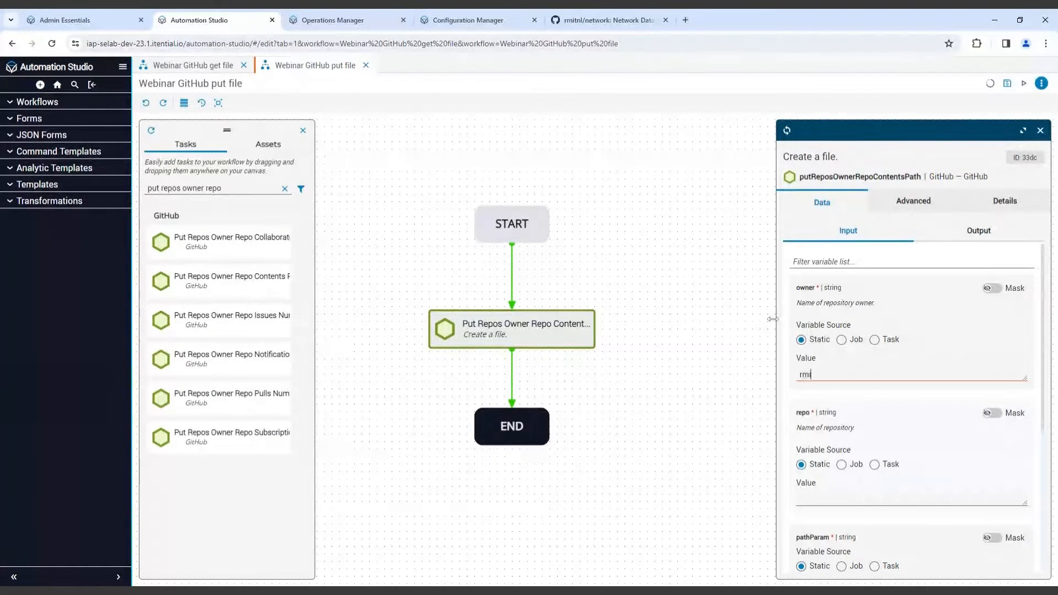
pyautogui.write('tnl')
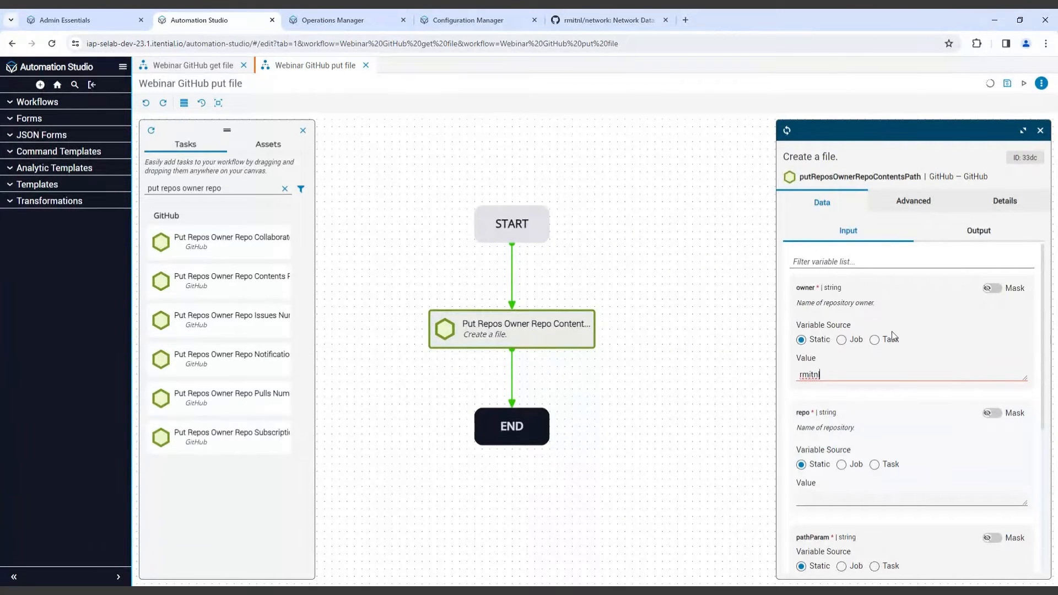
pyautogui.scroll(-2, 891, 331)
pyautogui.click(813, 385)
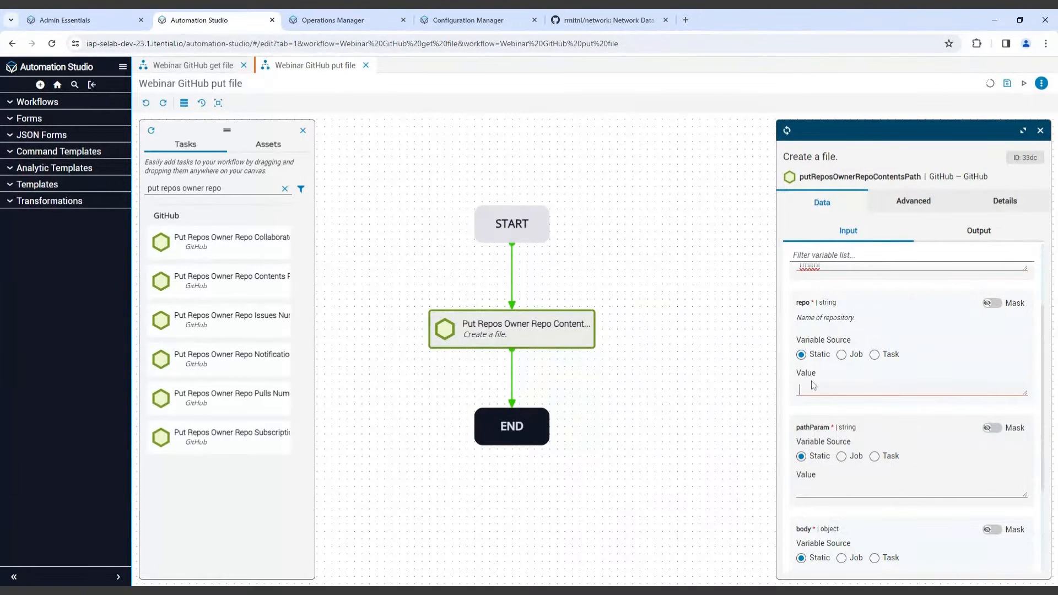
pyautogui.write('network')
pyautogui.scroll(-1, 907, 428)
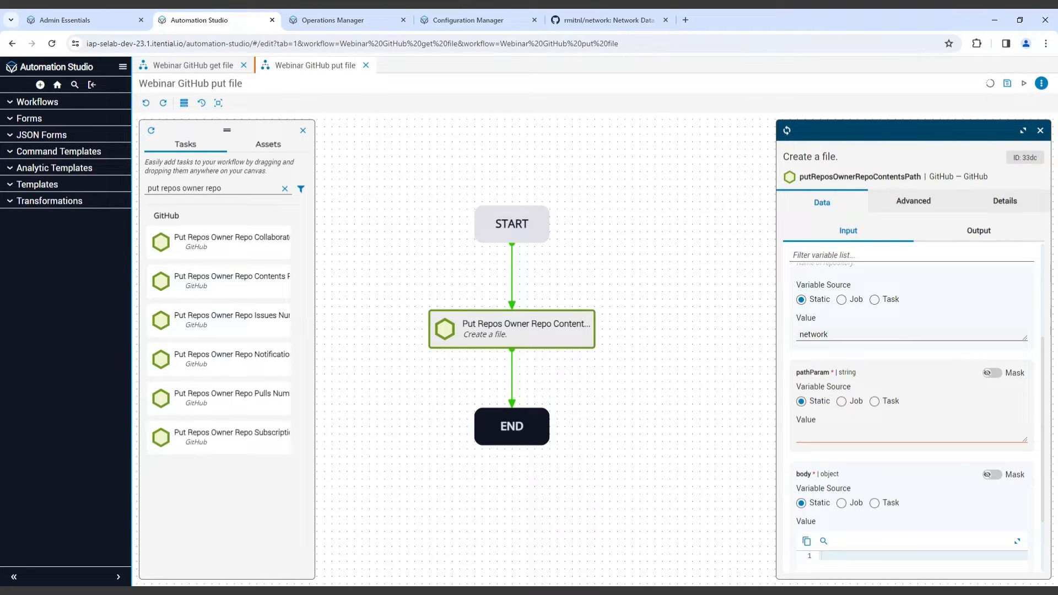
pyautogui.write('test.tx')
# Step: Fill the task's body with JSON giving message "File Committed by IAP." and content "This is a new file.\nCreated by an Itential Automation.", and review it enlarged
pyautogui.hotkey('alt', 'Tab')
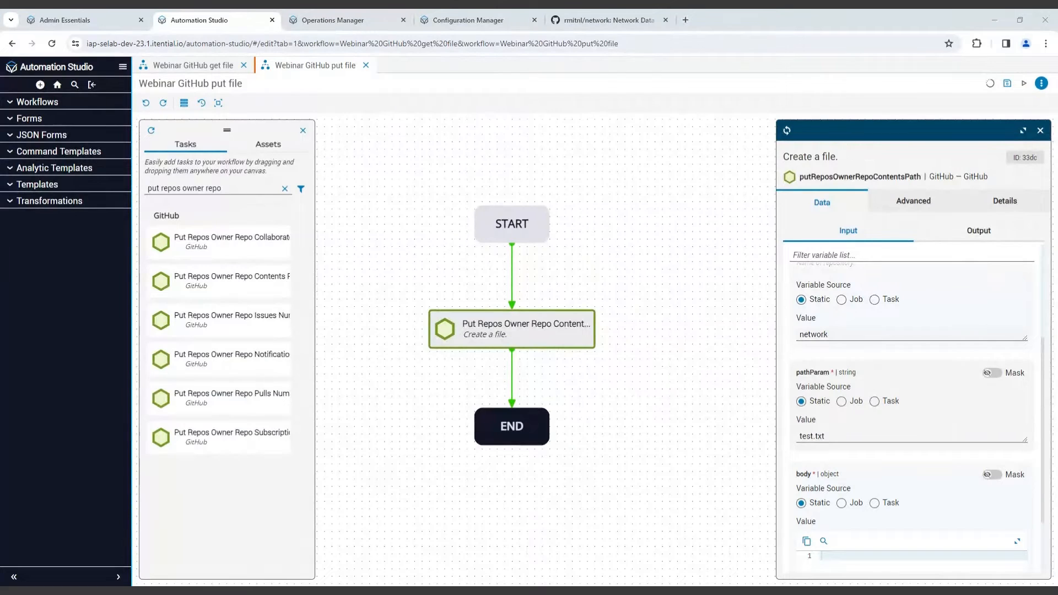
pyautogui.scroll(-2, 911, 413)
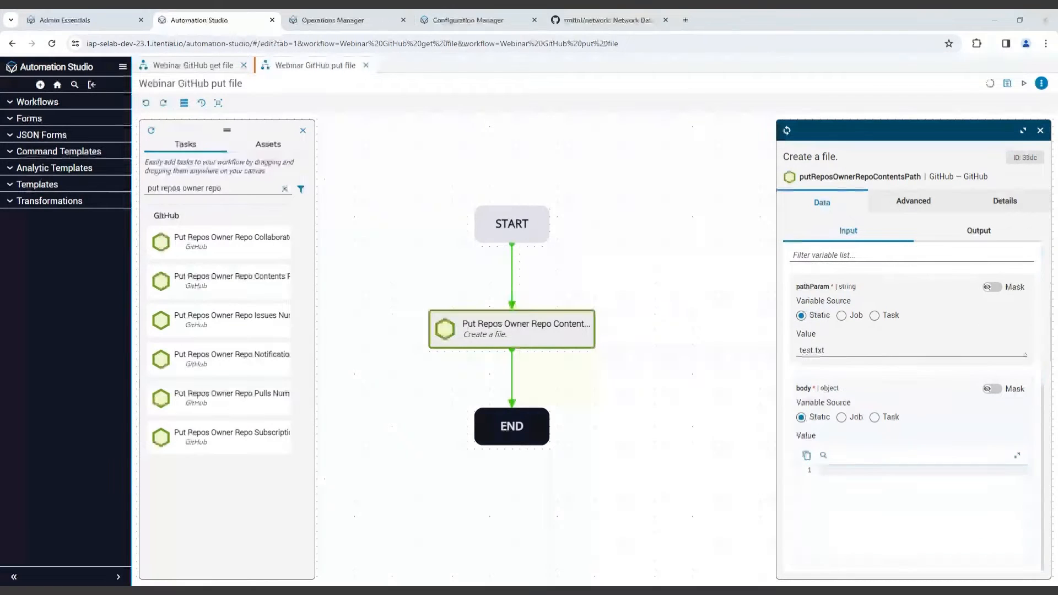
pyautogui.click(957, 462)
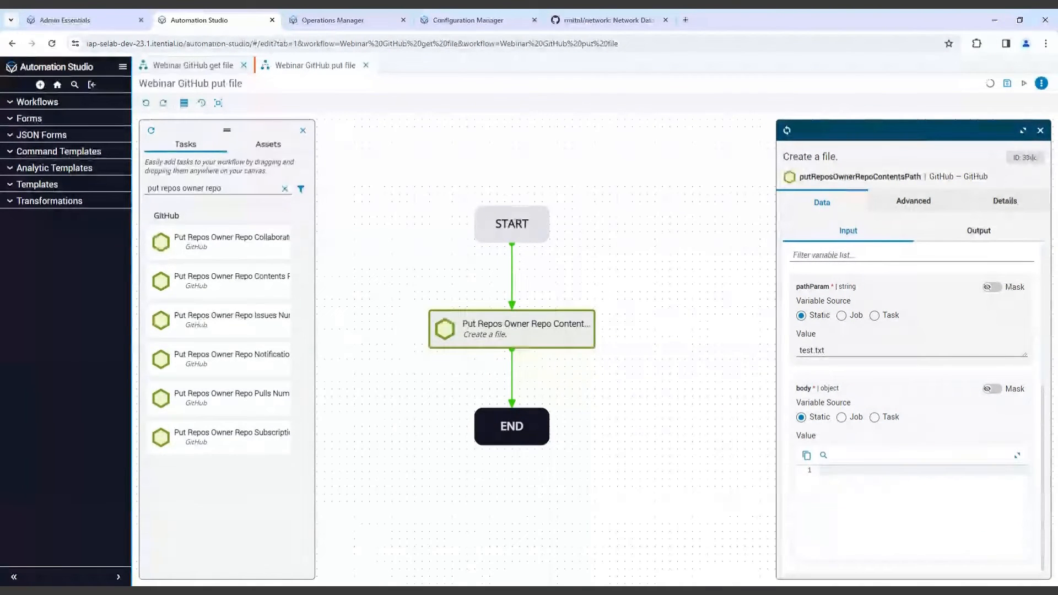
pyautogui.write('{     "message": "File committed by IAP.",     "content": "This is a new file.\\ncreated by an Itential Automation." }')
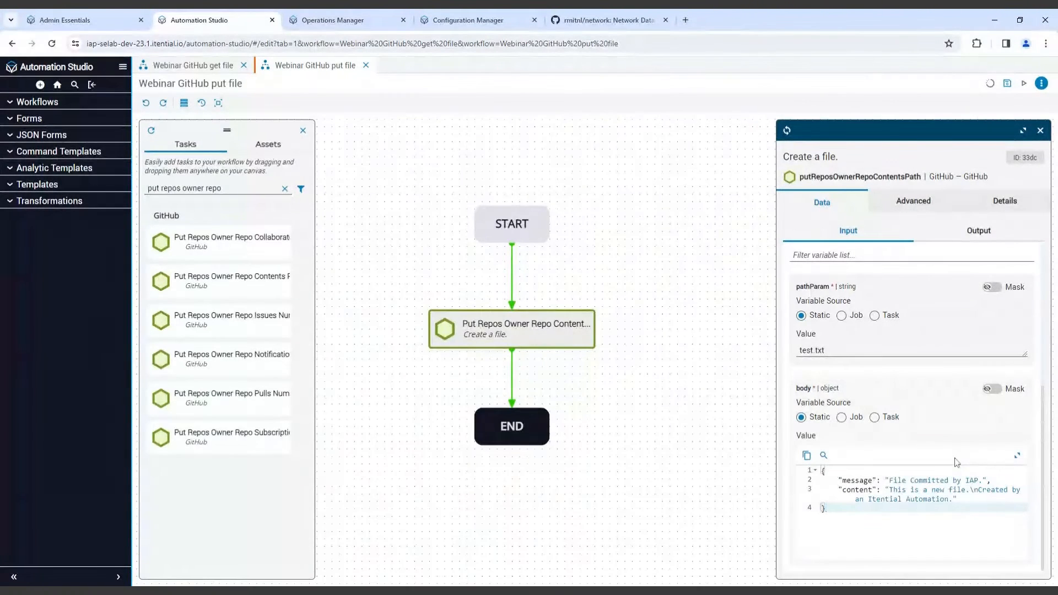
pyautogui.click(1017, 455)
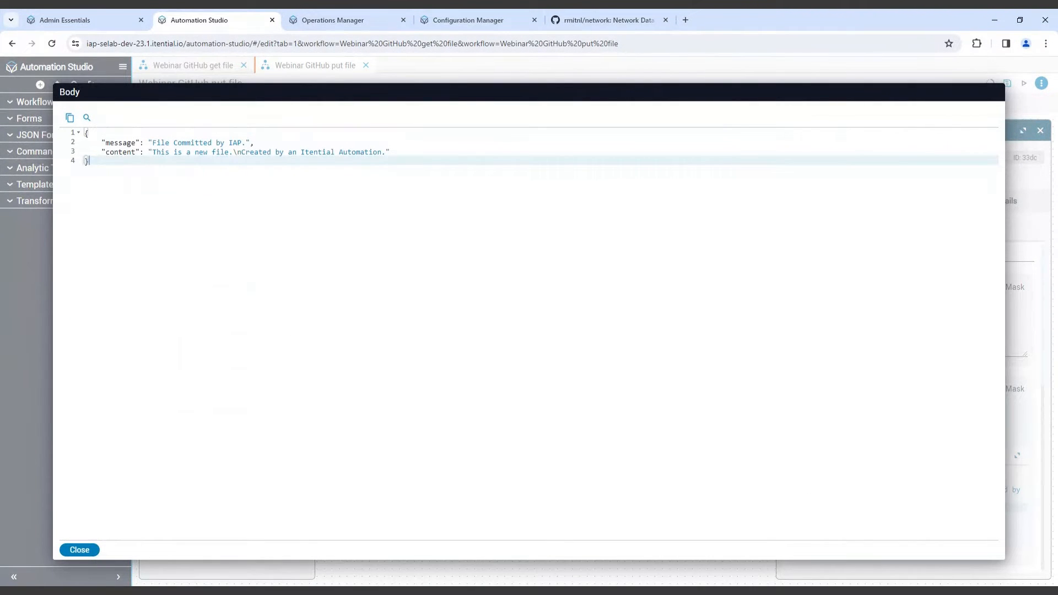
pyautogui.click(99, 552)
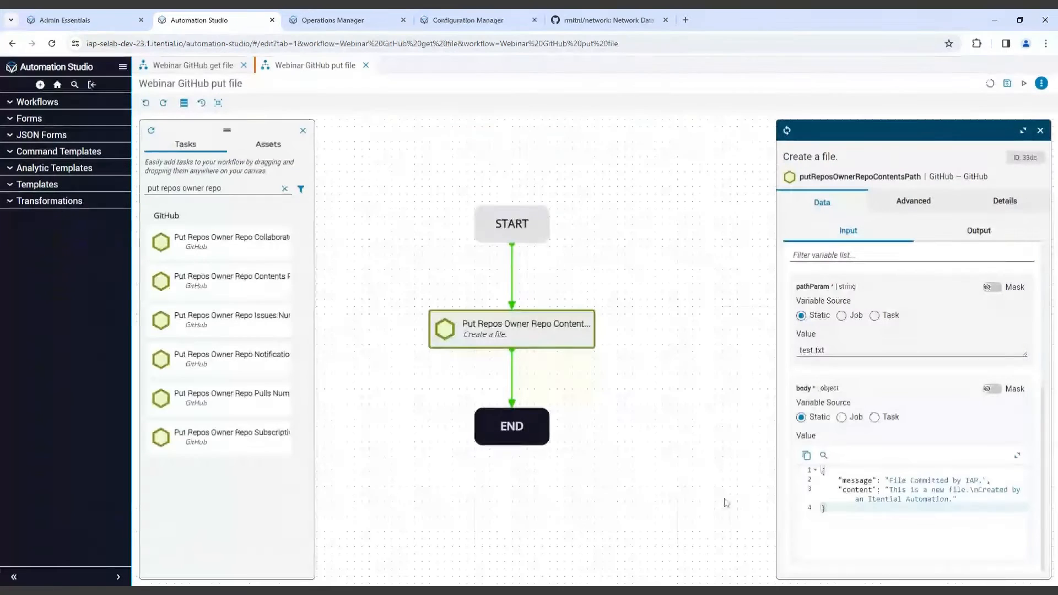
pyautogui.doubleClick(848, 390)
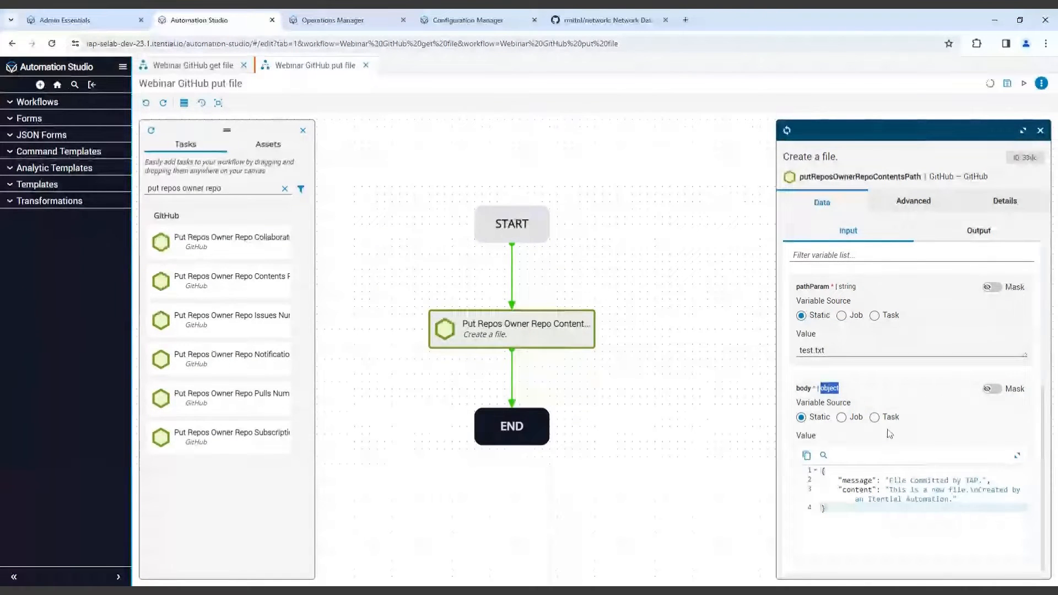
pyautogui.click(1016, 455)
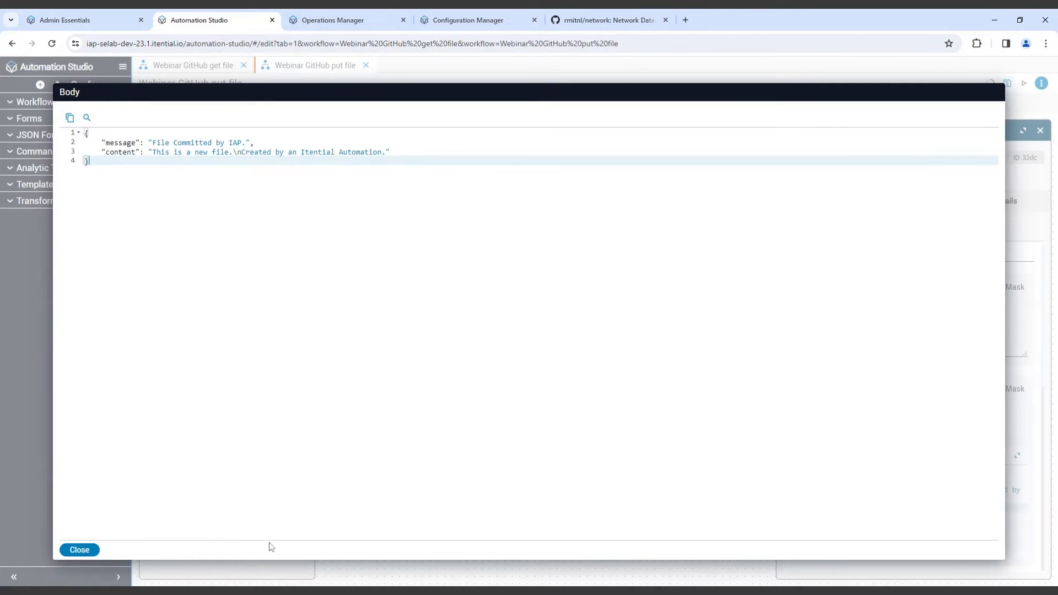
pyautogui.click(79, 549)
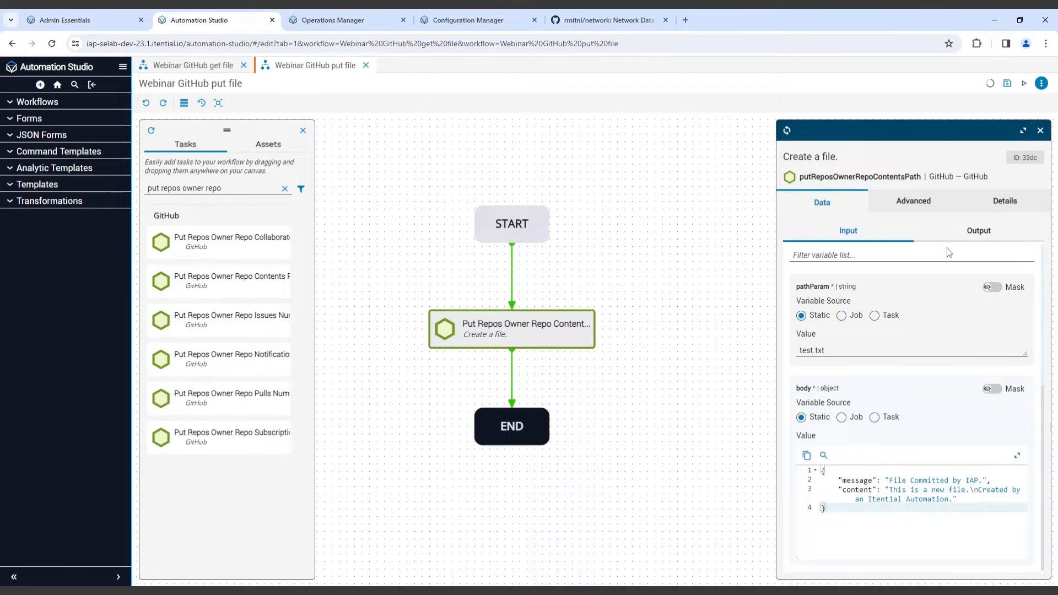
# Step: Close the Create a file task's settings, then save and run the Webinar GitHub put file workflow
pyautogui.click(1039, 133)
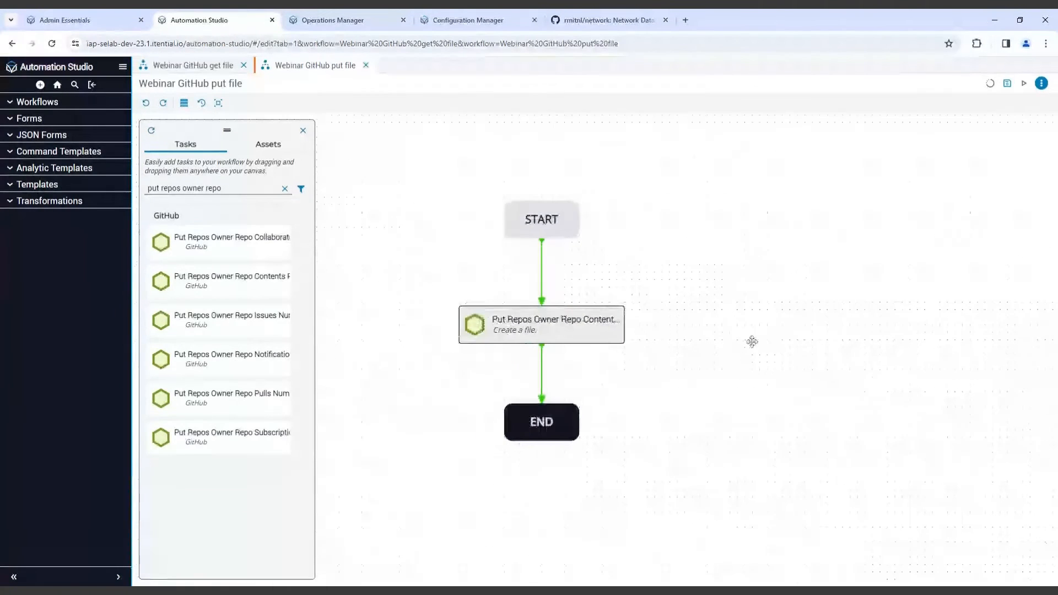
pyautogui.click(1007, 84)
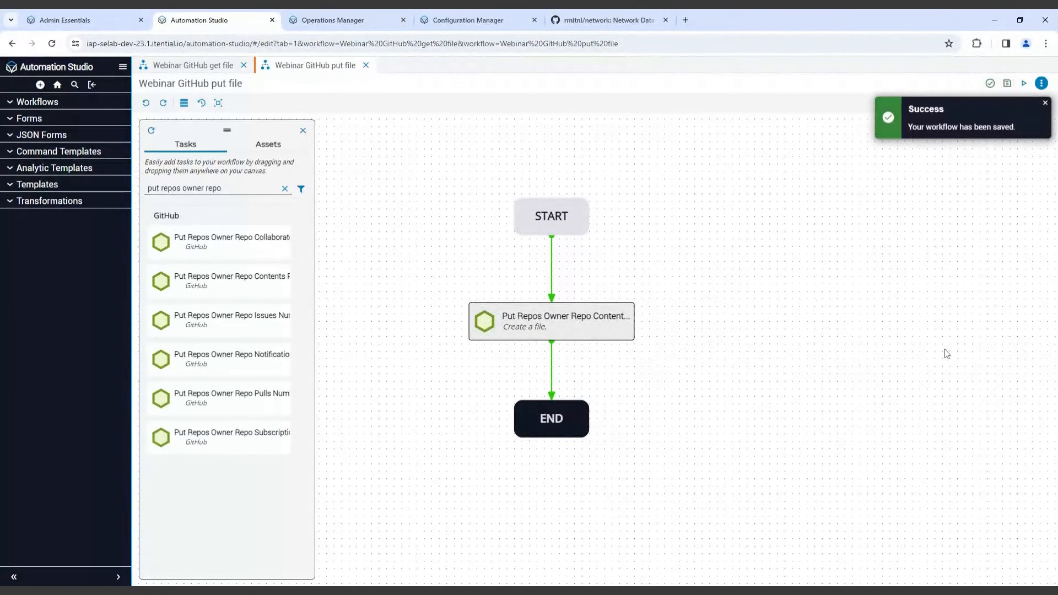
pyautogui.click(1023, 85)
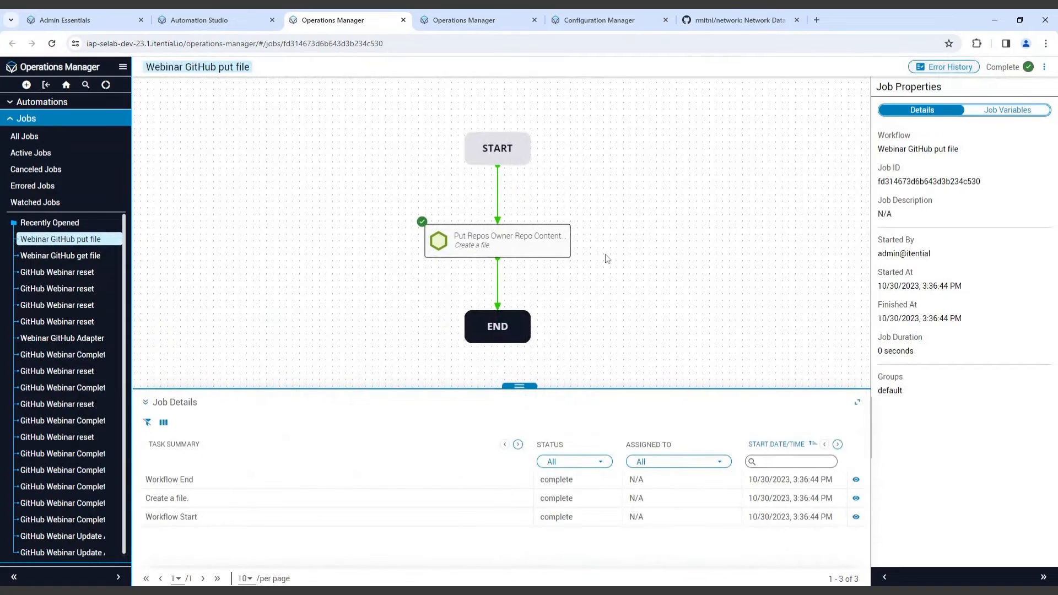
# Step: Examine the completed job's Create a file task, reviewing its incoming variables and the commit details in its outgoing result
pyautogui.click(503, 243)
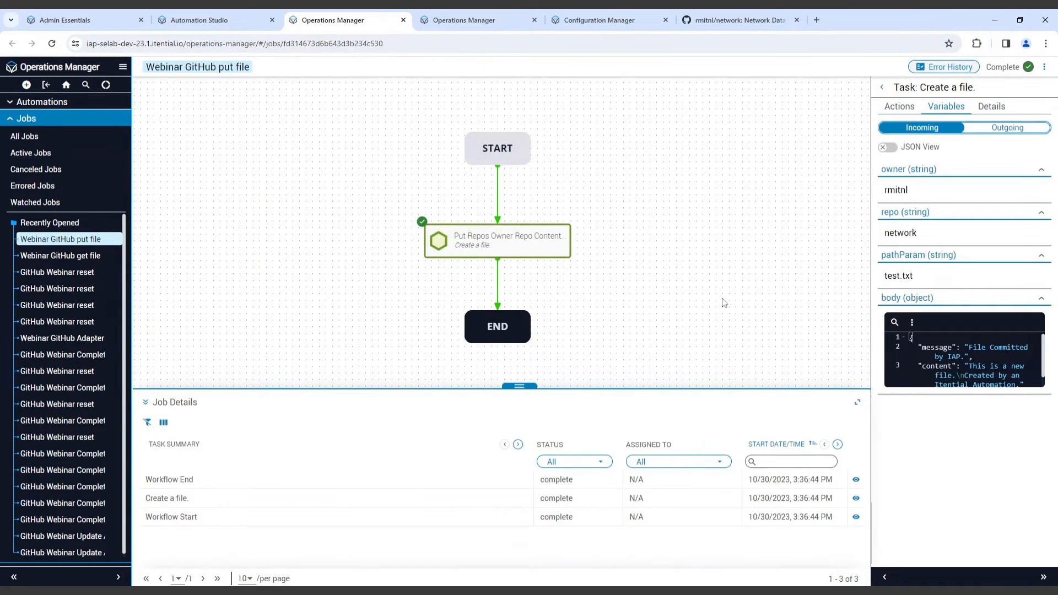
pyautogui.click(884, 576)
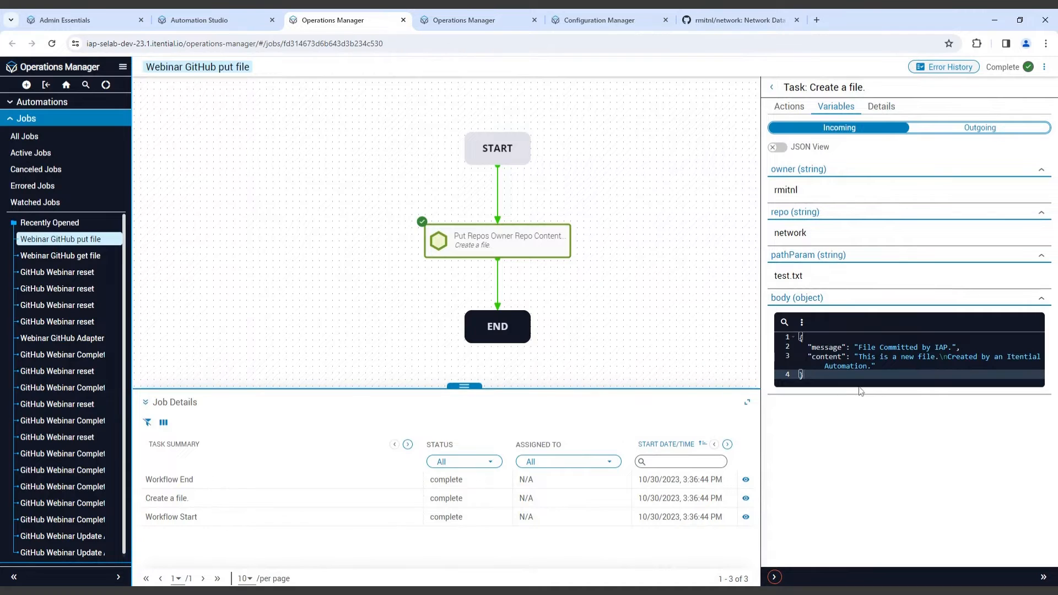
pyautogui.click(949, 130)
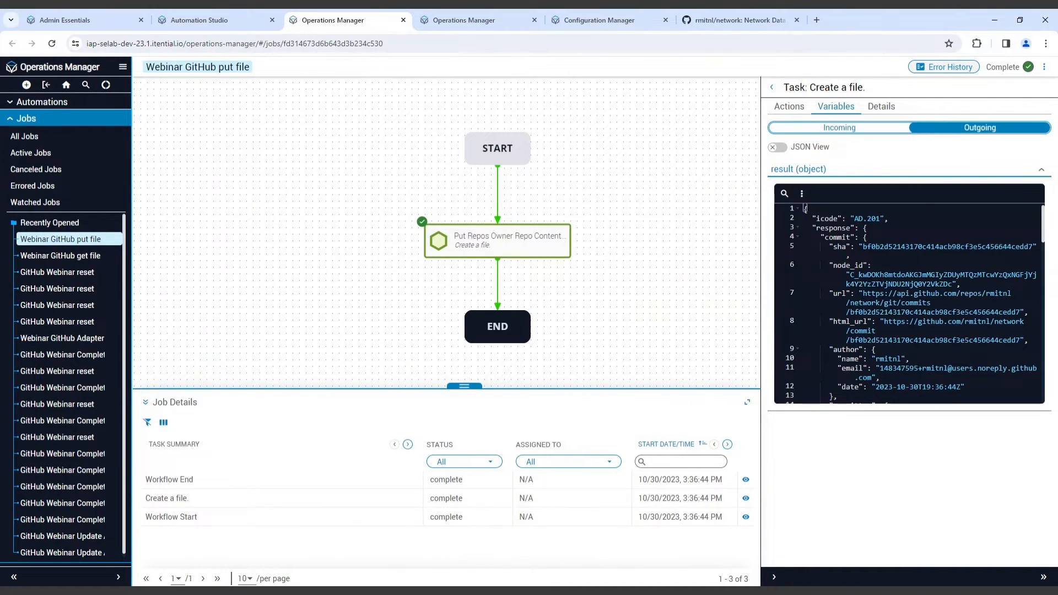
pyautogui.scroll(-1, 909, 302)
pyautogui.scroll(1, 909, 303)
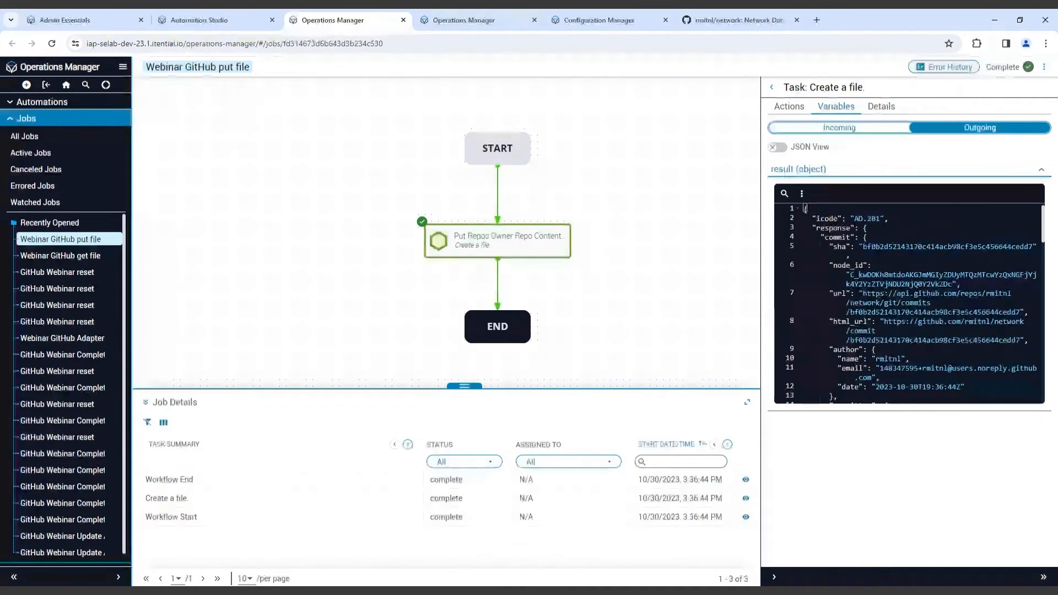
pyautogui.scroll(-1, 909, 303)
pyautogui.scroll(-5, 909, 303)
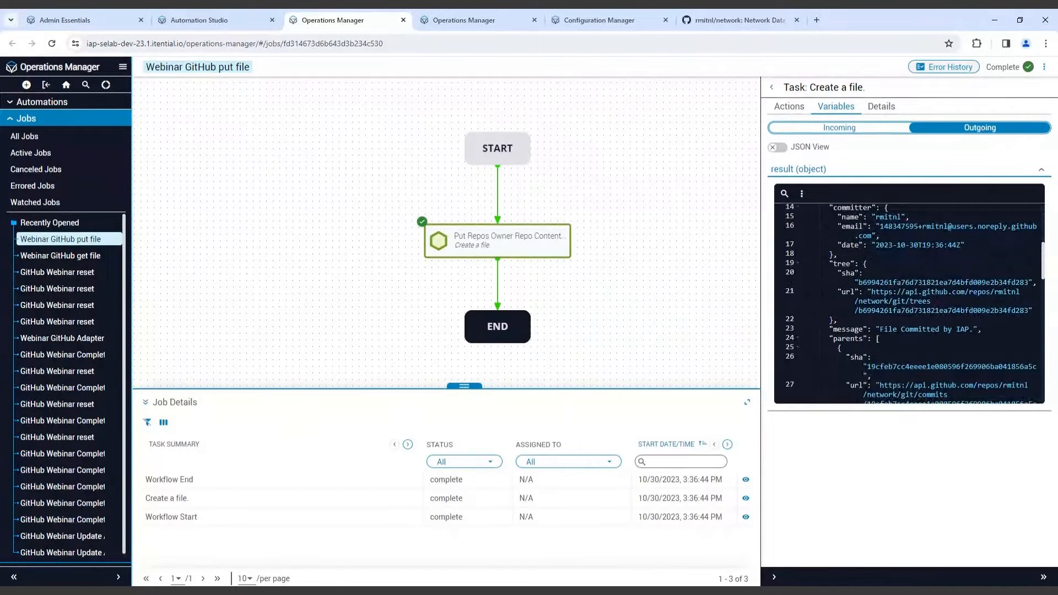
pyautogui.scroll(5, 909, 303)
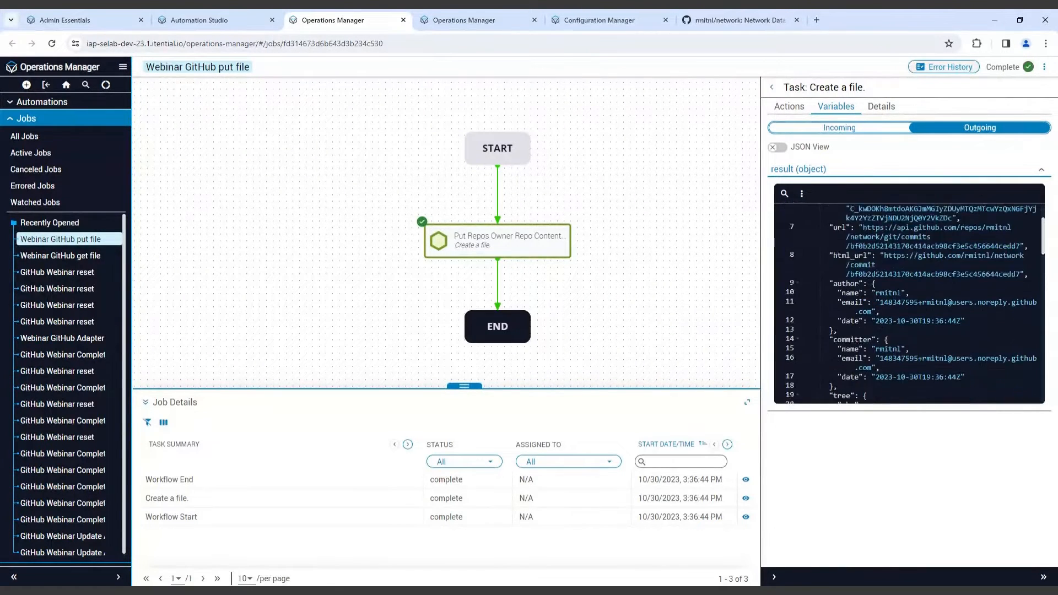
# Step: Switch to the network repository on GitHub, refresh it, check the contents of test.txt and return to the repository's file list
pyautogui.click(735, 22)
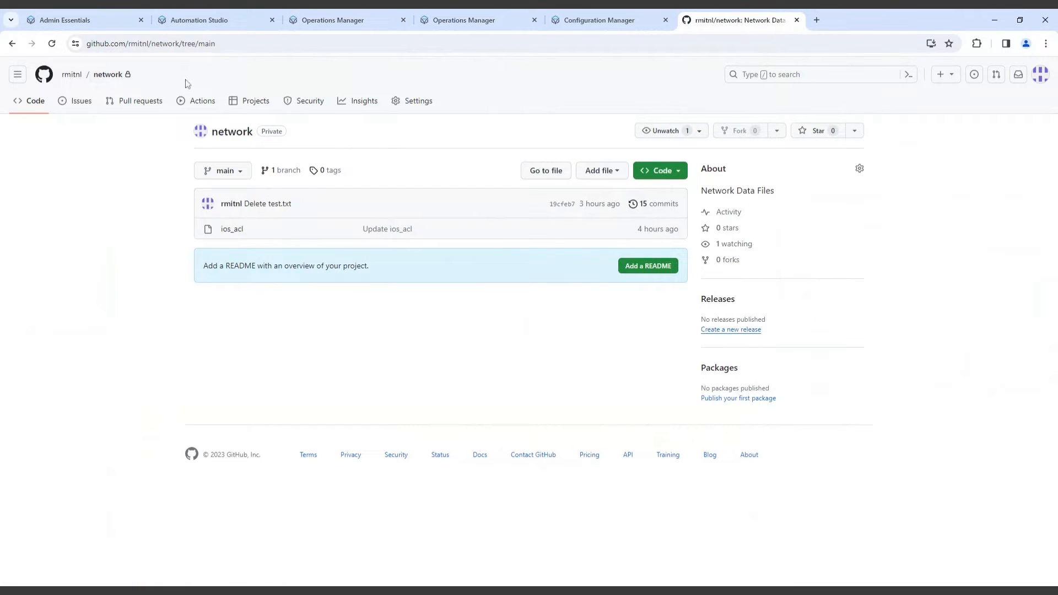
pyautogui.click(53, 45)
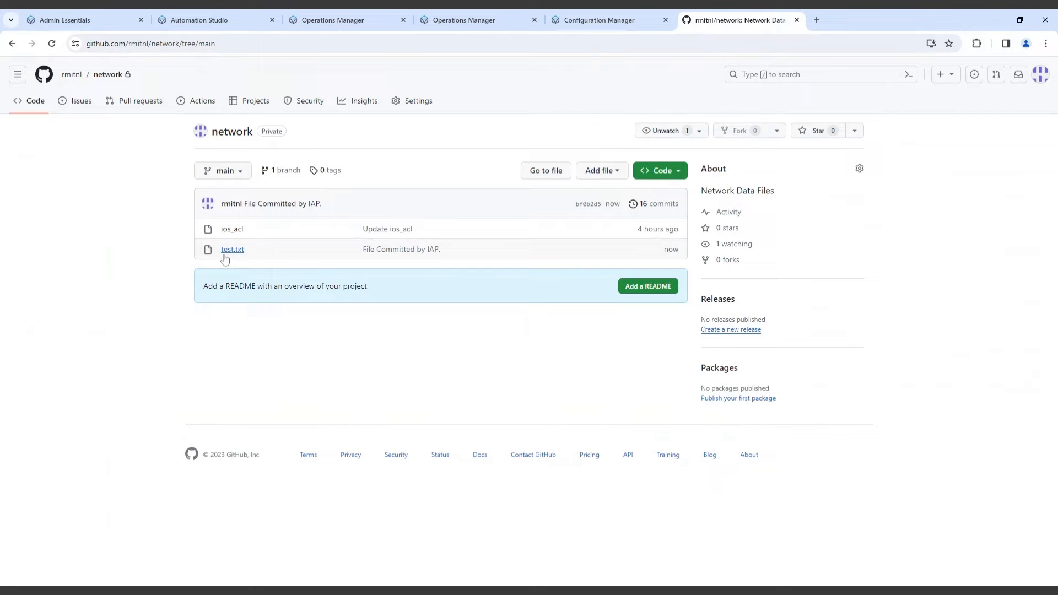
pyautogui.click(226, 253)
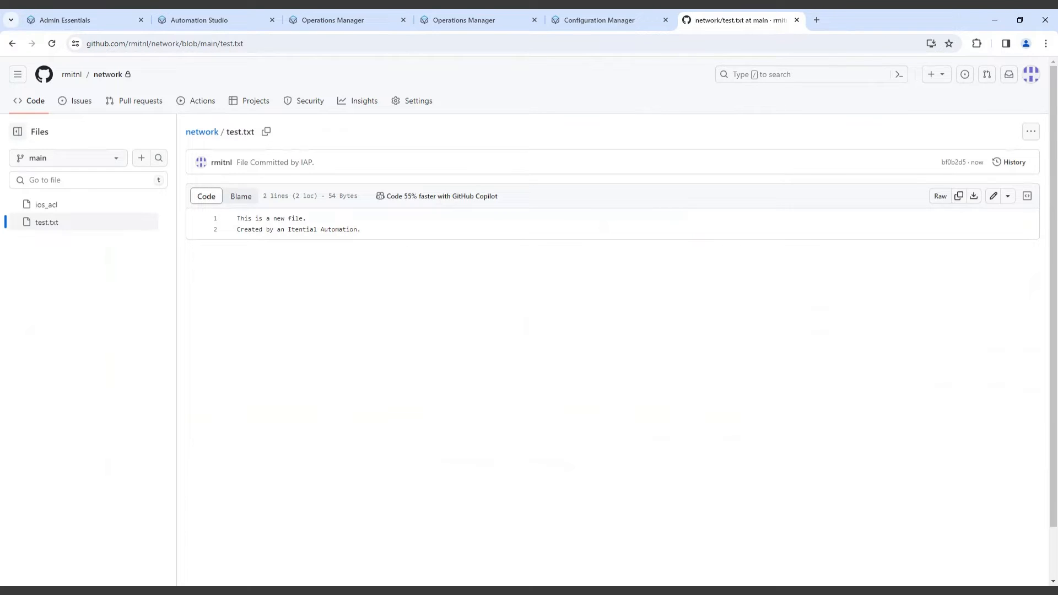
pyautogui.click(202, 132)
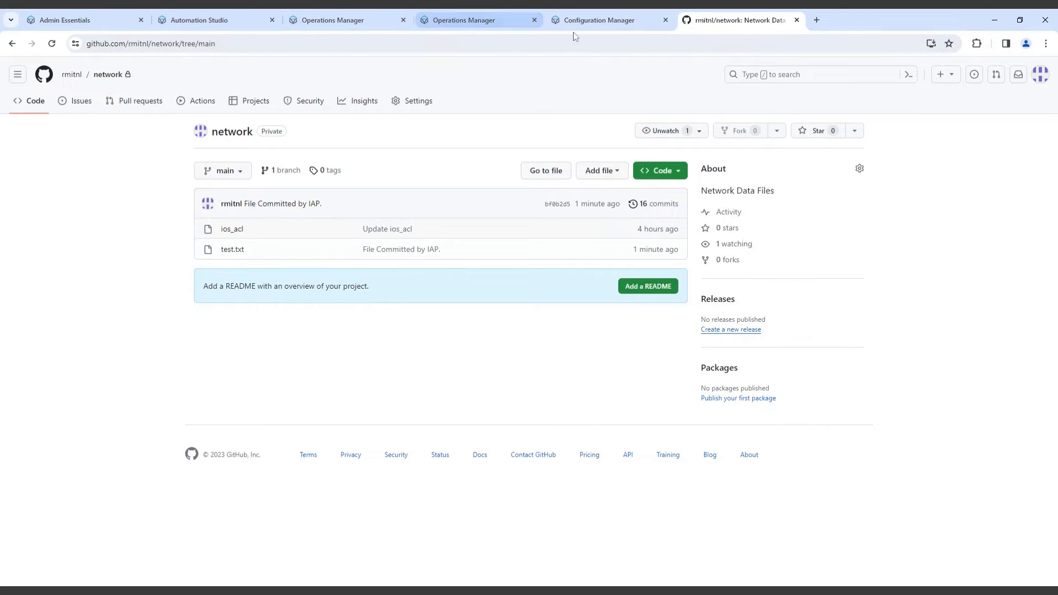
# Step: Switch back to Automation Studio and show the Webinar GitHub get file workflow
pyautogui.click(230, 19)
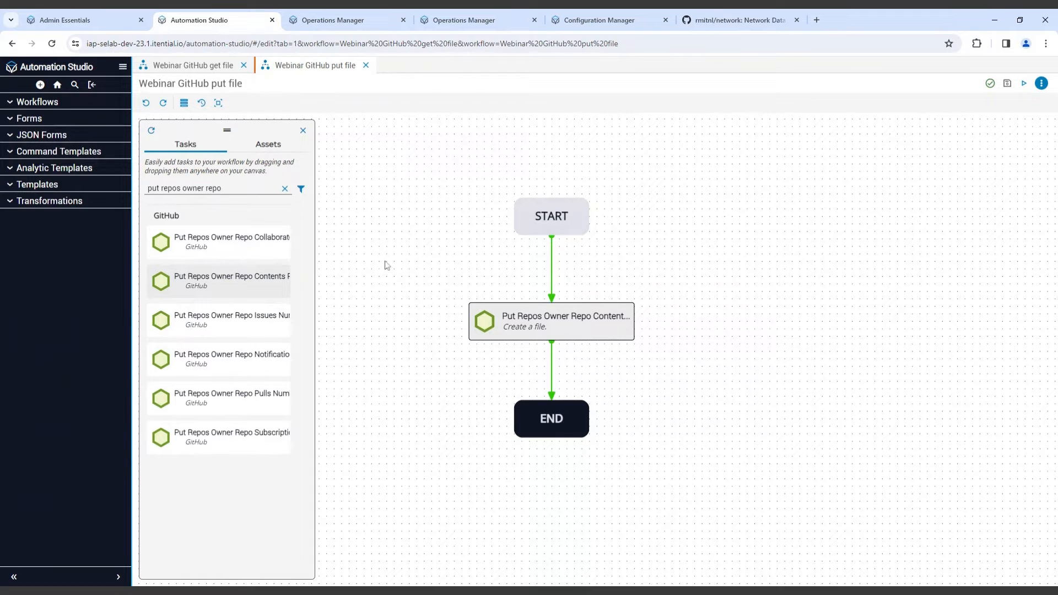
pyautogui.click(192, 65)
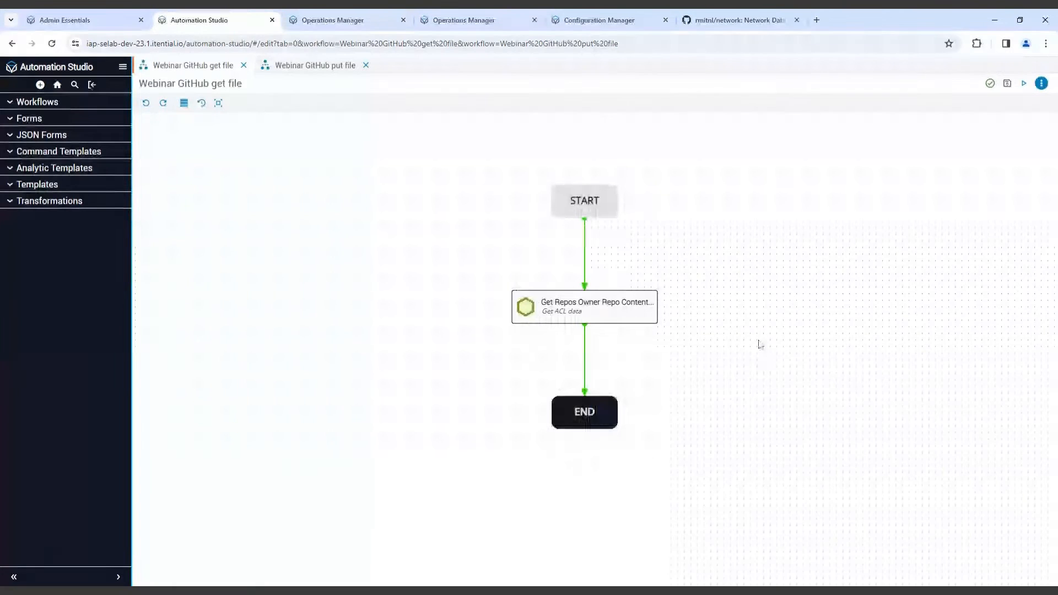
pyautogui.moveTo(608, 315)
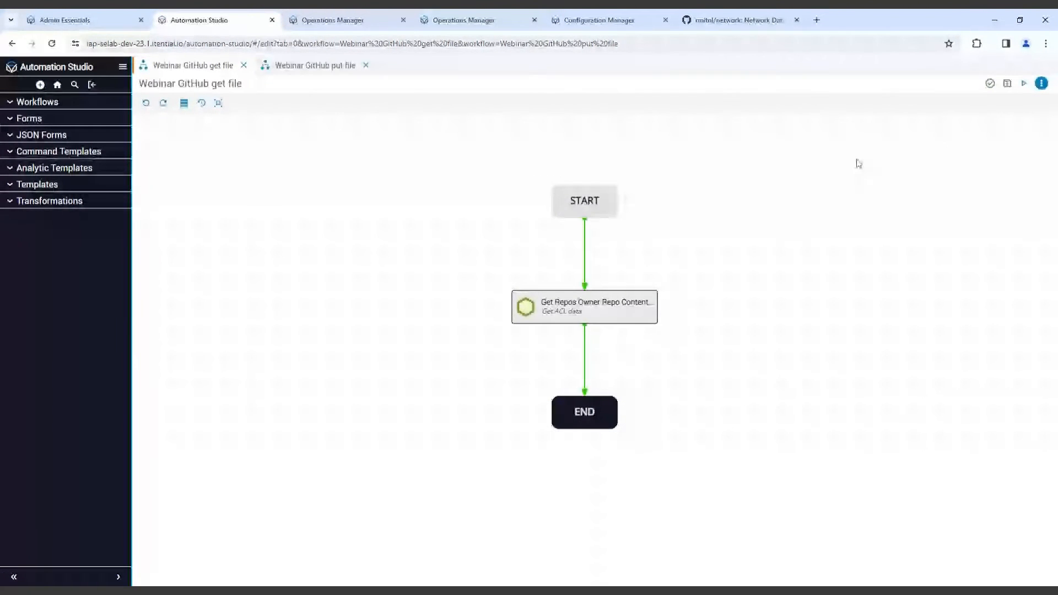
# Step: Duplicate the Webinar GitHub get file workflow under the name Webinar GitHub Update Router
pyautogui.click(1041, 83)
pyautogui.click(1020, 126)
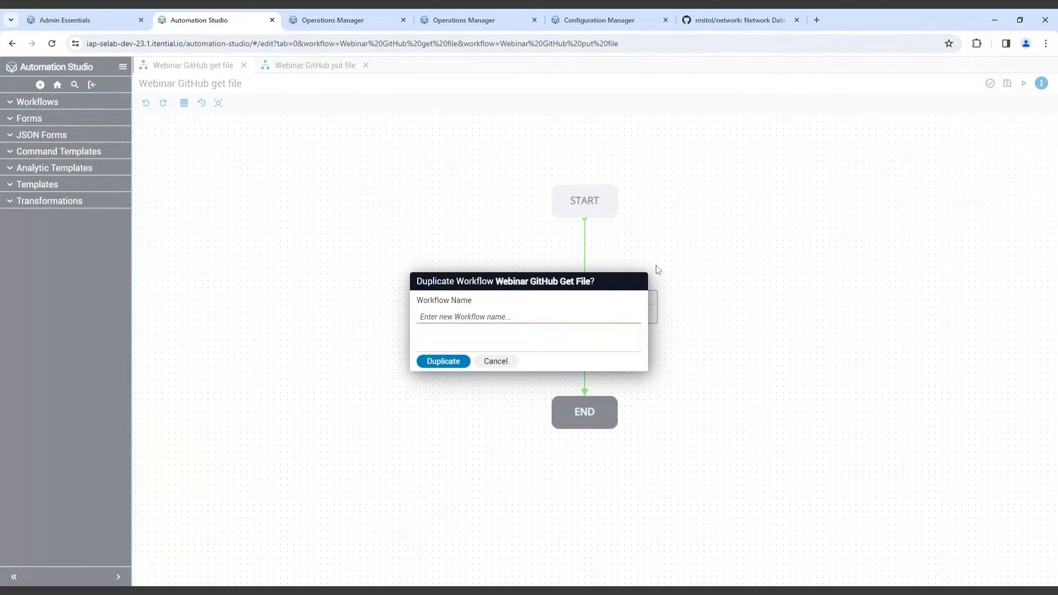
pyautogui.write('Wi')
pyautogui.write('ebinar G')
pyautogui.write('itHub')
pyautogui.write(' Update Ro')
pyautogui.write('uter')
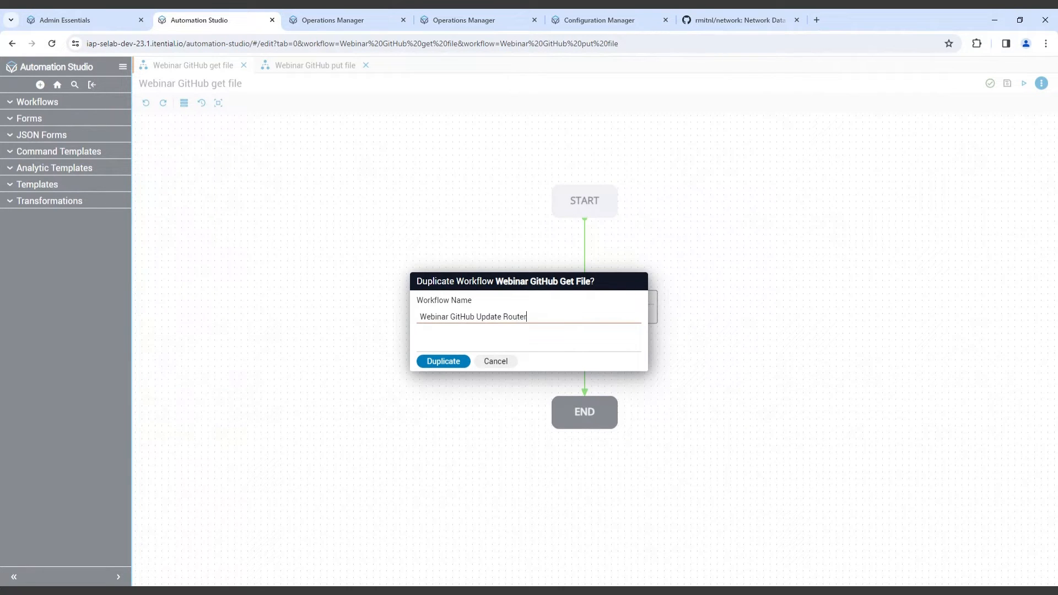
pyautogui.press('Return')
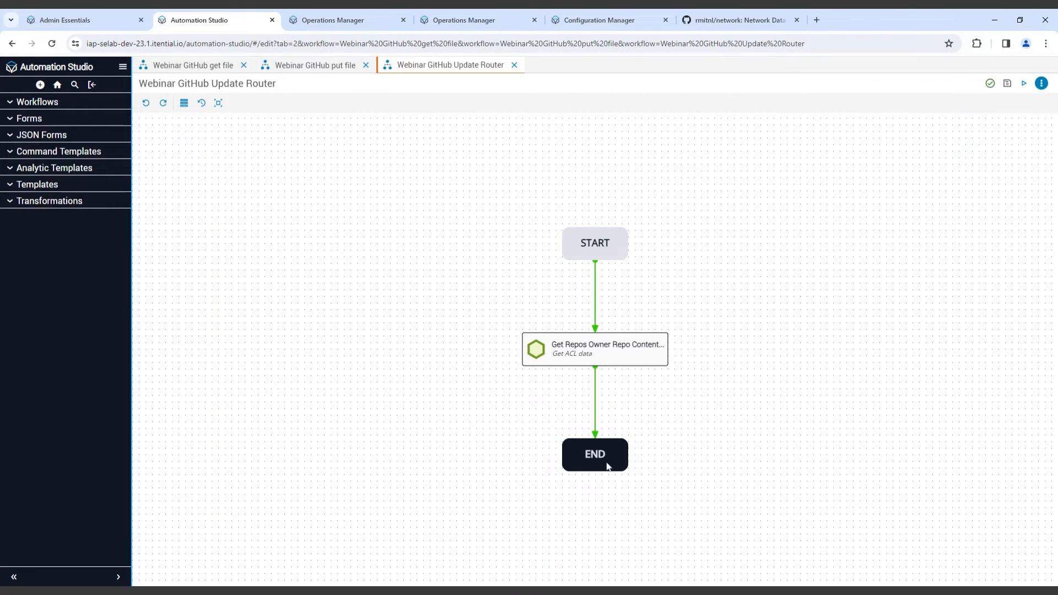
# Step: Move the END node further down the canvas to make room below the Get ACL data task
pyautogui.moveTo(600, 465); pyautogui.dragTo(596, 524)
pyautogui.moveTo(672, 442); pyautogui.dragTo(656, 338)
pyautogui.moveTo(585, 419); pyautogui.dragTo(584, 477)
# Step: Find the Cisco Ios Ios Config task and place it on the connection between the Get ACL data task and END, spacing the tasks apart
pyautogui.click(184, 103)
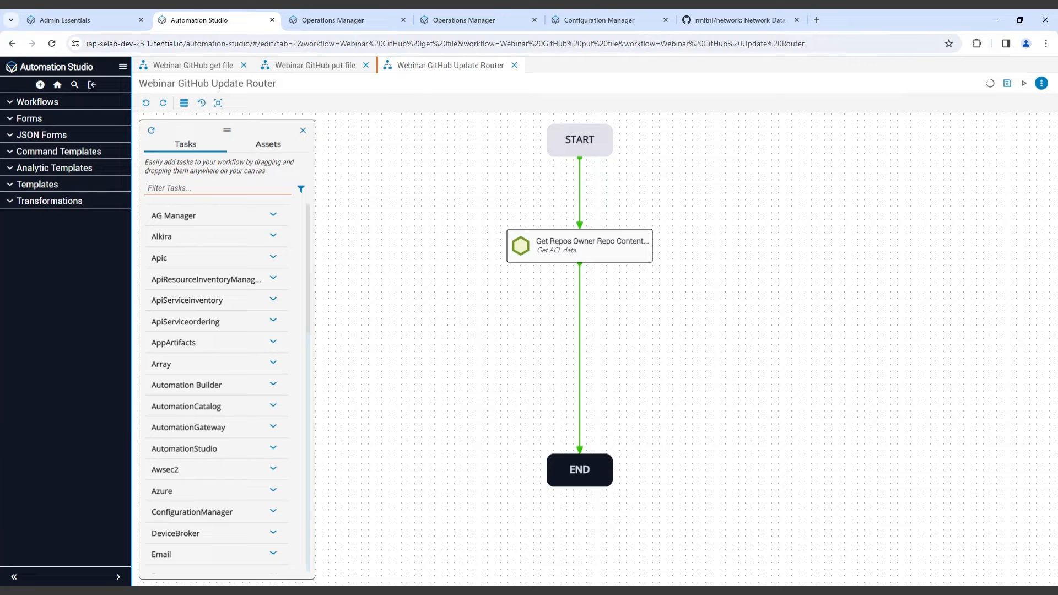
pyautogui.write('C')
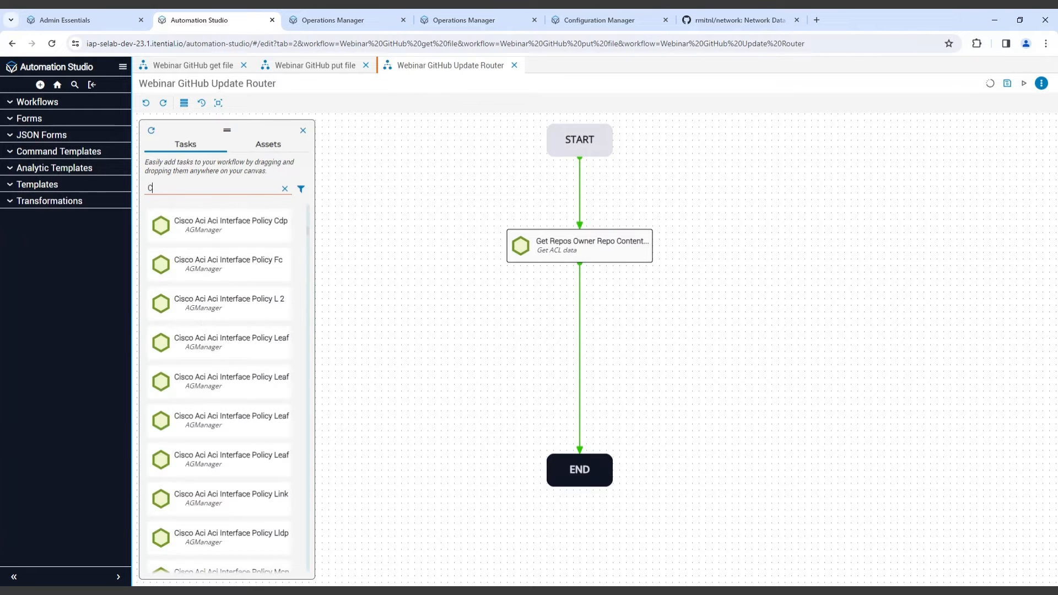
pyautogui.press('BackSpace')
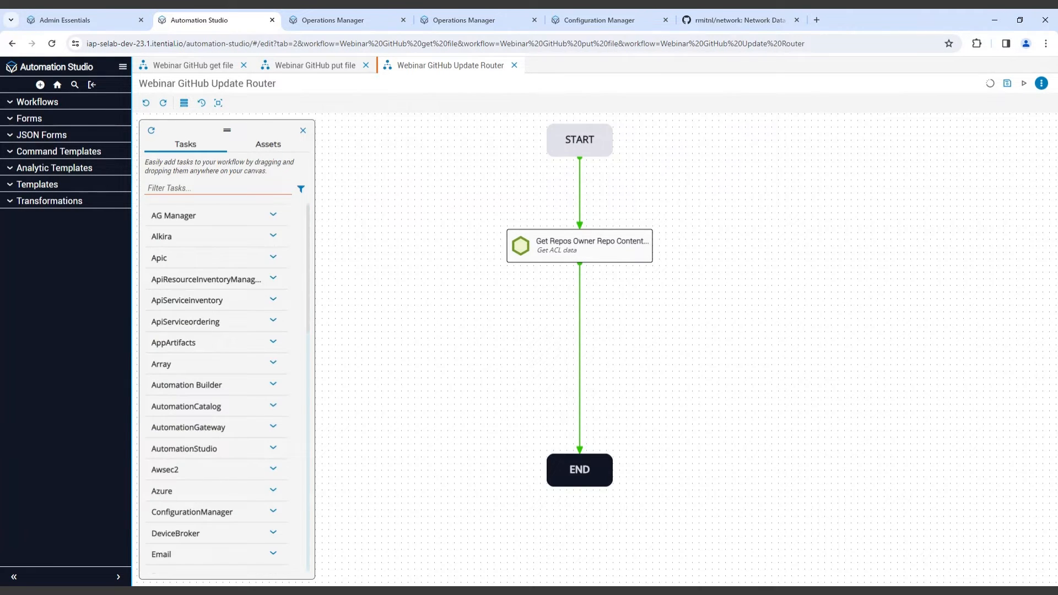
pyautogui.write('Cisco')
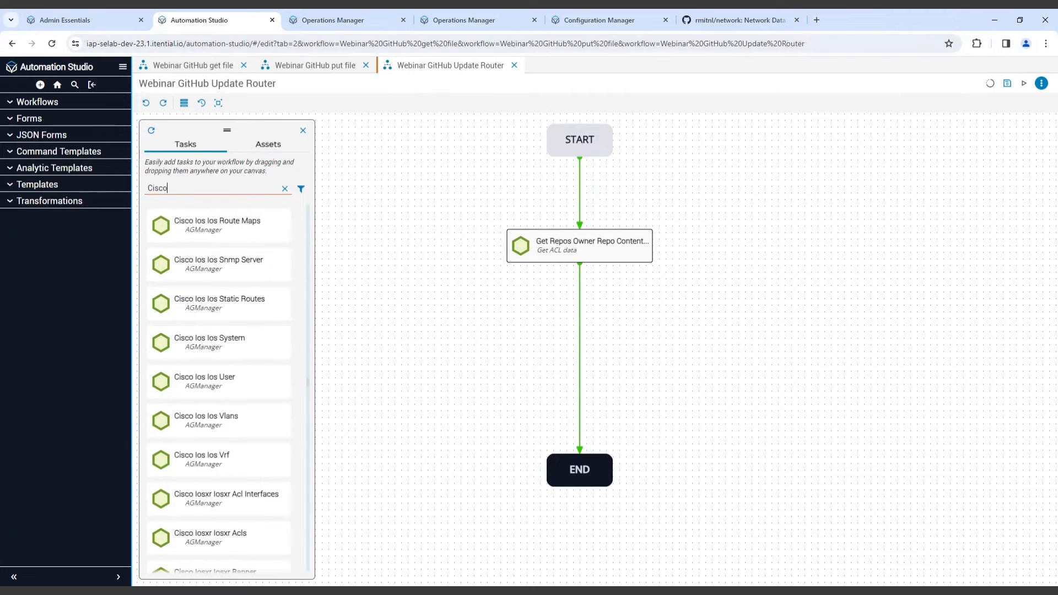
pyautogui.write(' IOS IOS con')
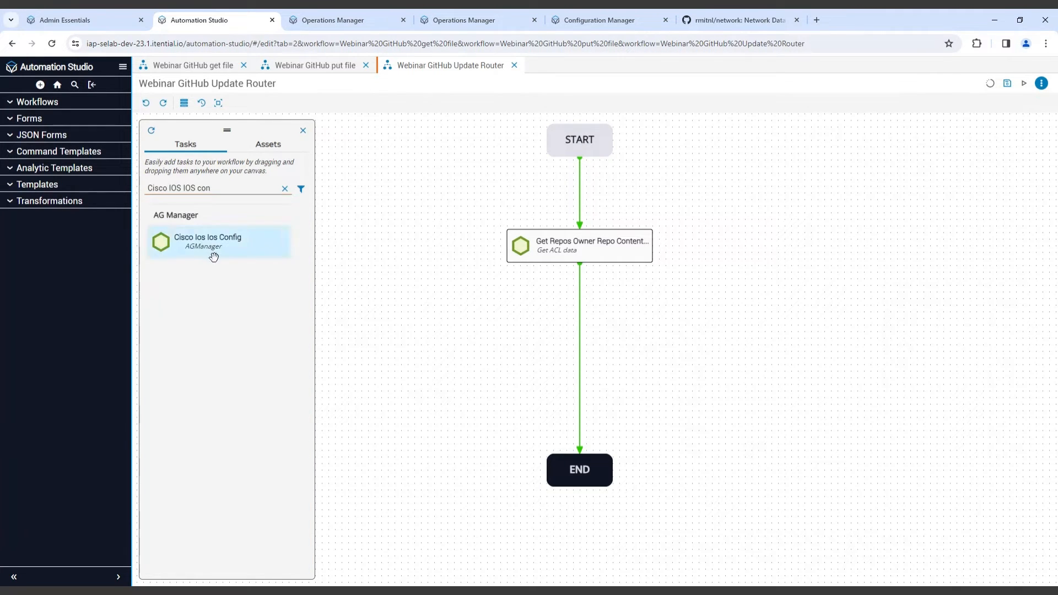
pyautogui.moveTo(193, 243); pyautogui.dragTo(602, 405)
pyautogui.moveTo(632, 361); pyautogui.dragTo(630, 390)
pyautogui.moveTo(632, 255); pyautogui.dragTo(619, 232)
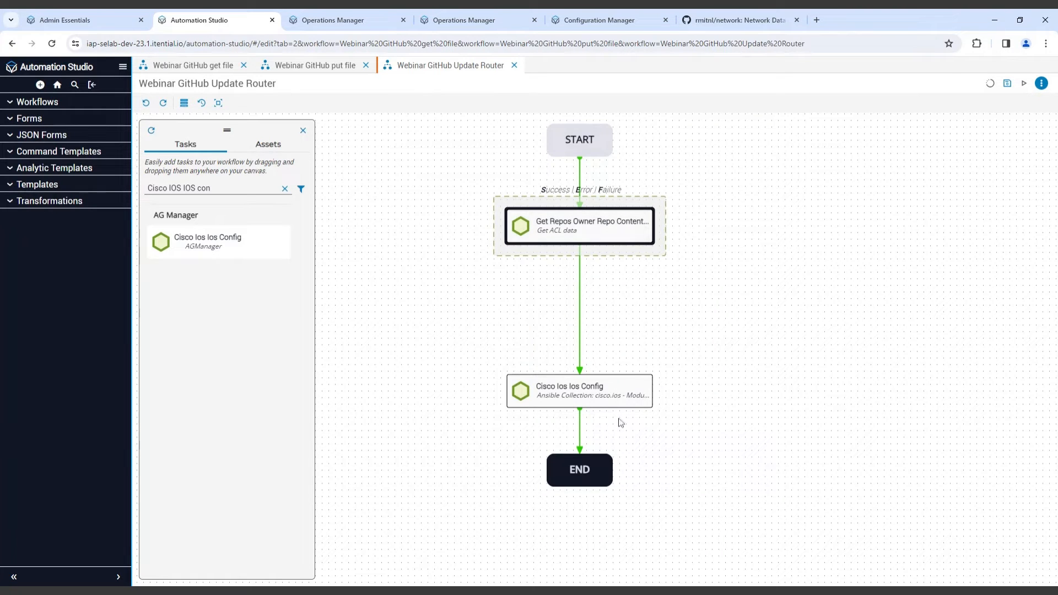
# Step: Rename the Cisco Ios Ios Config task's summary to "Update ACL on router" and set its static _hosts array to ["IOS-CSR-ATL-03"]
pyautogui.doubleClick(565, 403)
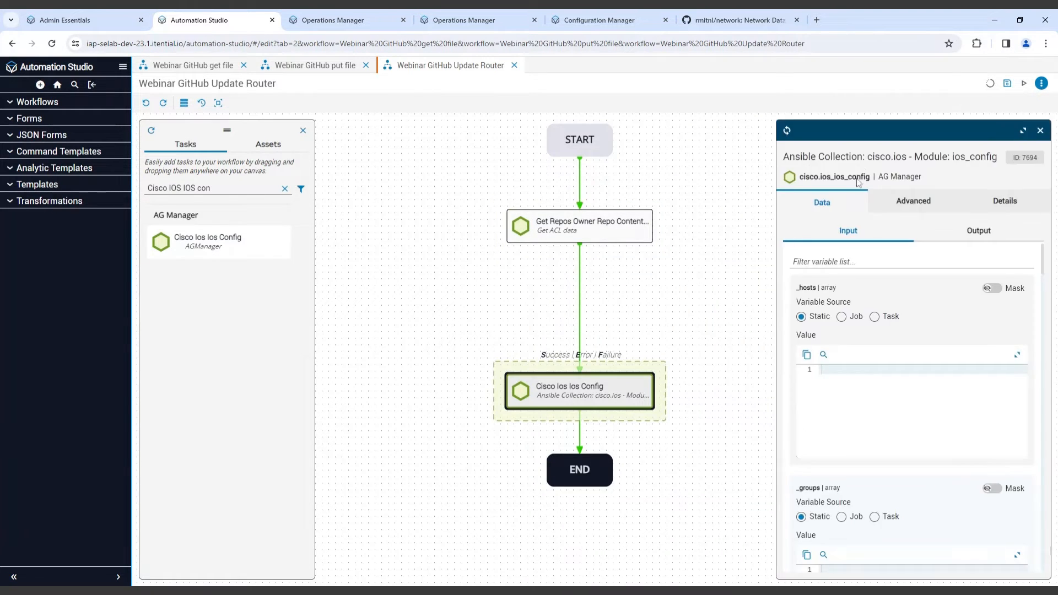
pyautogui.tripleClick(854, 158)
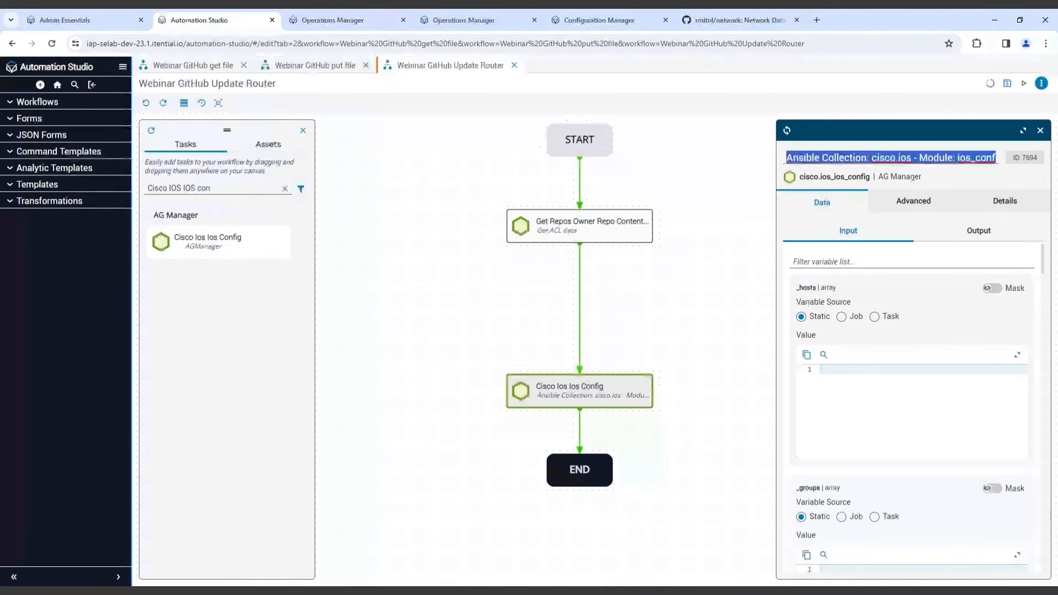
pyautogui.press('BackSpace')
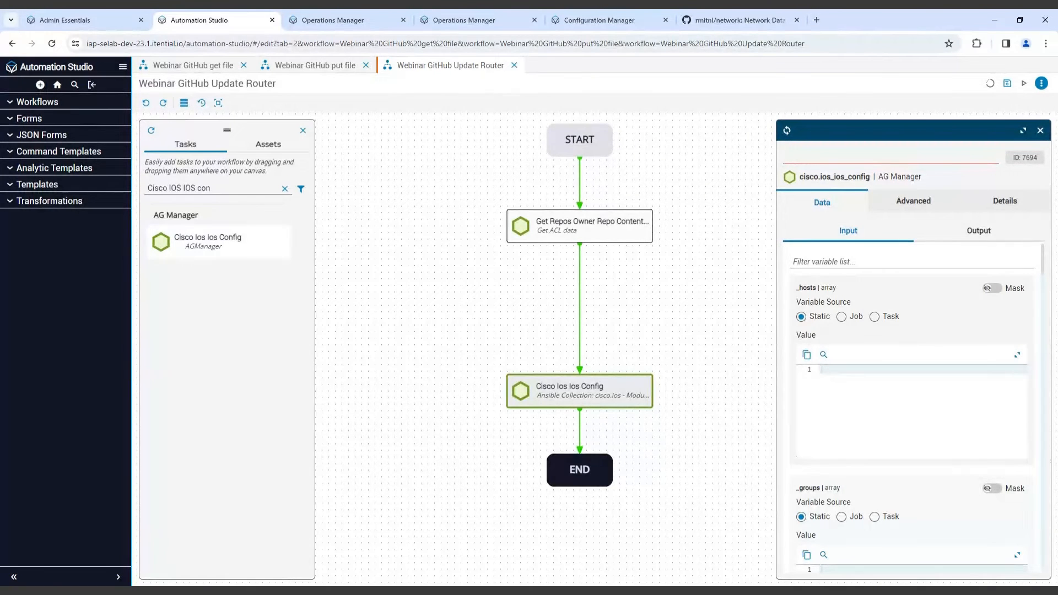
pyautogui.write('Update ACL on router')
pyautogui.press('Return')
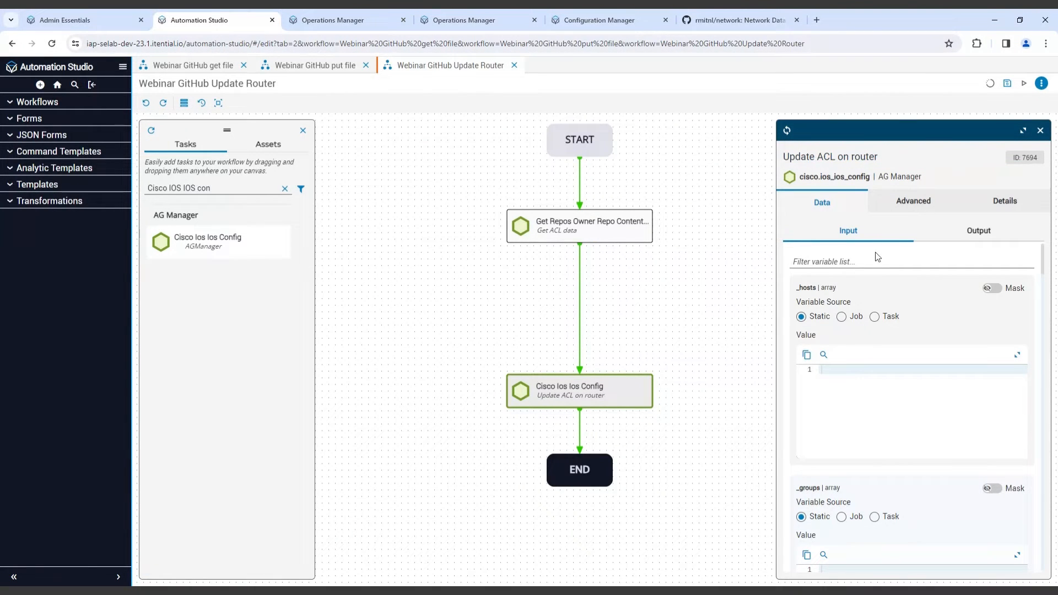
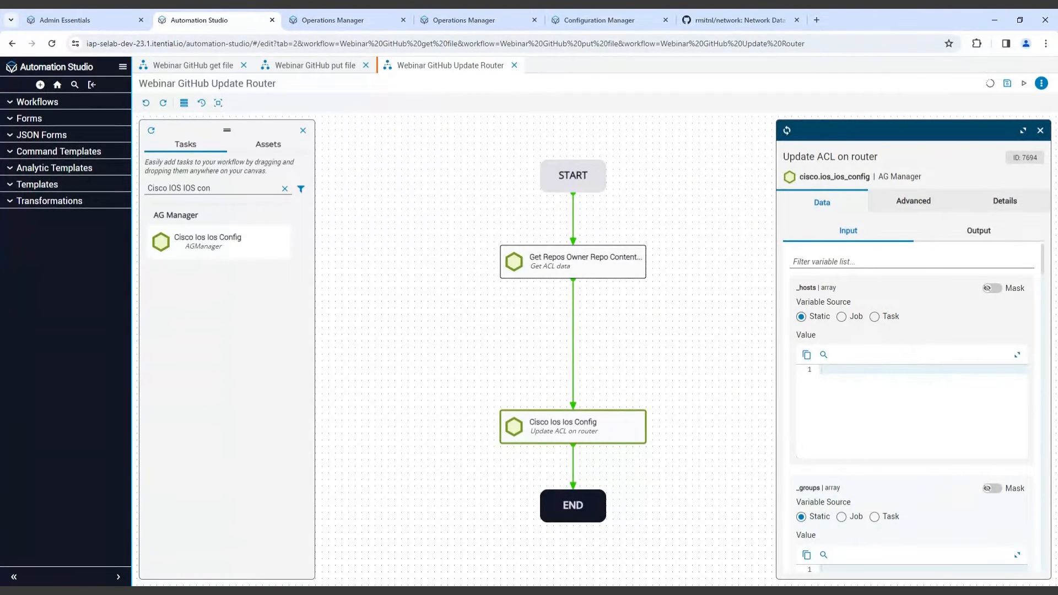
pyautogui.write('[     "IOS-CSR-ATL-03" ]')
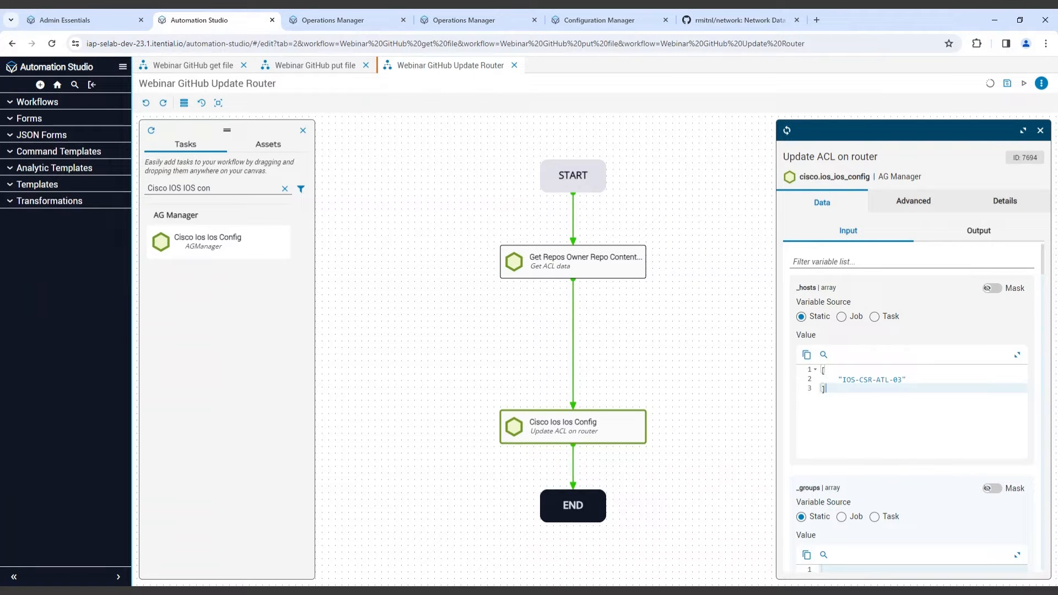
pyautogui.press('Up')
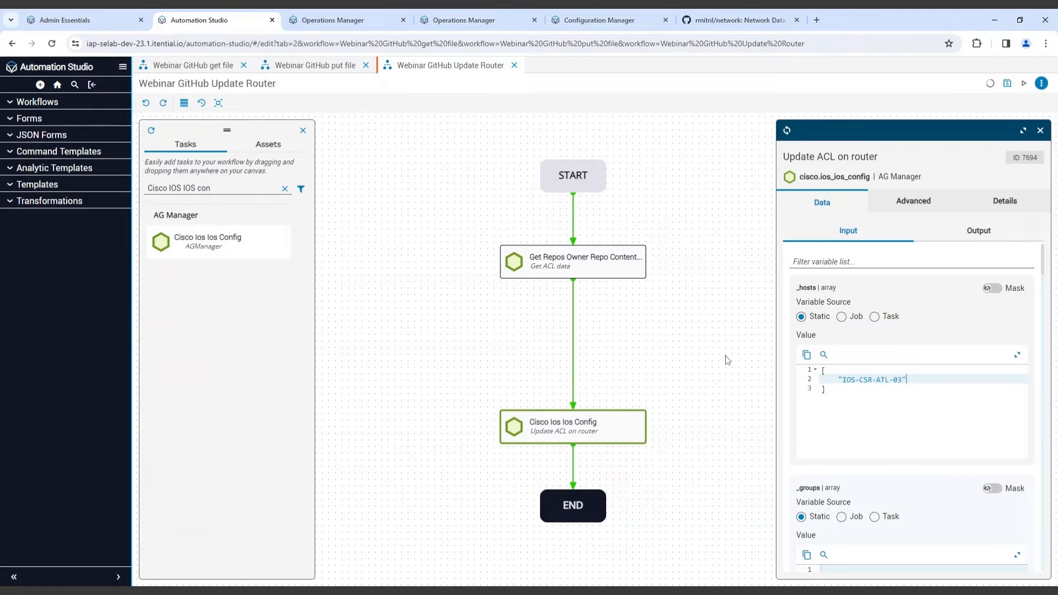
# Step: Switch to Configuration Manager and refresh the configuration of device IOS-CSR-ATL-03 to review it
pyautogui.click(592, 22)
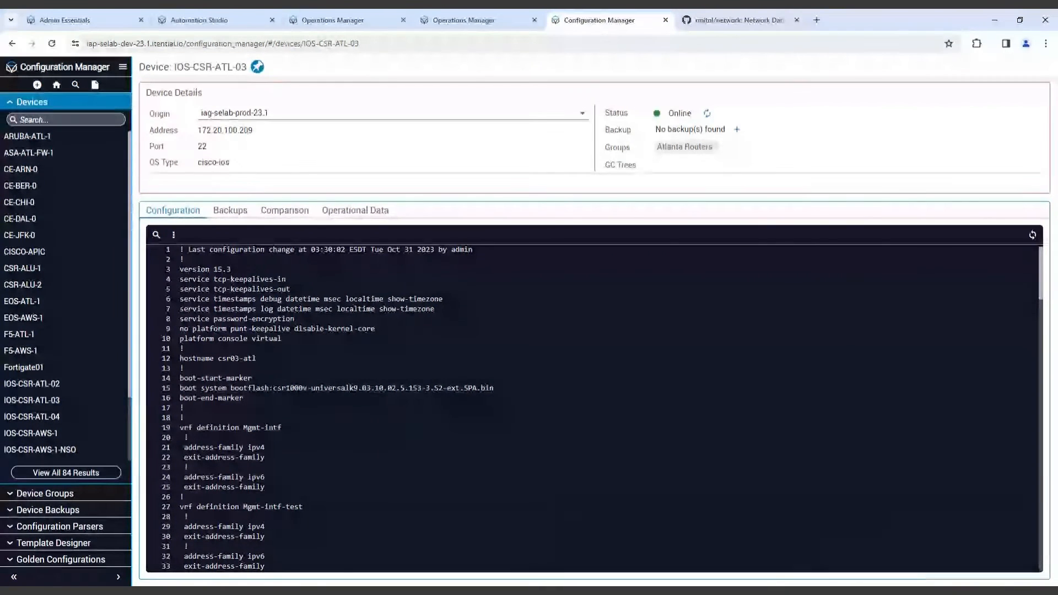
pyautogui.click(1032, 234)
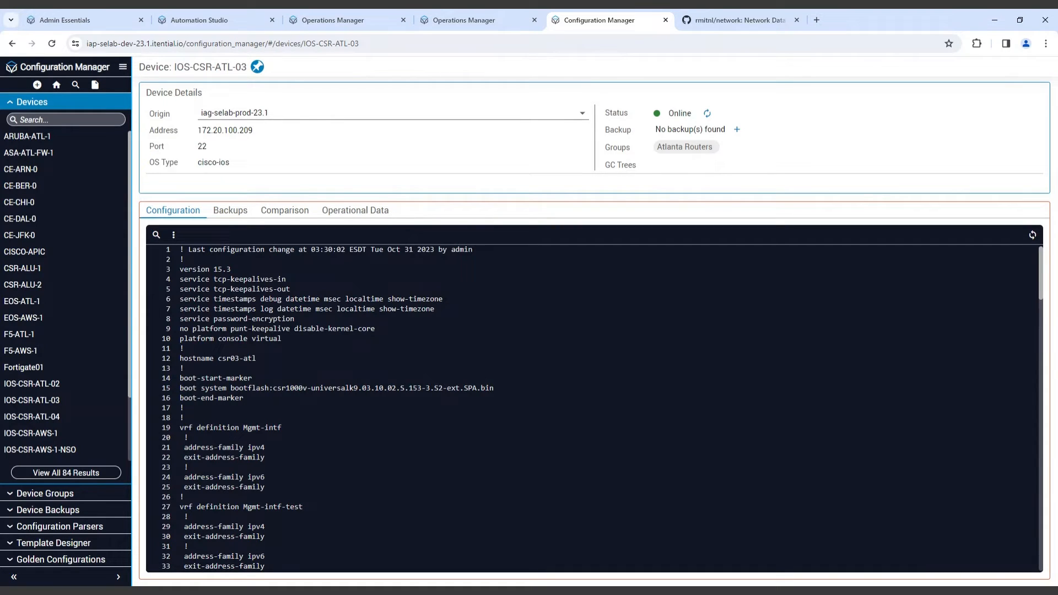
pyautogui.moveTo(1043, 275)
pyautogui.mouseDown()
pyautogui.moveTo(1042, 500)
pyautogui.moveTo(1043, 282)
pyautogui.mouseUp()
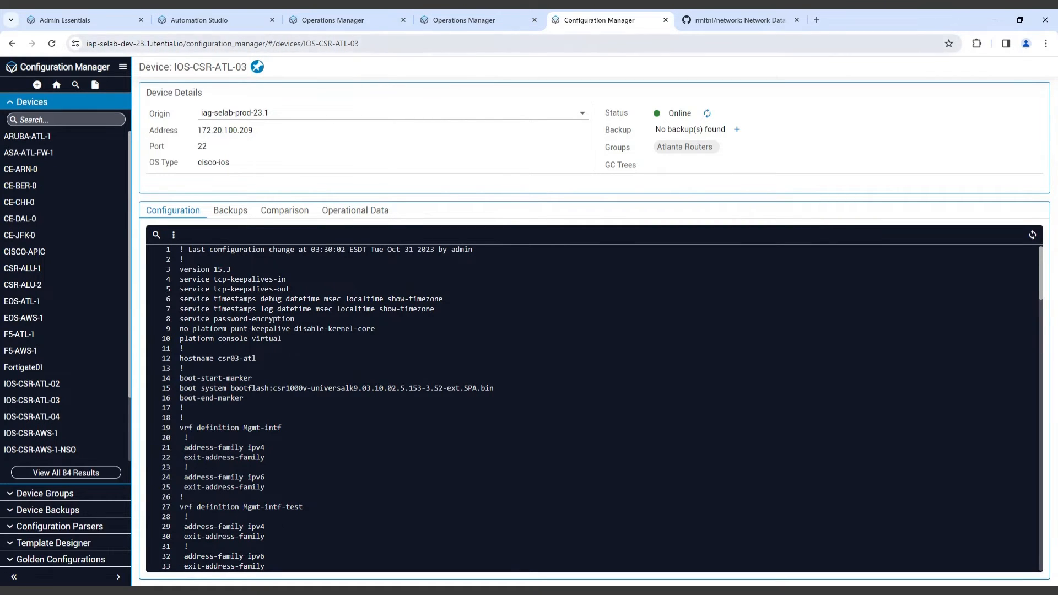
# Step: Switch back to Automation Studio and examine the lines input of the Update ACL on router task, checking its expected data type and description
pyautogui.click(227, 23)
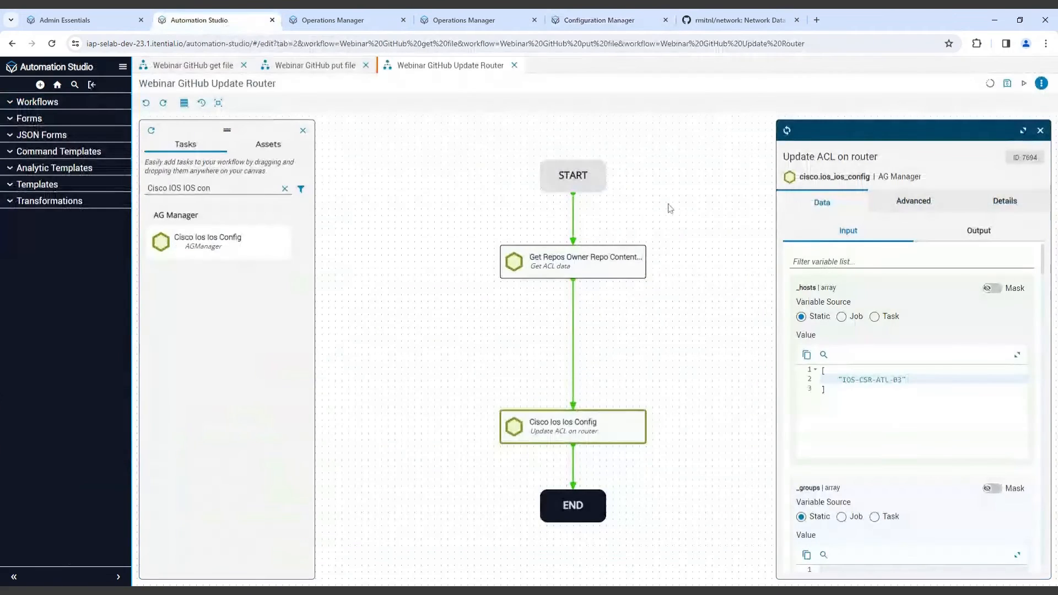
pyautogui.click(550, 433)
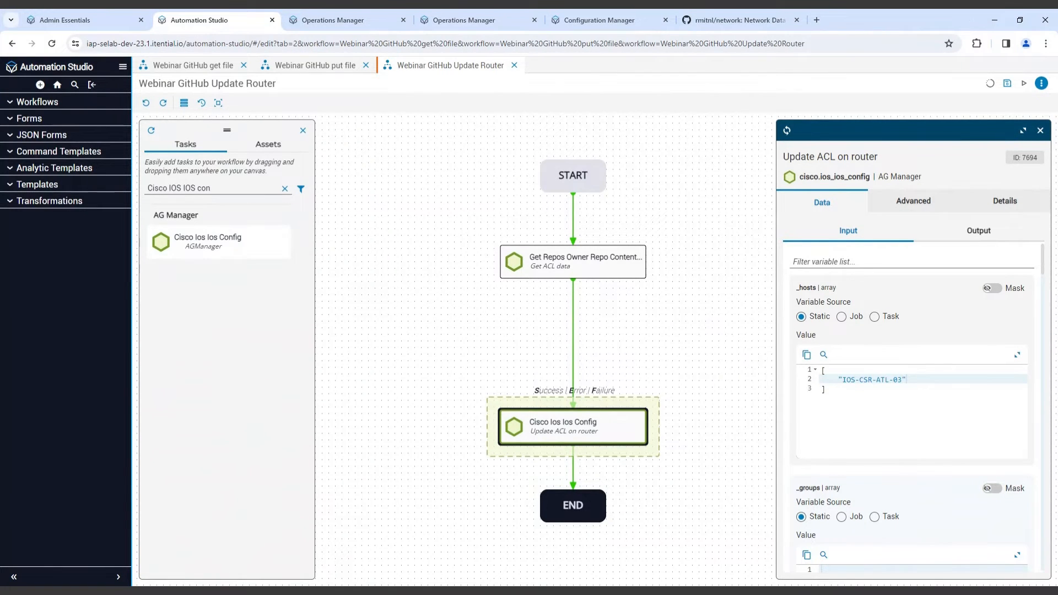
pyautogui.scroll(-5, 911, 397)
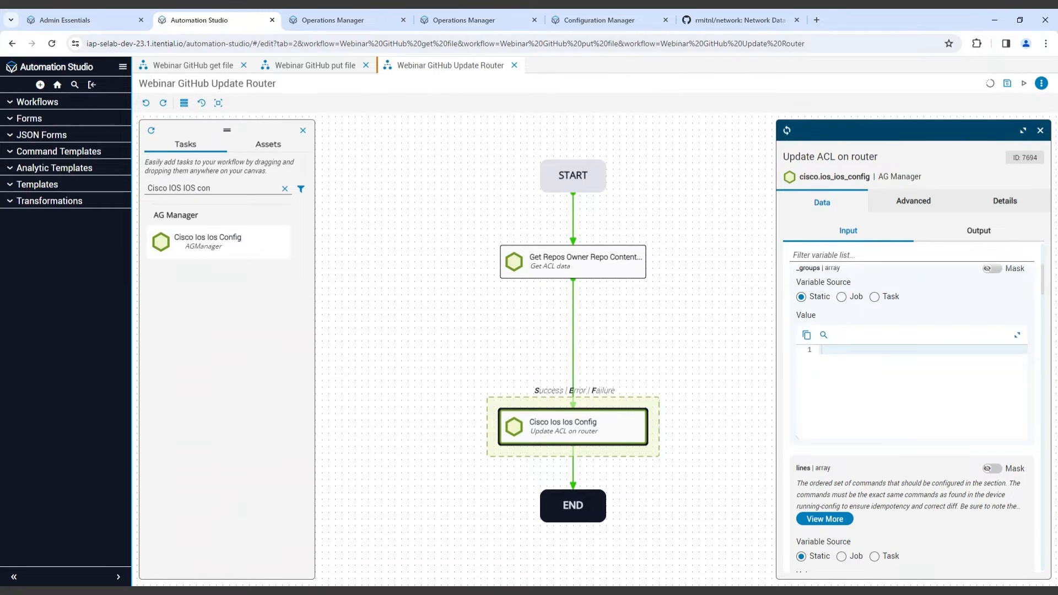
pyautogui.scroll(-1, 865, 289)
pyautogui.scroll(-3, 934, 411)
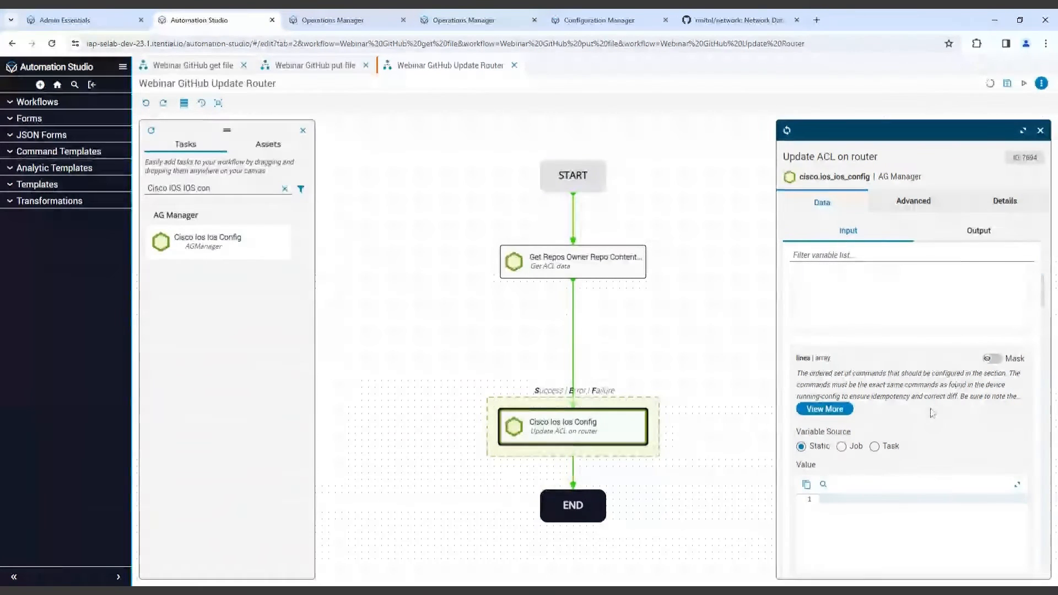
pyautogui.scroll(-1, 935, 411)
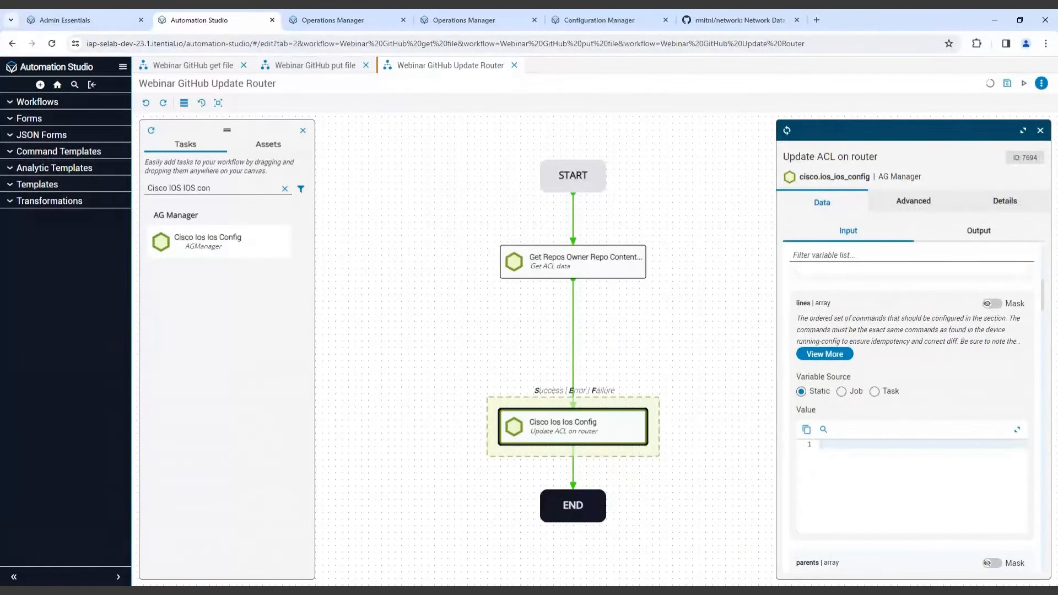
pyautogui.doubleClick(822, 303)
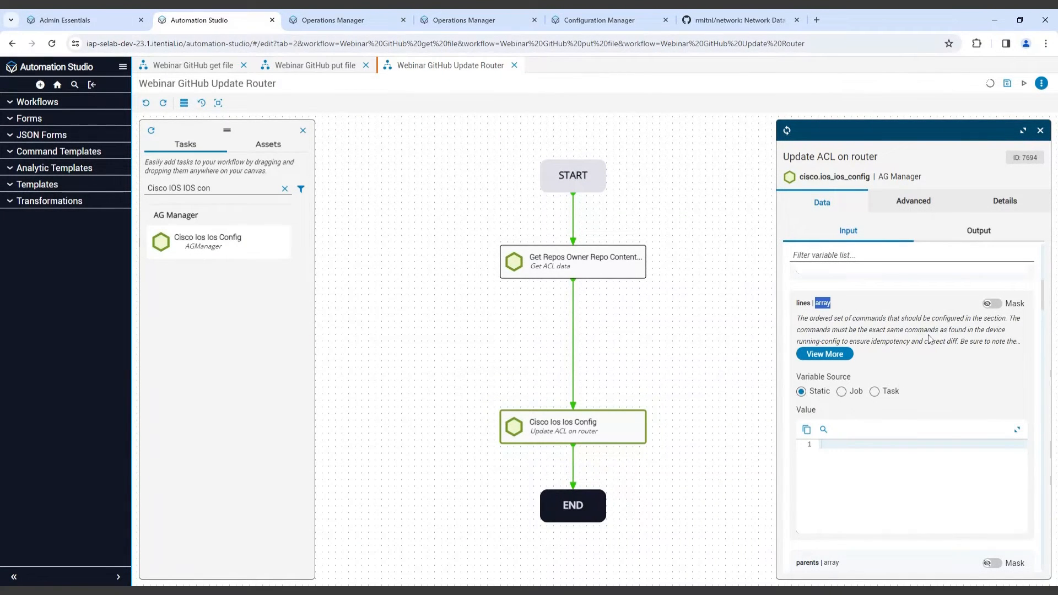
pyautogui.click(864, 325)
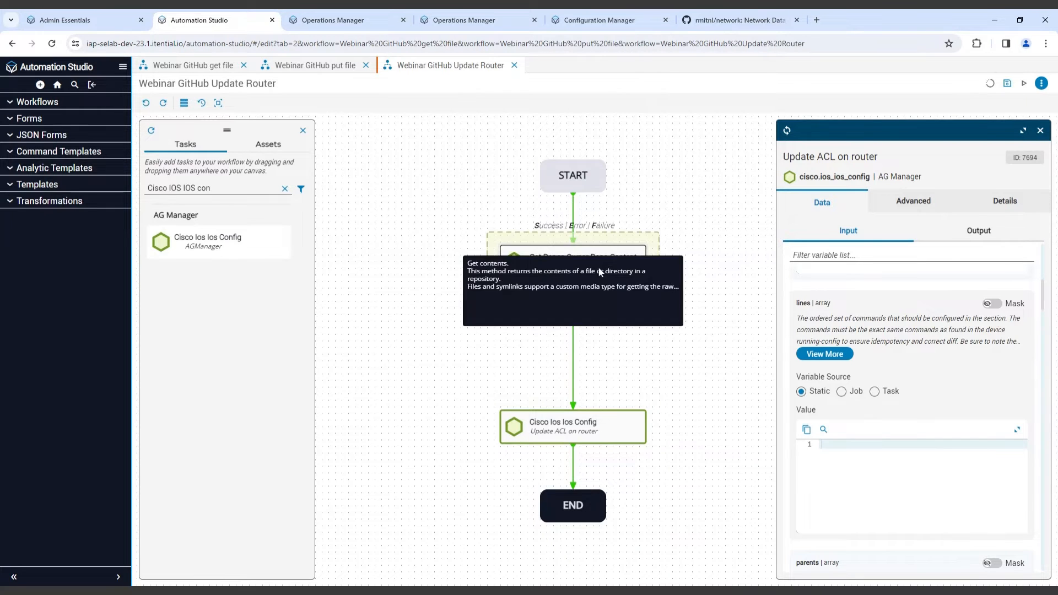
pyautogui.moveTo(629, 272); pyautogui.dragTo(609, 274)
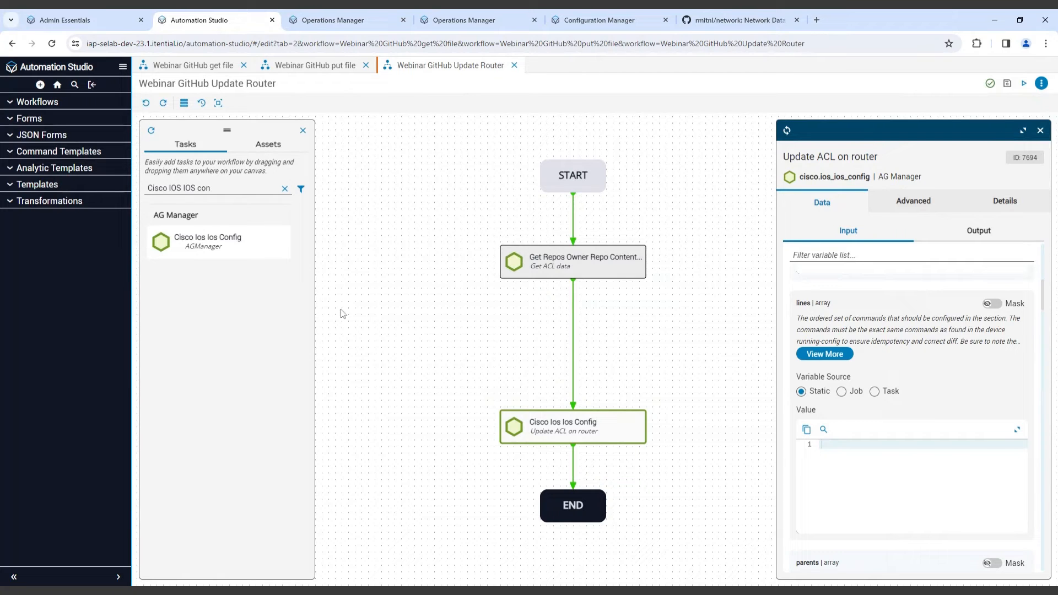
# Step: Create a new transformation named Webinar GitHub Make ACL
pyautogui.click(39, 85)
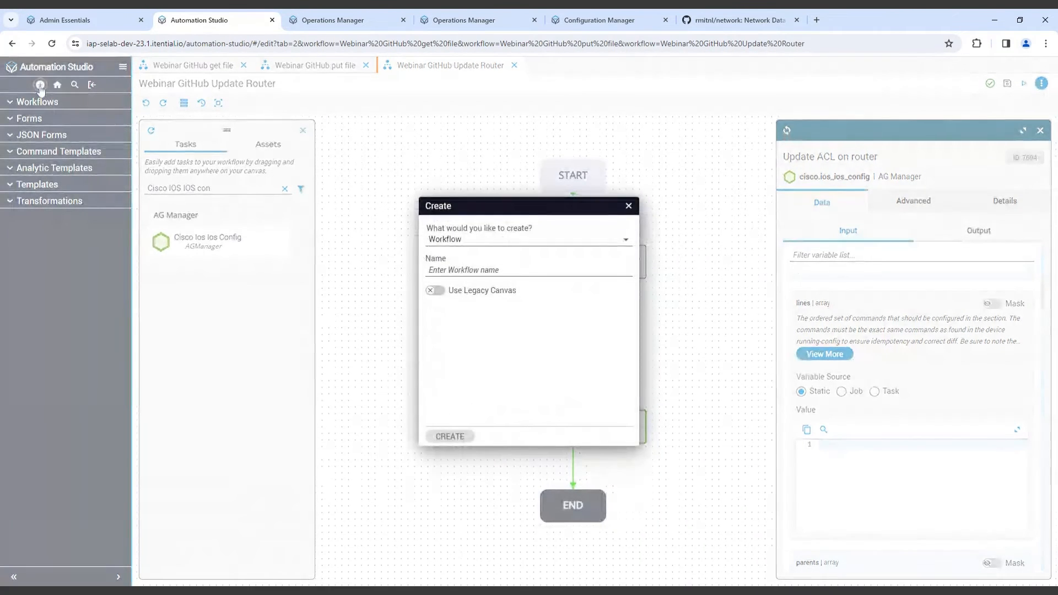
pyautogui.click(466, 243)
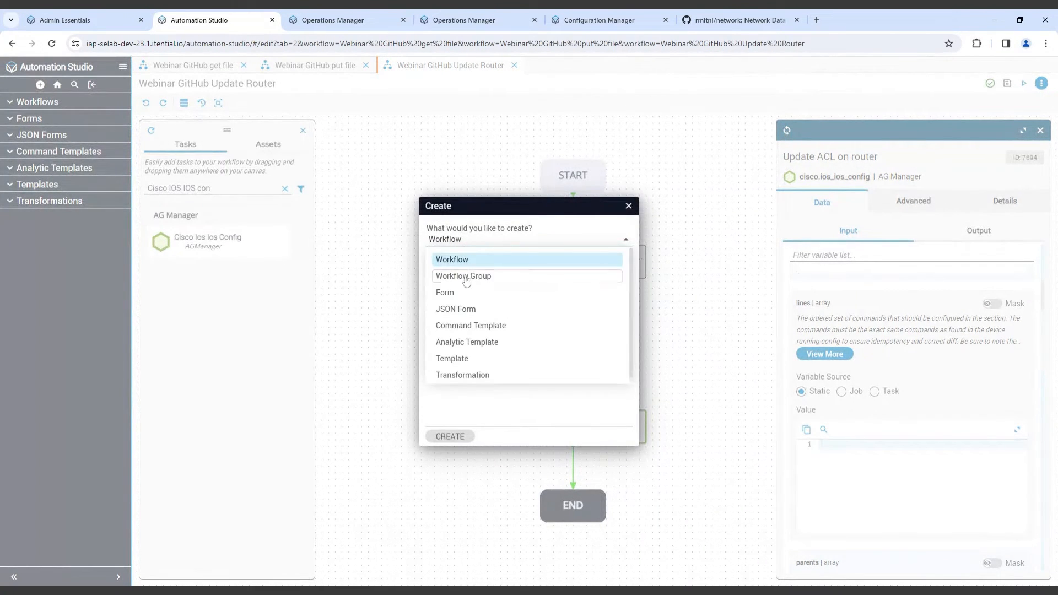
pyautogui.click(468, 376)
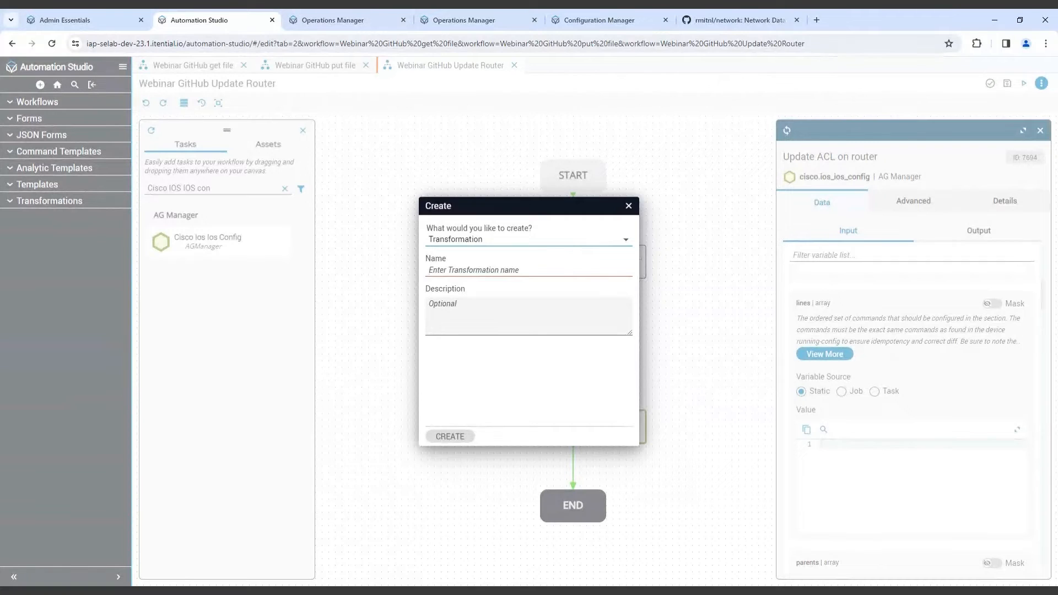
pyautogui.write('Webinar GitHu')
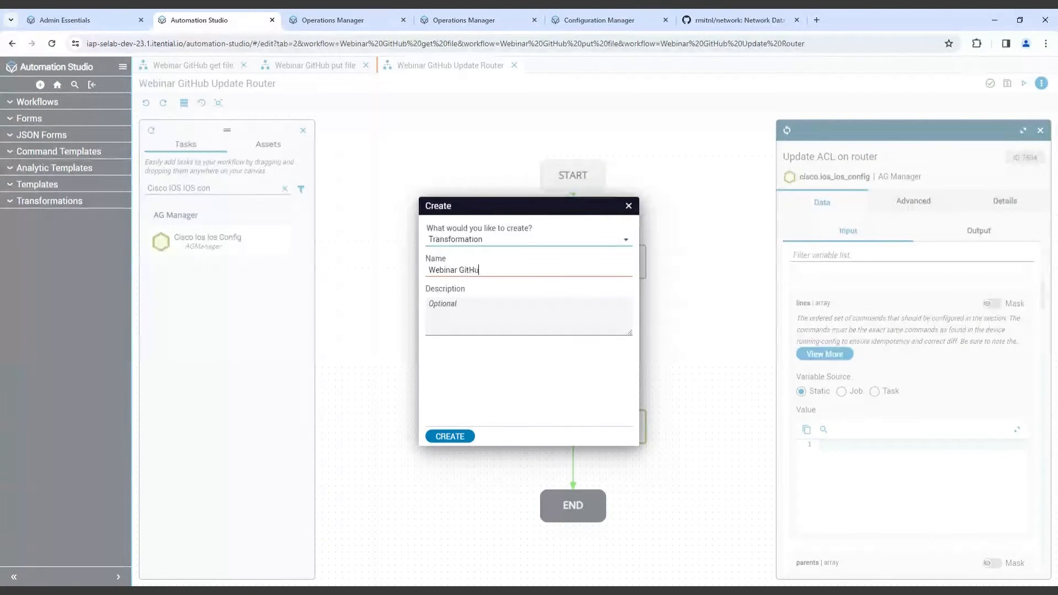
pyautogui.press('BackSpace')
pyautogui.press('BackSpace')
pyautogui.press('BackSpace')
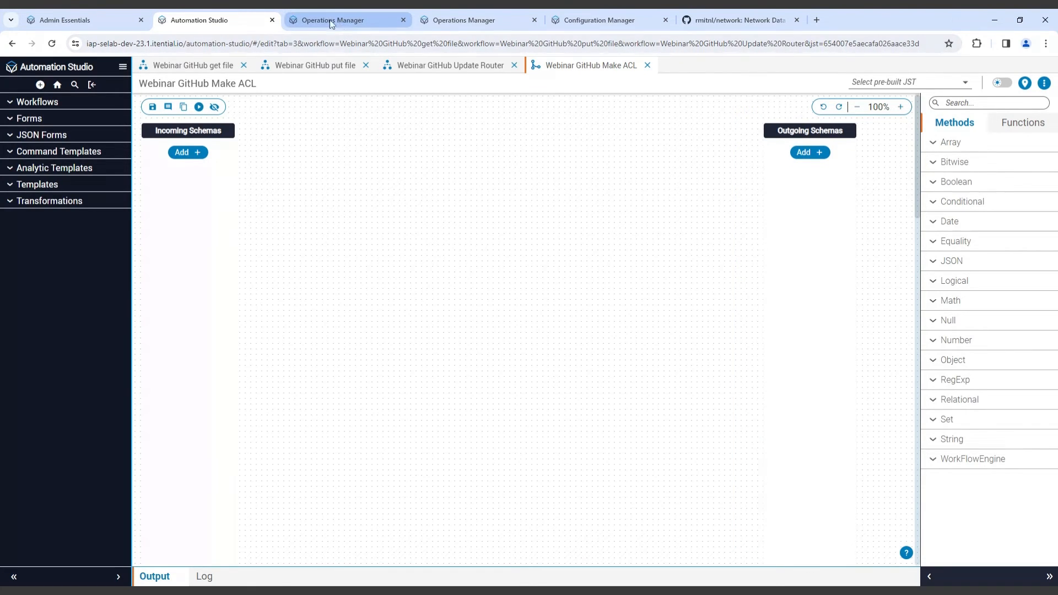
# Step: Check the data type of the lines input on the Update ACL on router task, then return to the Webinar GitHub Make ACL transformation
pyautogui.click(451, 67)
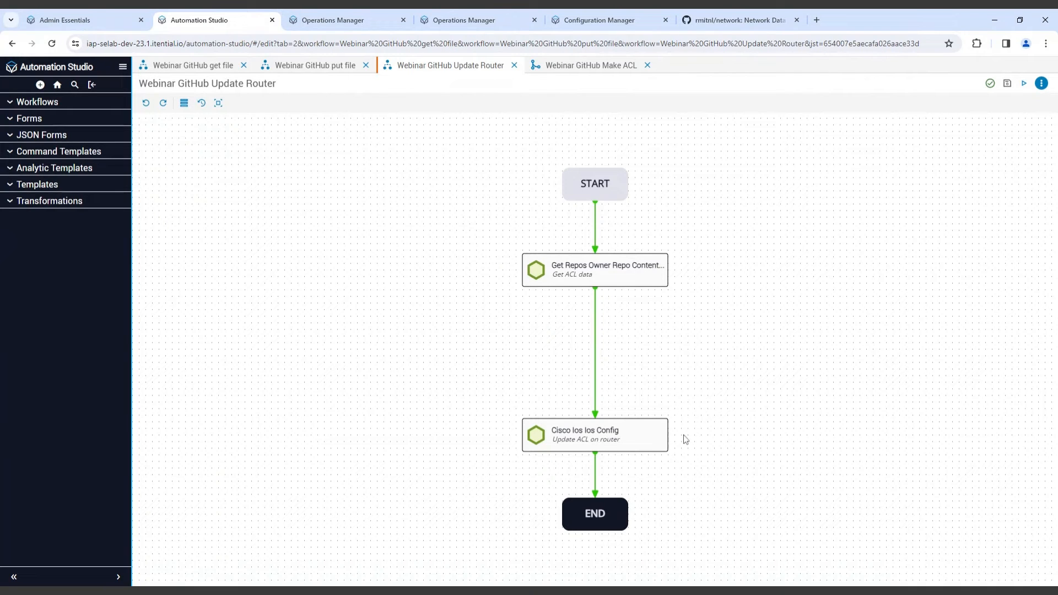
pyautogui.moveTo(651, 442)
pyautogui.doubleClick(637, 445)
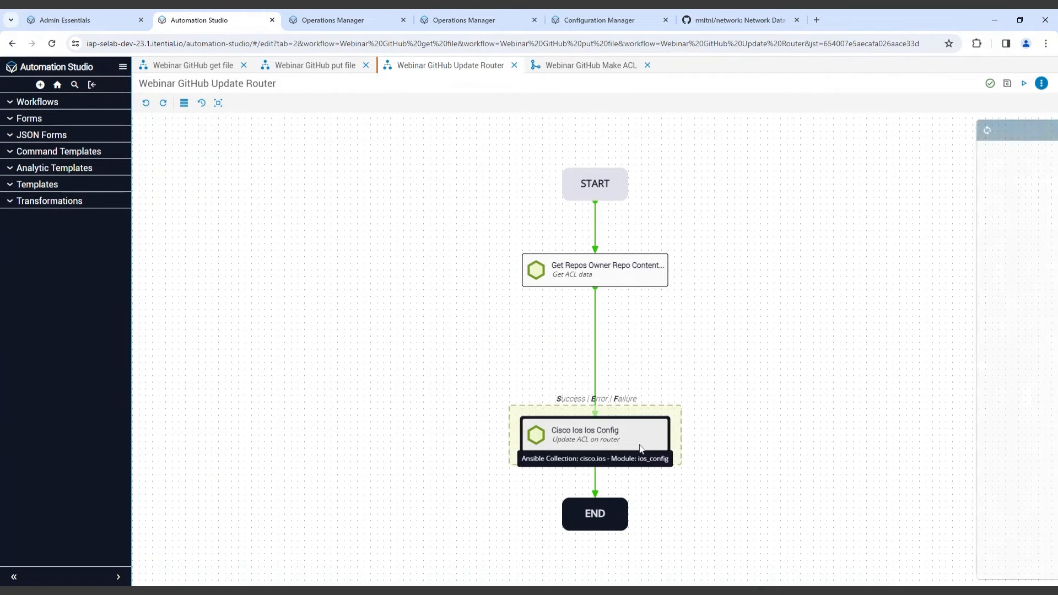
pyautogui.scroll(-1, 851, 364)
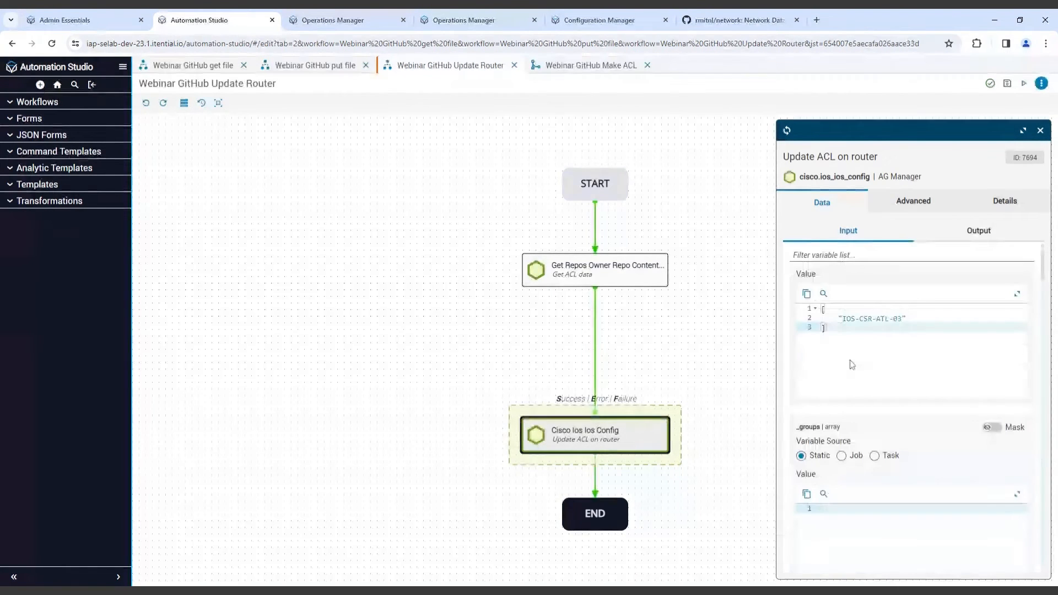
pyautogui.scroll(-4, 852, 364)
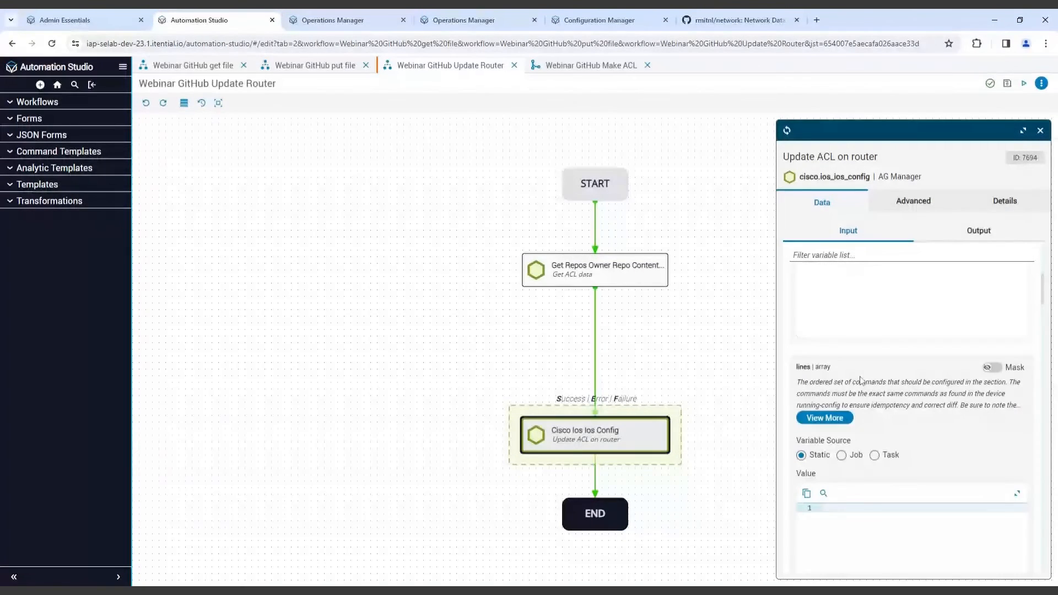
pyautogui.doubleClick(822, 357)
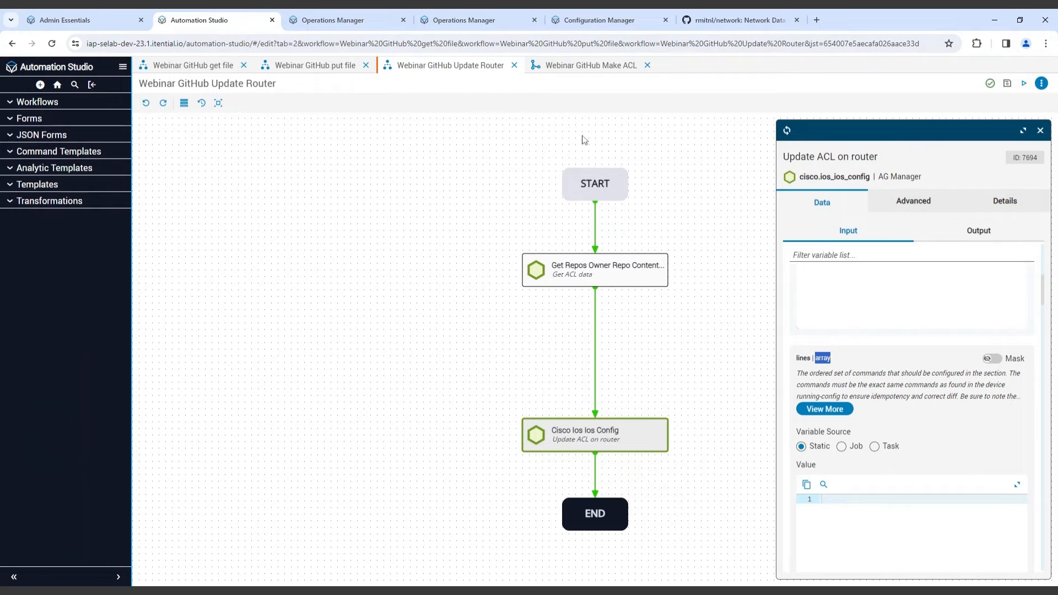
pyautogui.click(576, 71)
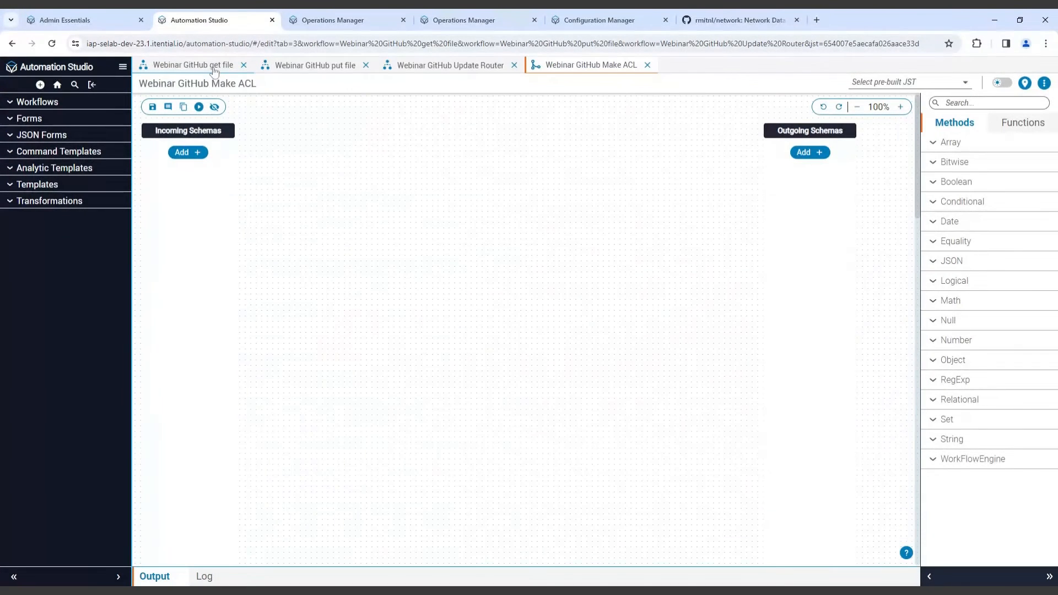
# Step: Copy the outgoing result object of the Get ACL data task from the Operations Manager job and switch back to Automation Studio
pyautogui.click(472, 20)
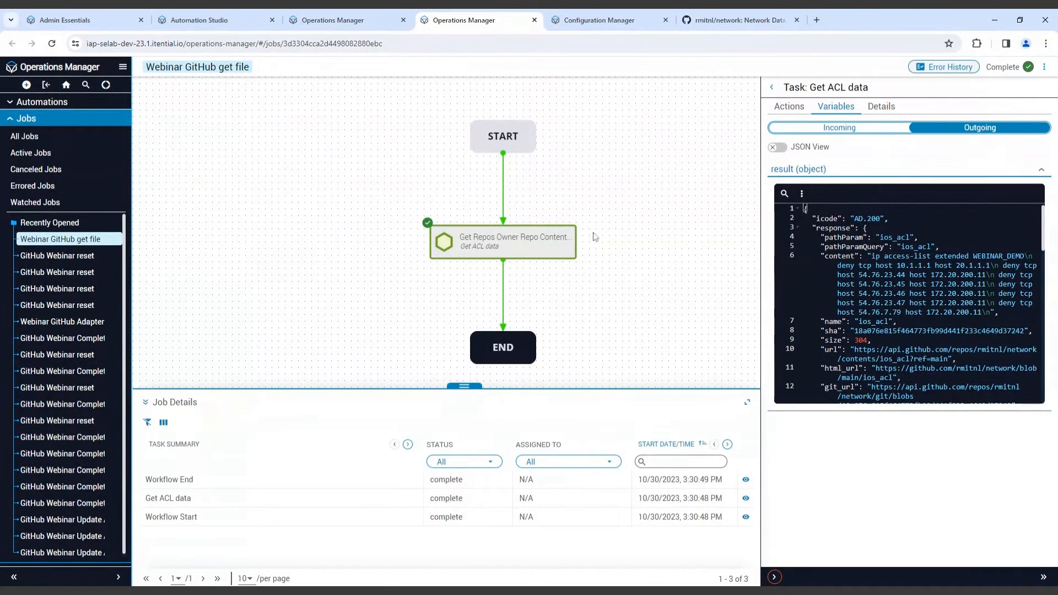
pyautogui.click(496, 247)
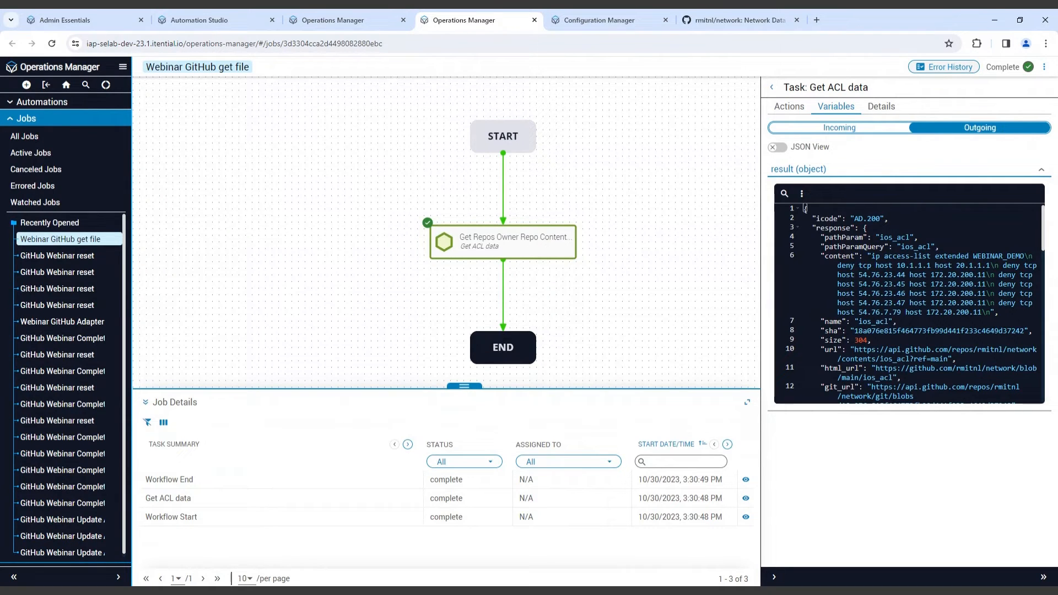
pyautogui.click(801, 195)
pyautogui.click(833, 220)
pyautogui.click(213, 23)
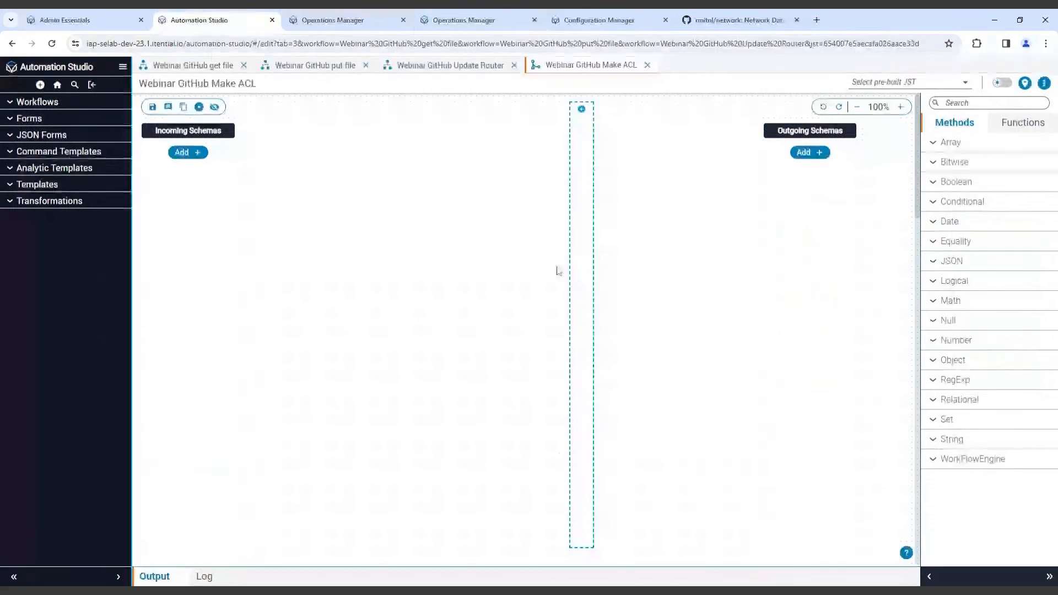
# Step: Start an incoming schema in the transformation, paste the copied result as example JSON, and infer the schema from it
pyautogui.click(193, 155)
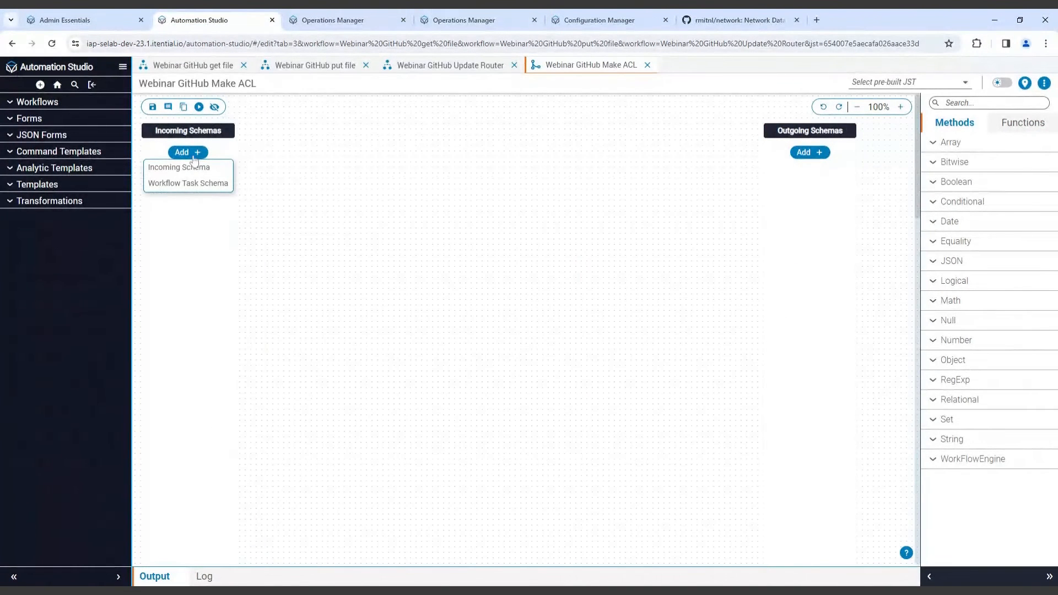
pyautogui.click(190, 168)
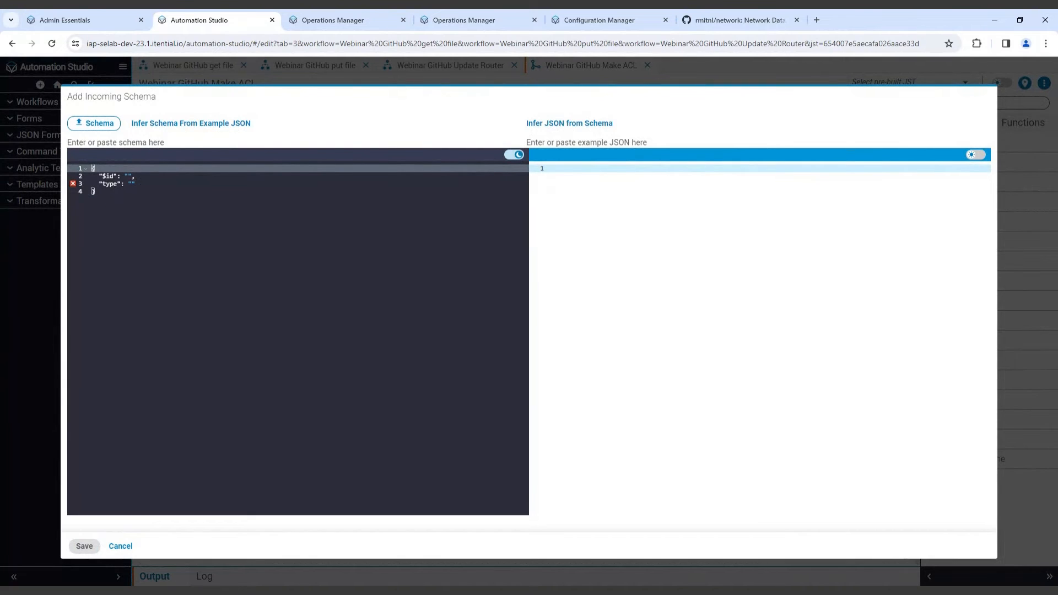
pyautogui.hotkey('ctrl', 'v')
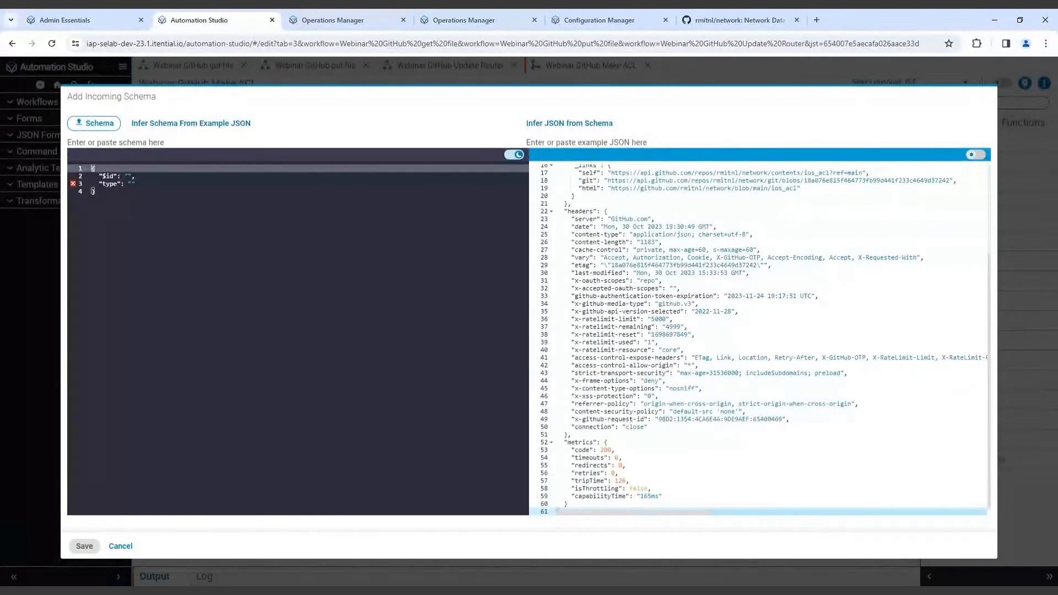
pyautogui.scroll(3, 758, 338)
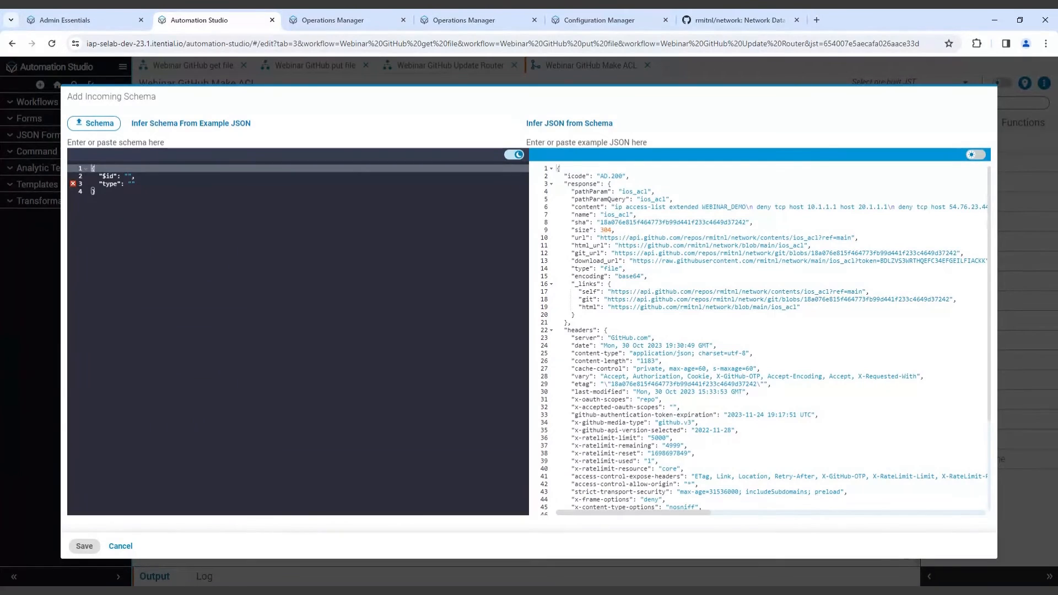
pyautogui.click(216, 128)
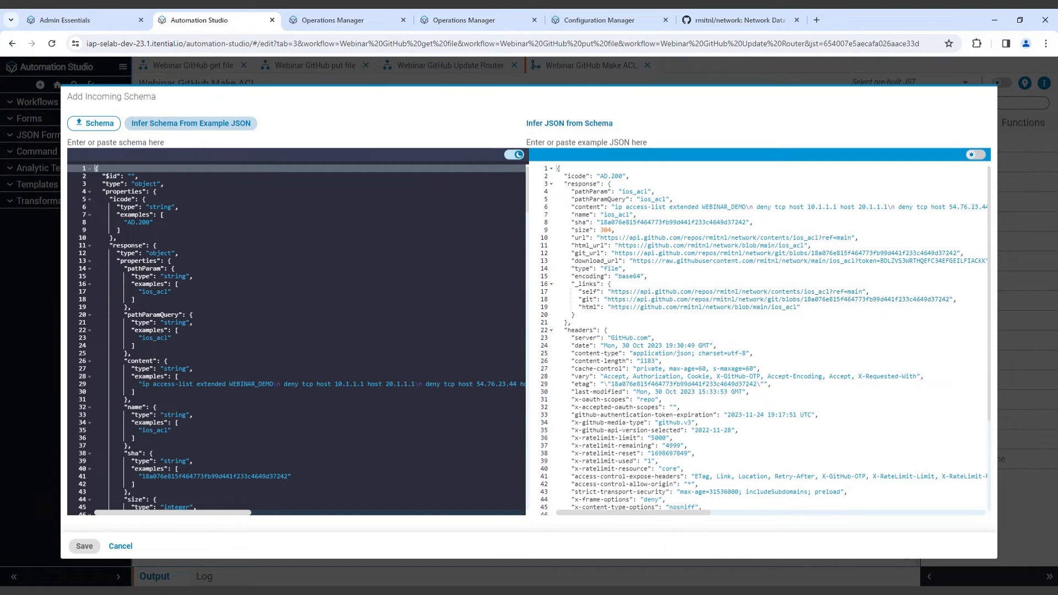
# Step: Set the incoming schema's $id to fromGitHubFile and save the schema
pyautogui.click(132, 176)
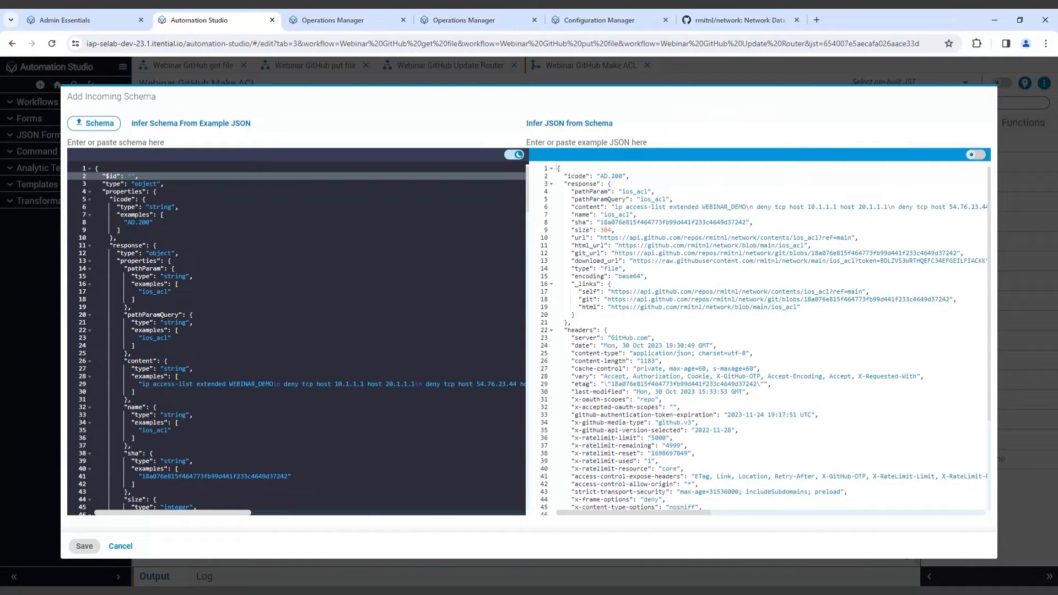
pyautogui.write('fromGit')
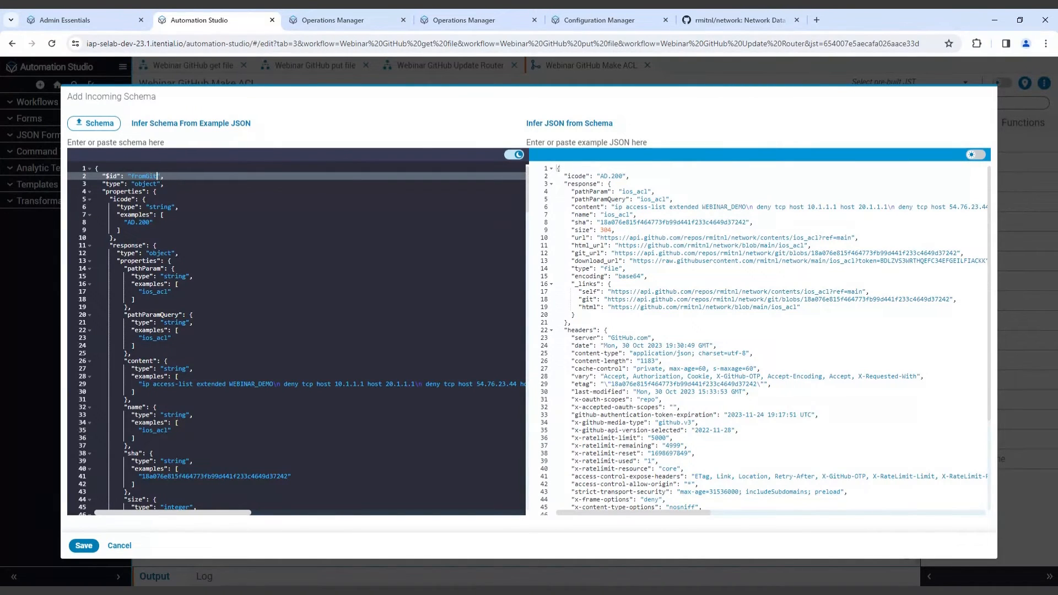
pyautogui.write('HubFile')
pyautogui.click(80, 546)
pyautogui.click(253, 152)
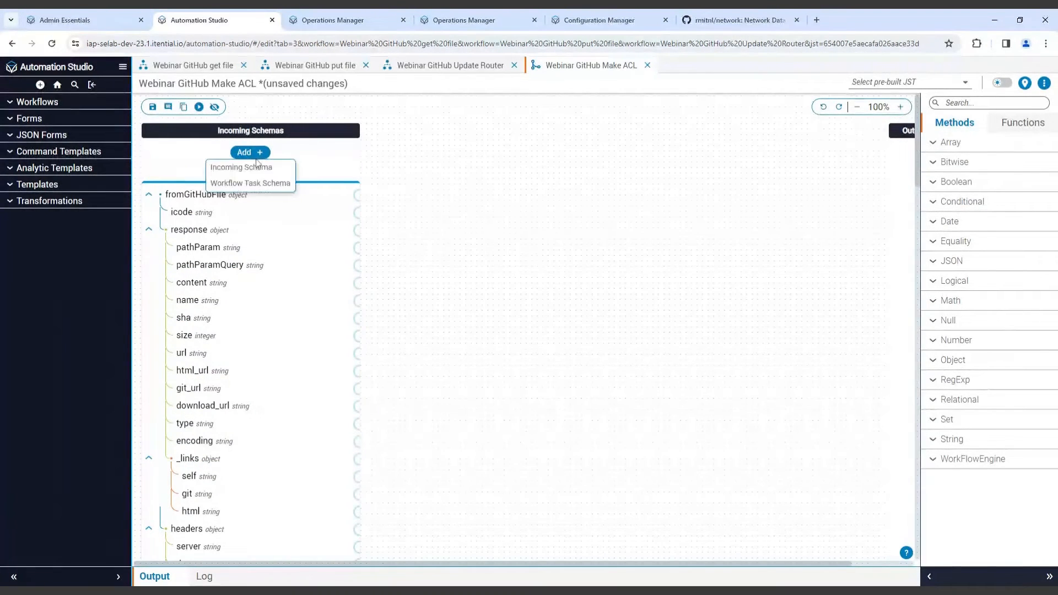
pyautogui.click(284, 167)
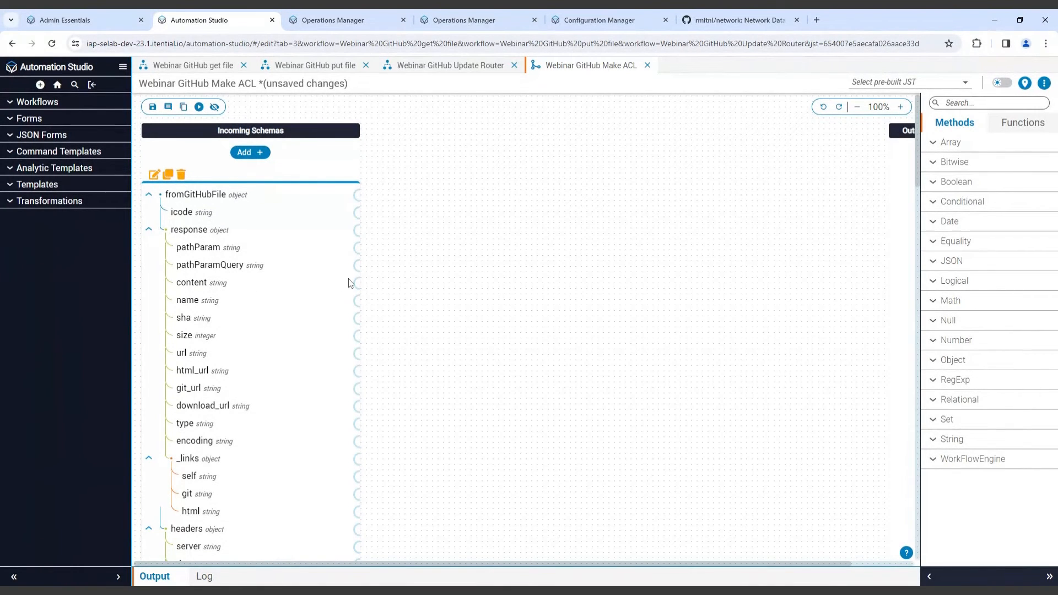
# Step: Add an outgoing schema with $id aclData and type array, and save it
pyautogui.moveTo(499, 563); pyautogui.dragTo(568, 557)
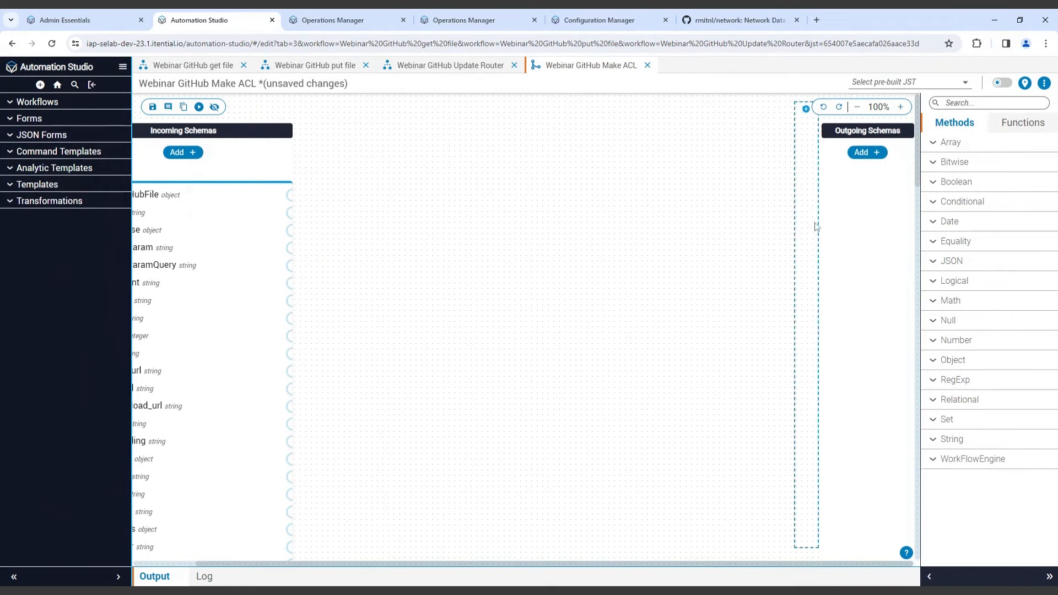
pyautogui.click(868, 153)
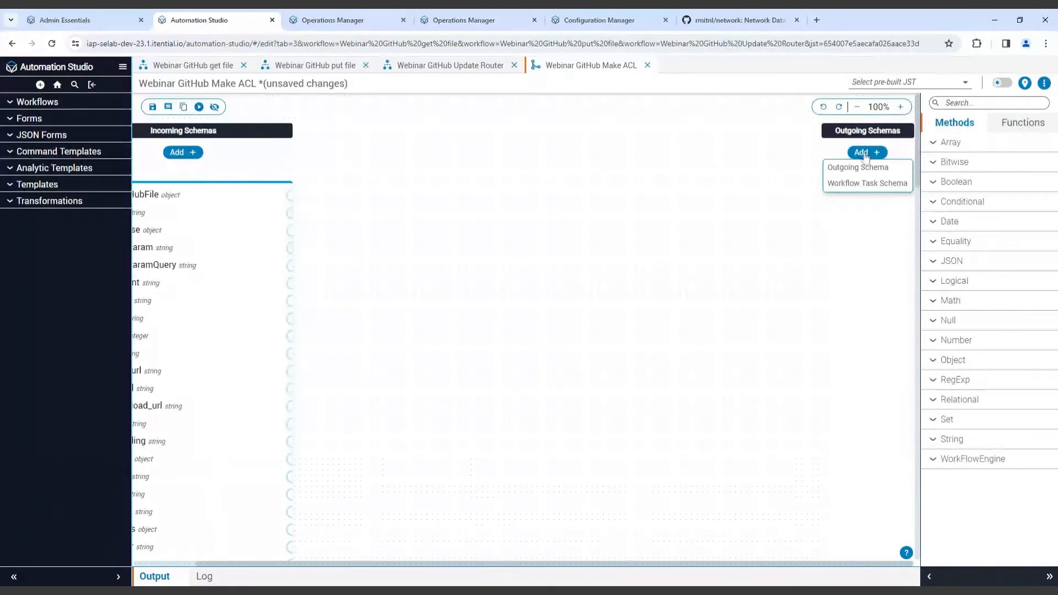
pyautogui.click(861, 171)
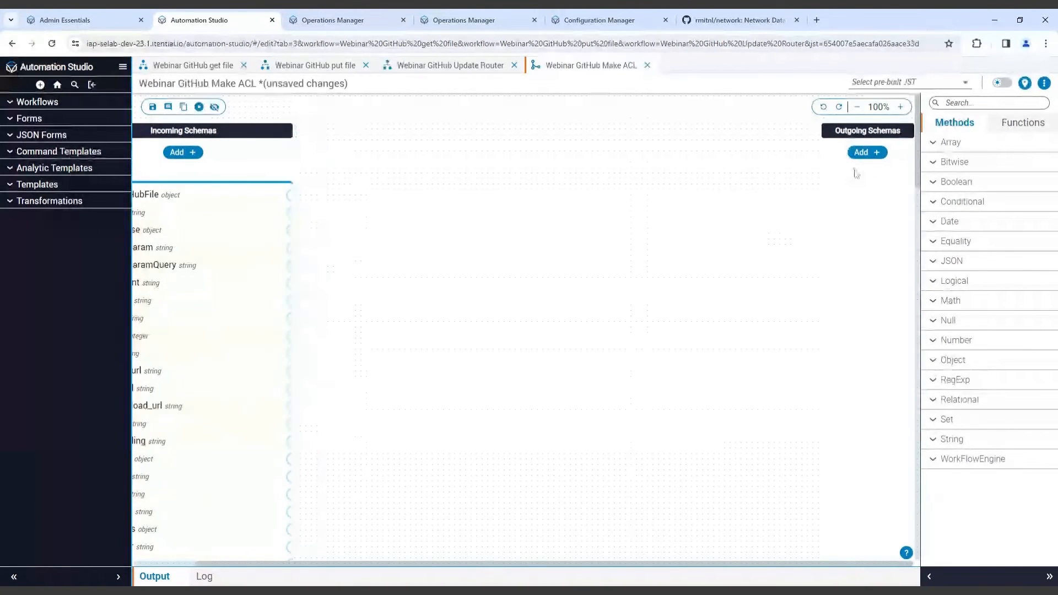
pyautogui.click(860, 153)
pyautogui.click(859, 170)
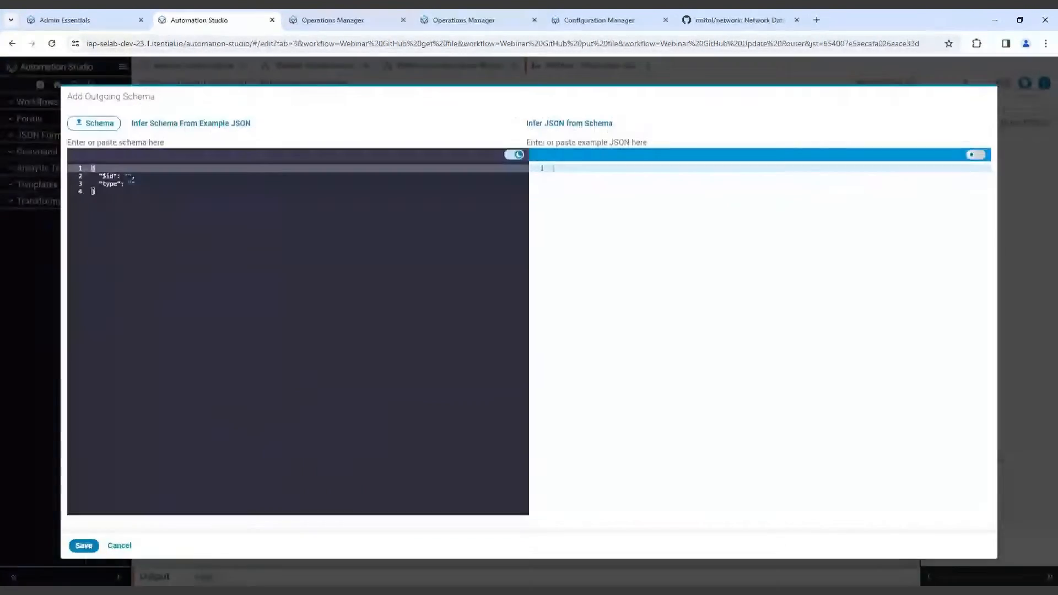
pyautogui.click(129, 176)
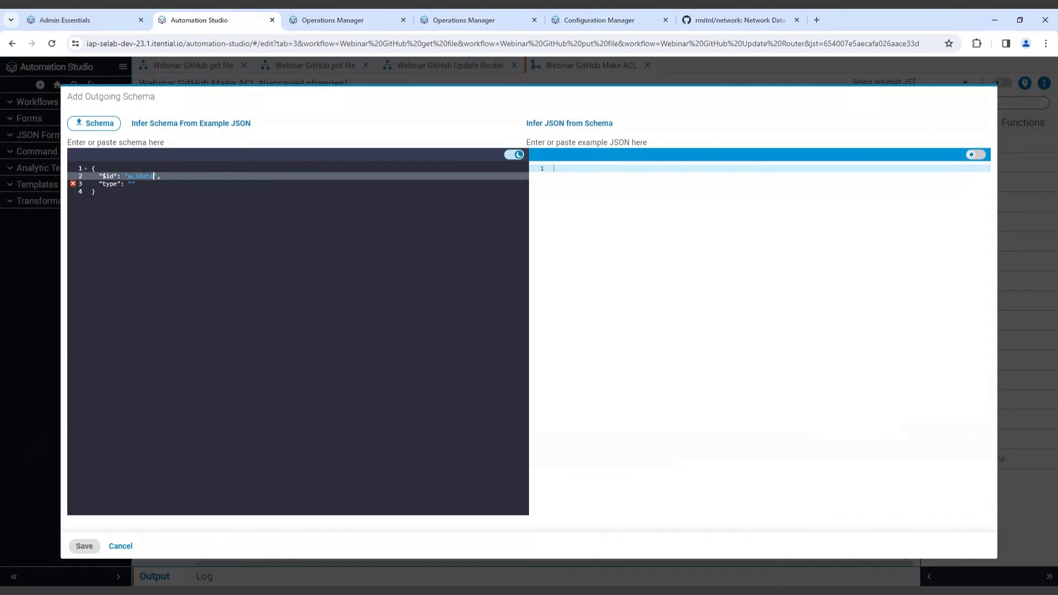
pyautogui.click(132, 184)
pyautogui.write('array')
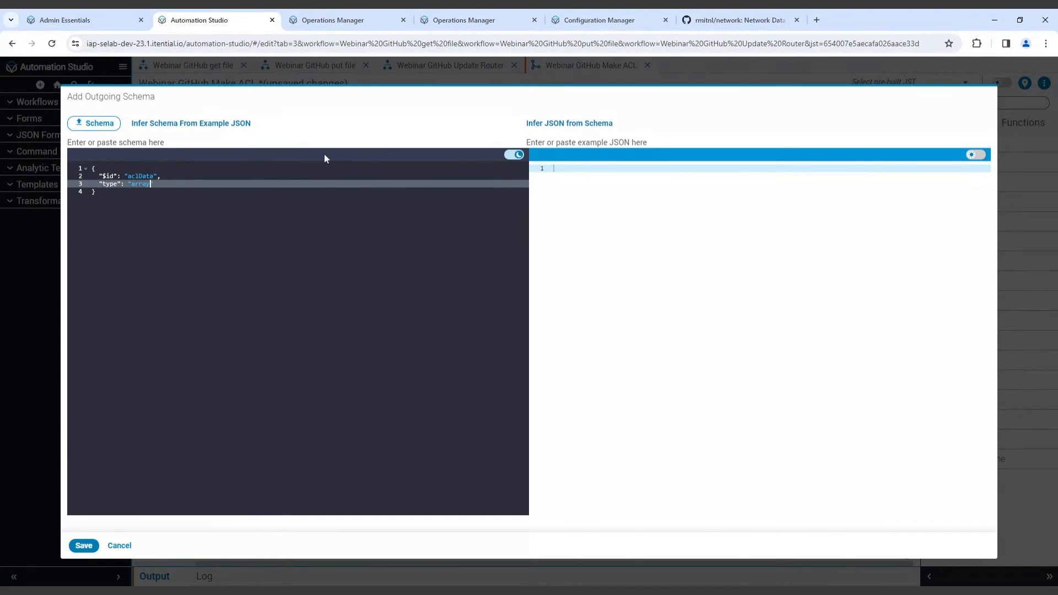
pyautogui.click(84, 546)
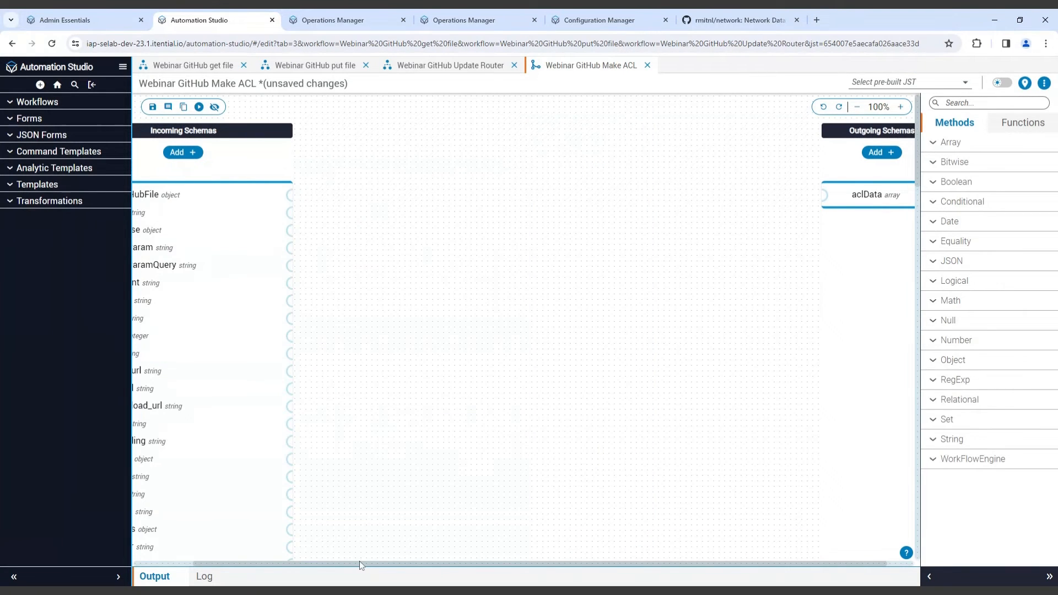
# Step: Examine the content value in the Get ACL data job result in Operations Manager, then return to the transformation in Automation Studio
pyautogui.moveTo(301, 564); pyautogui.dragTo(263, 563)
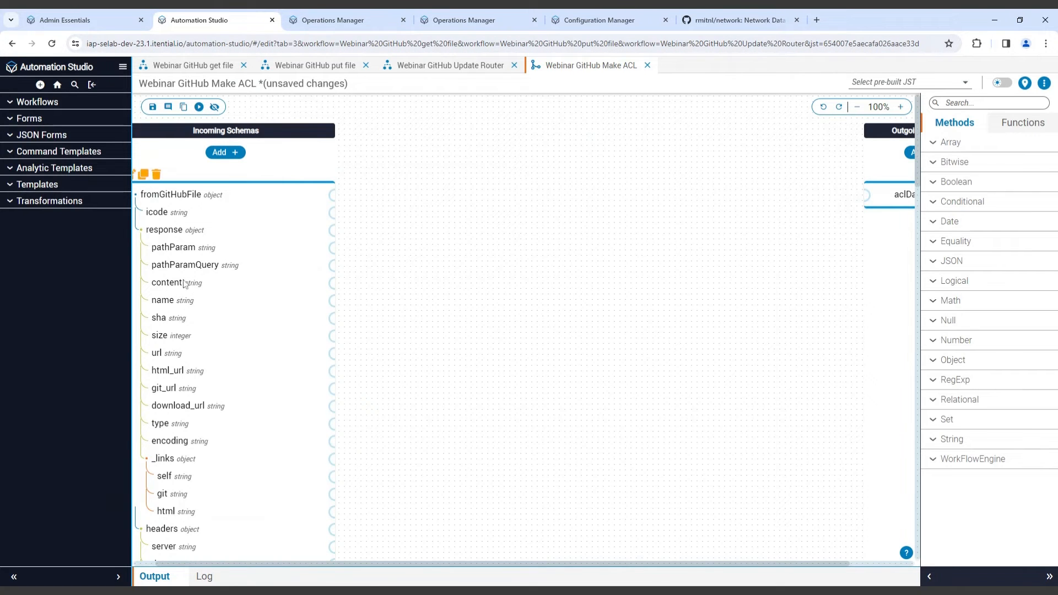
pyautogui.click(451, 21)
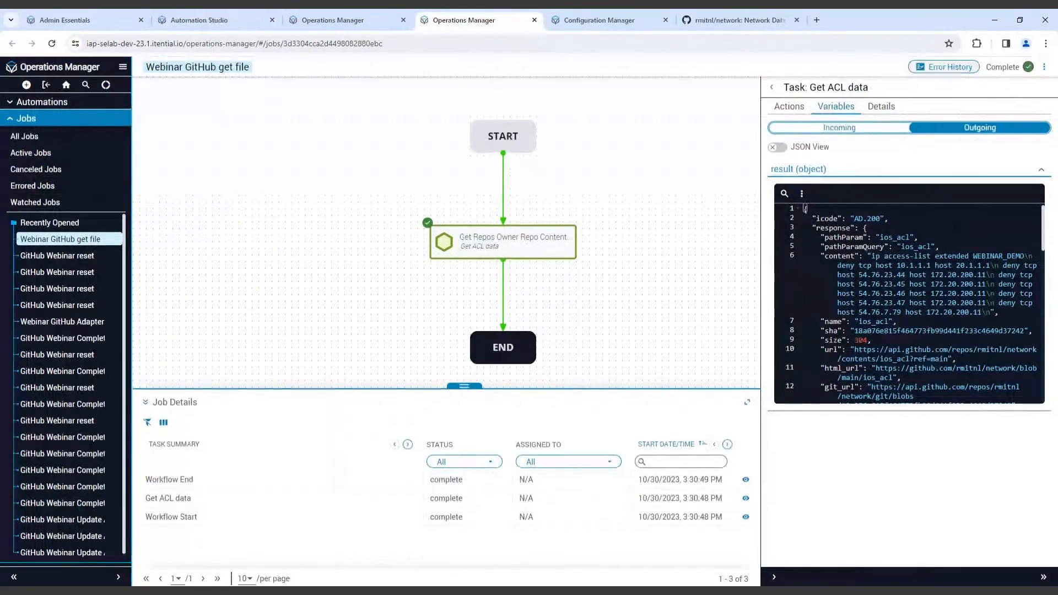
pyautogui.moveTo(869, 256); pyautogui.dragTo(897, 320)
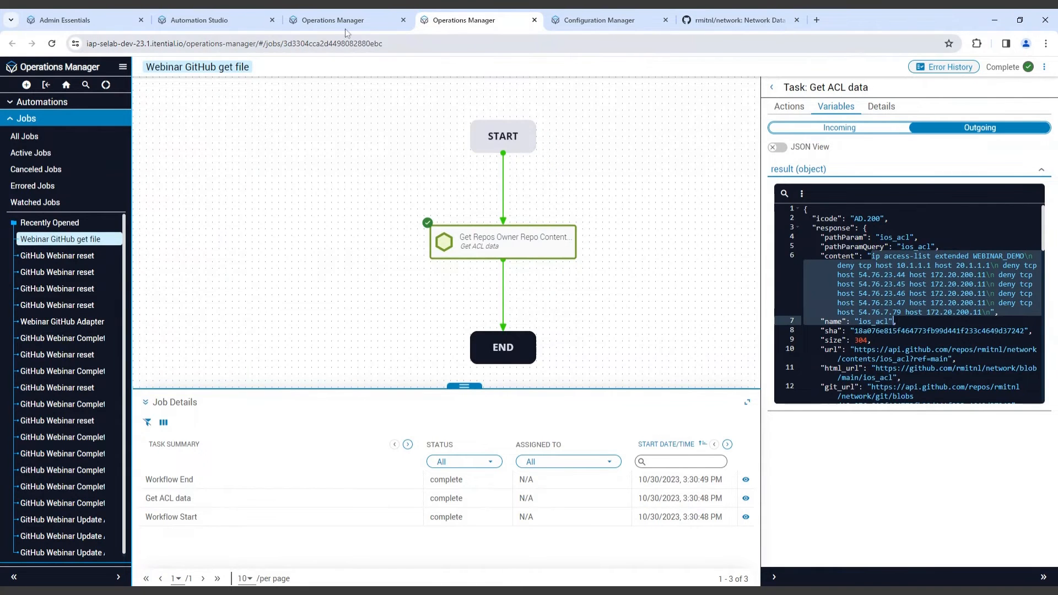
pyautogui.click(215, 22)
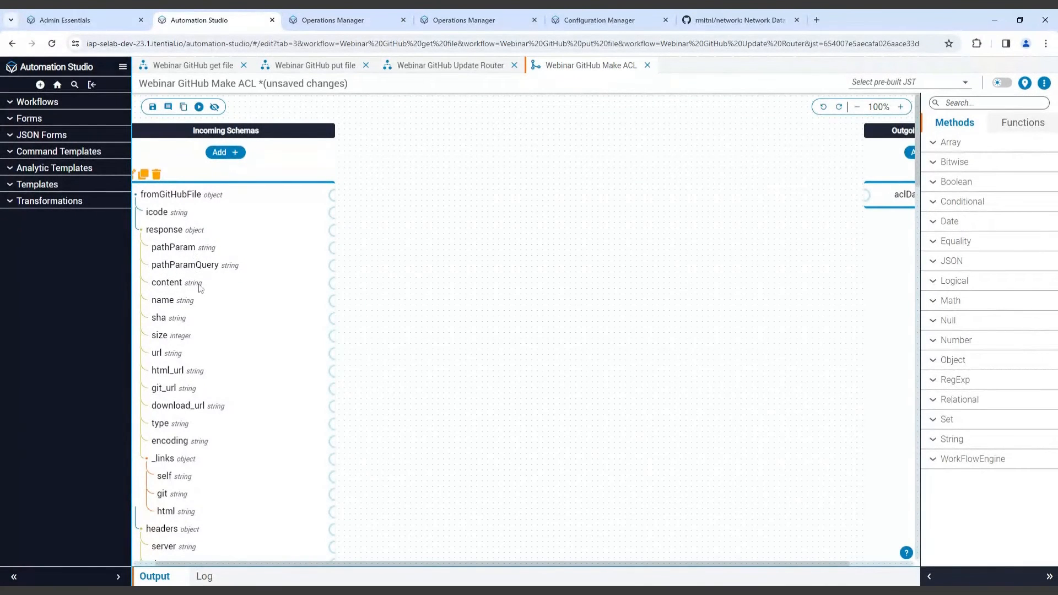
# Step: Try to connect a string field of the fromGitHubFile response directly to the outgoing aclData array
pyautogui.moveTo(645, 564); pyautogui.dragTo(706, 561)
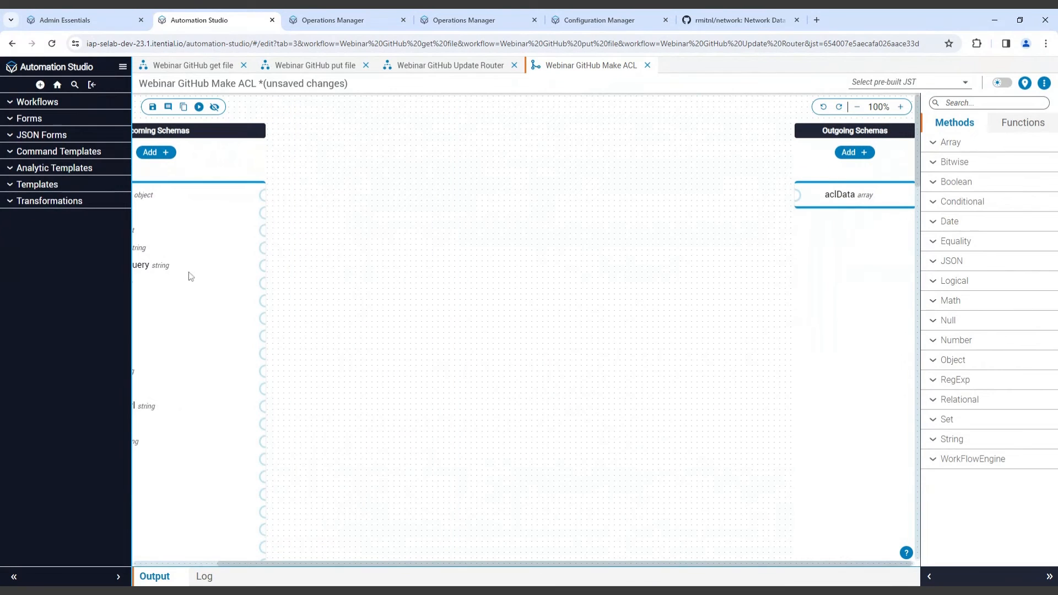
pyautogui.moveTo(264, 267); pyautogui.dragTo(796, 195)
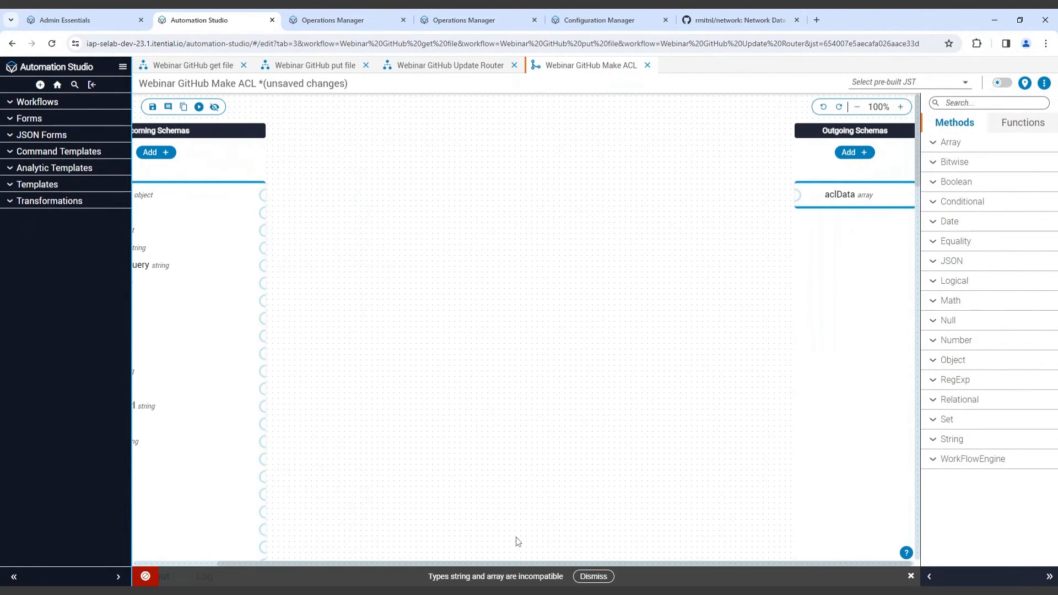
pyautogui.moveTo(499, 562); pyautogui.dragTo(413, 563)
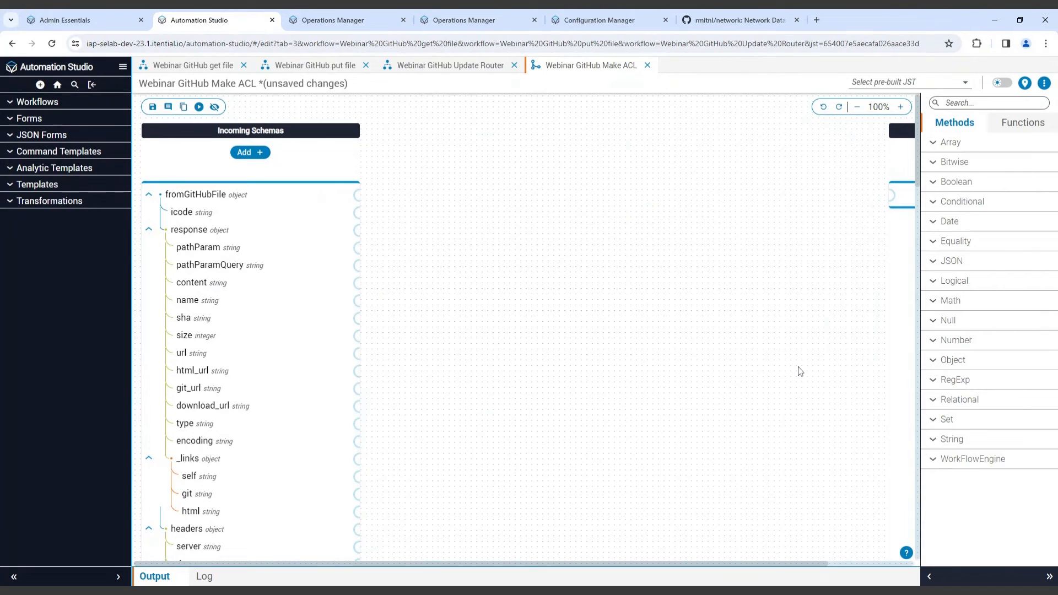
# Step: Add the String method split to the transformation canvas between the incoming and outgoing schemas
pyautogui.moveTo(806, 564); pyautogui.dragTo(881, 564)
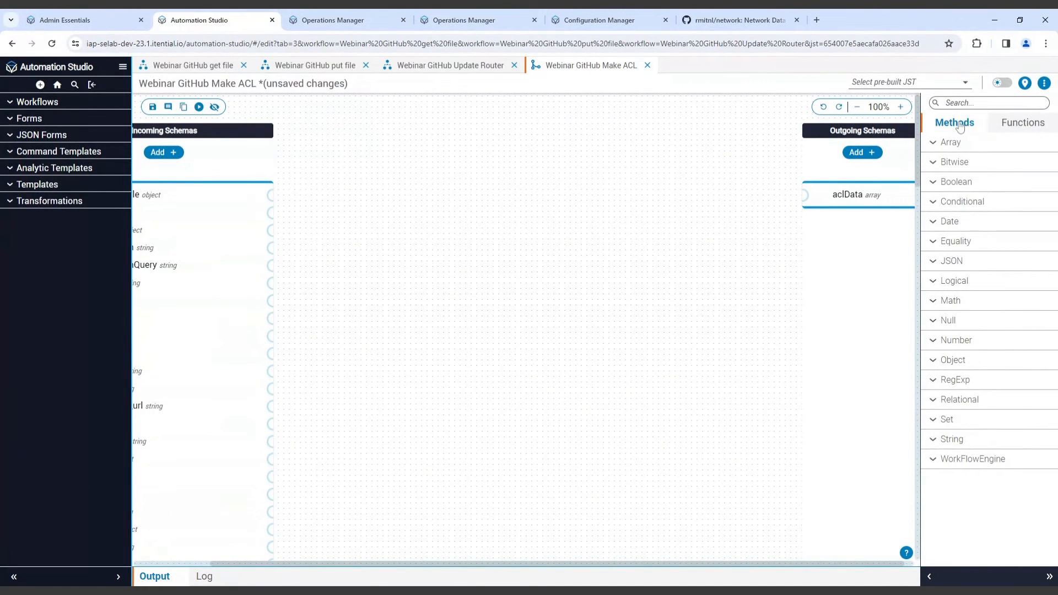
pyautogui.click(937, 442)
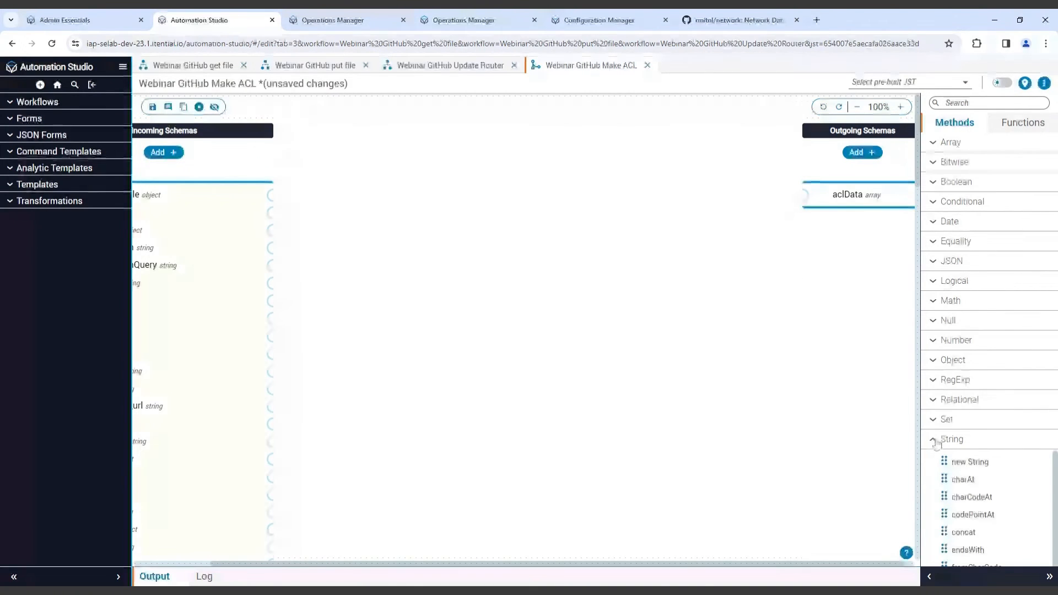
pyautogui.scroll(-2, 1024, 455)
pyautogui.scroll(2, 1026, 468)
pyautogui.scroll(-1, 1019, 529)
pyautogui.scroll(-5, 1019, 535)
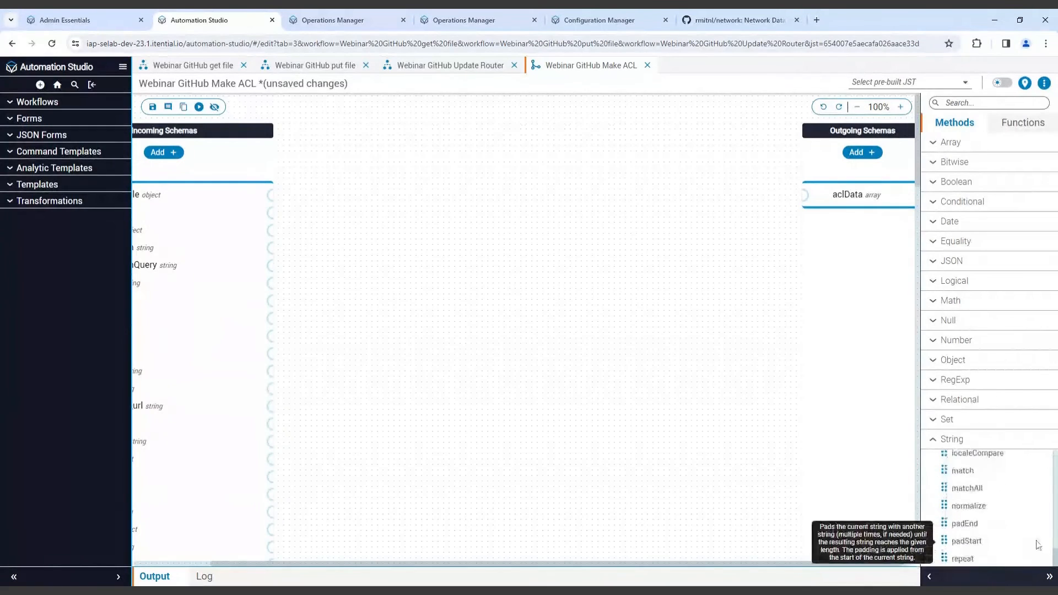
pyautogui.scroll(-3, 1030, 535)
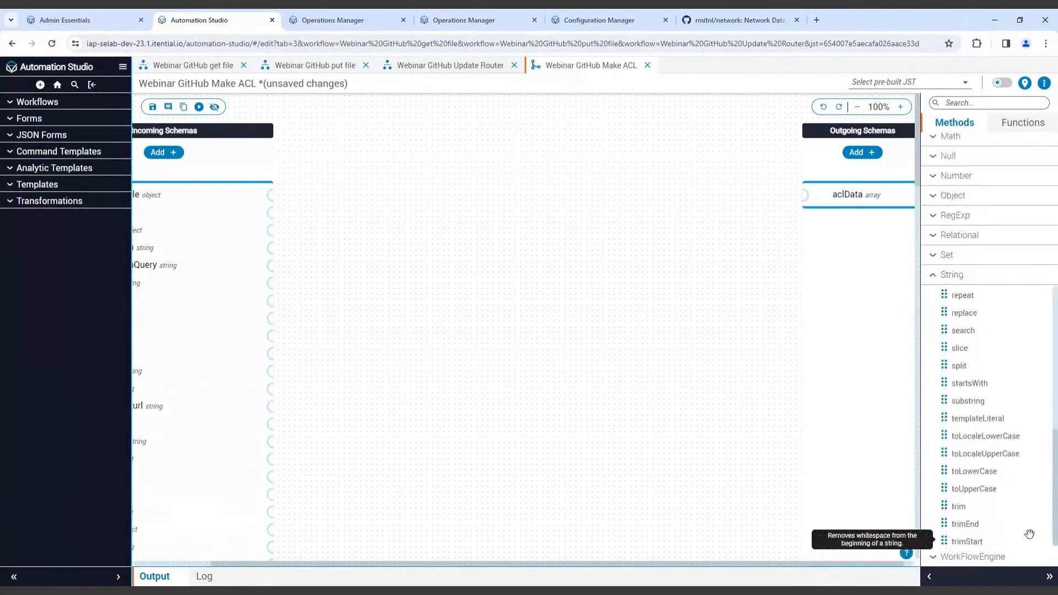
pyautogui.scroll(1, 1028, 514)
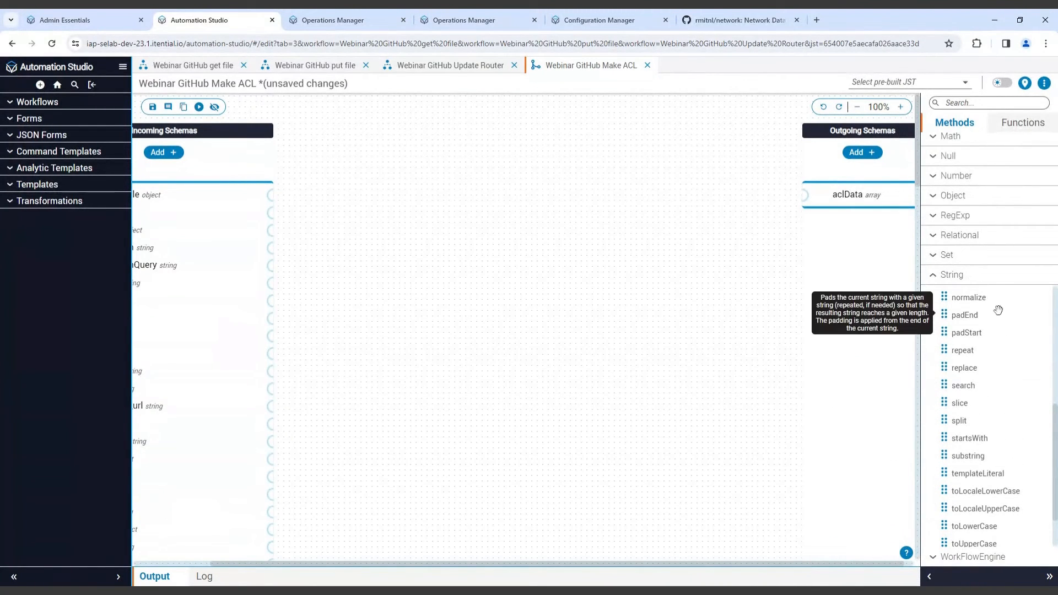
pyautogui.moveTo(967, 317)
pyautogui.moveTo(960, 338)
pyautogui.moveTo(957, 404)
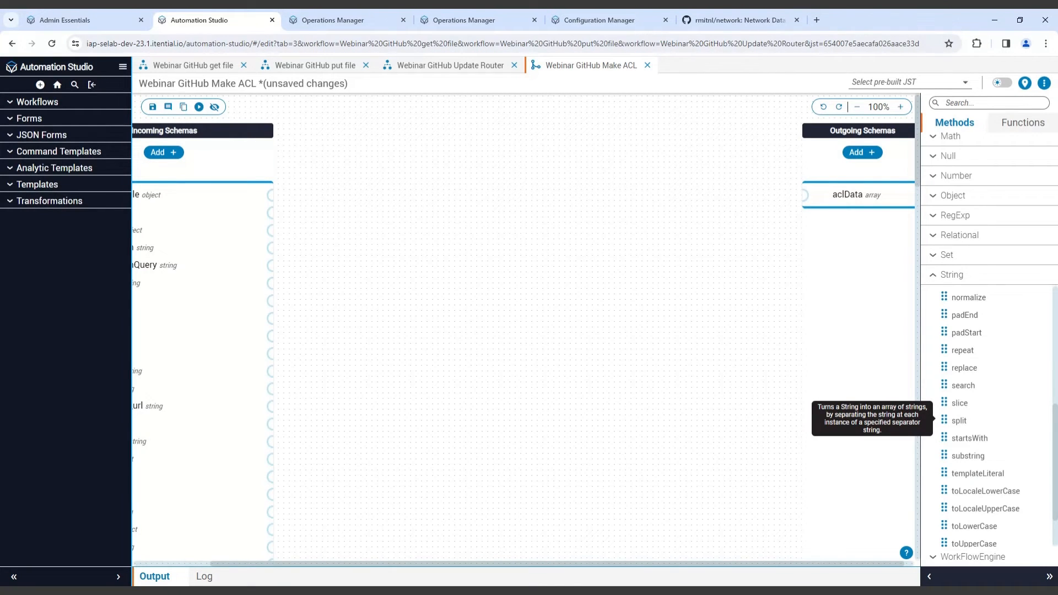
pyautogui.moveTo(957, 417); pyautogui.dragTo(702, 192)
pyautogui.moveTo(957, 415); pyautogui.dragTo(536, 337)
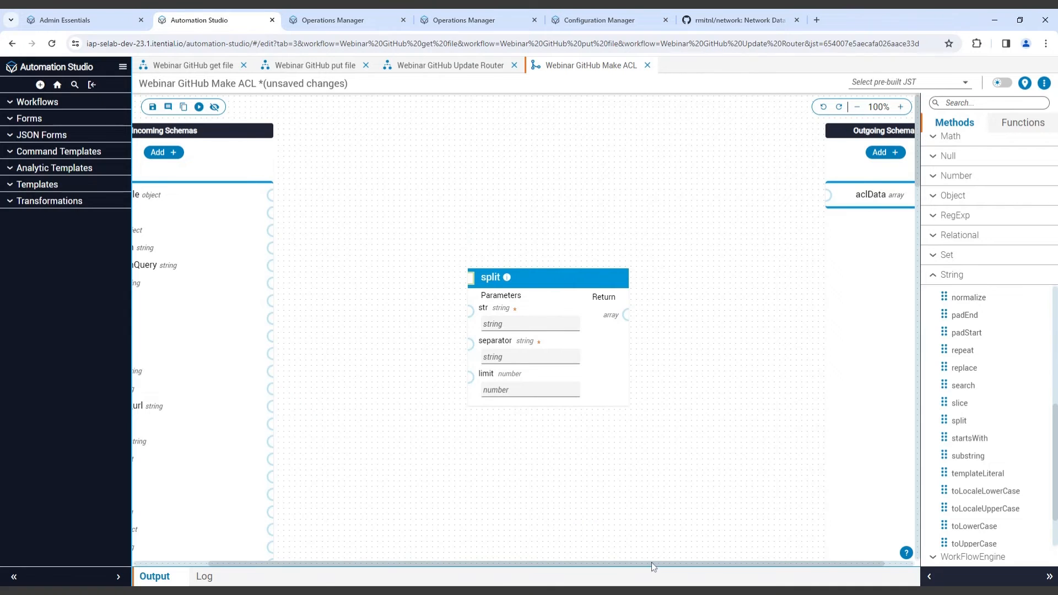
# Step: Connect the fromGitHubFile response content field to split's str parameter and set the separator to \n
pyautogui.moveTo(653, 562); pyautogui.dragTo(572, 567)
pyautogui.moveTo(594, 278)
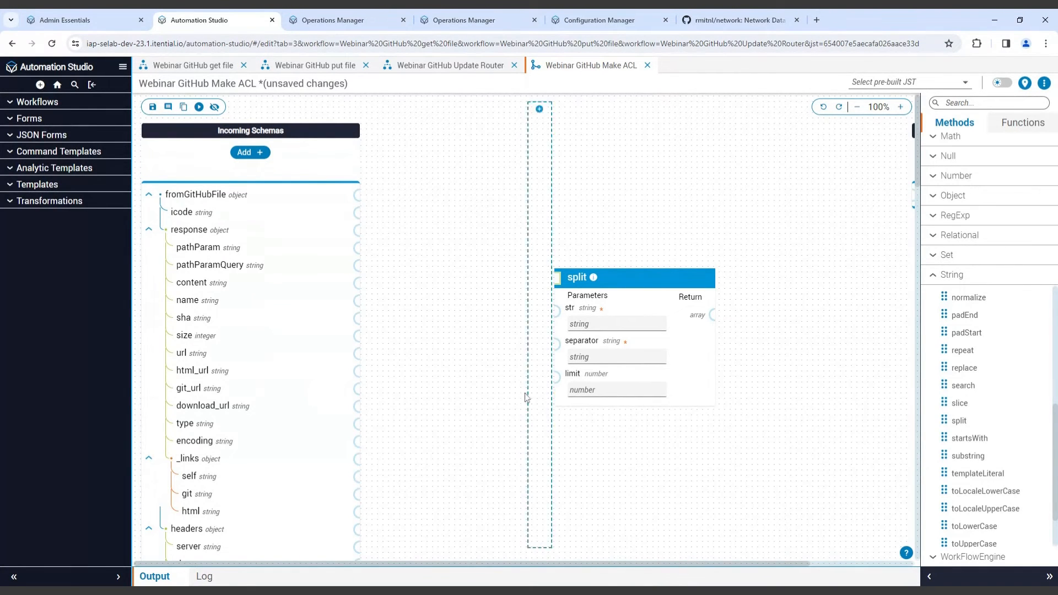
pyautogui.moveTo(357, 287); pyautogui.dragTo(560, 315)
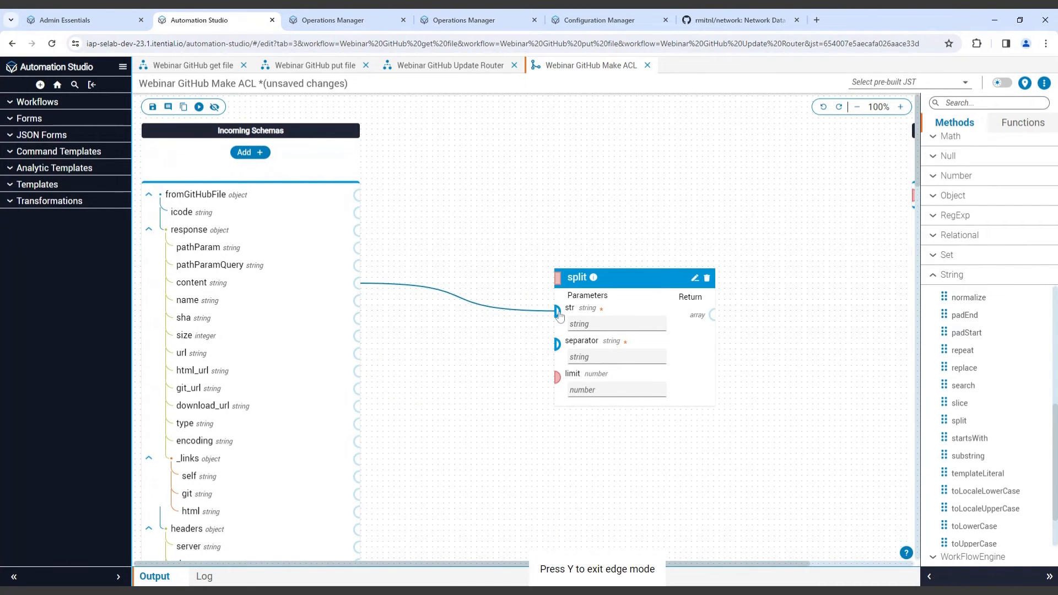
pyautogui.click(558, 312)
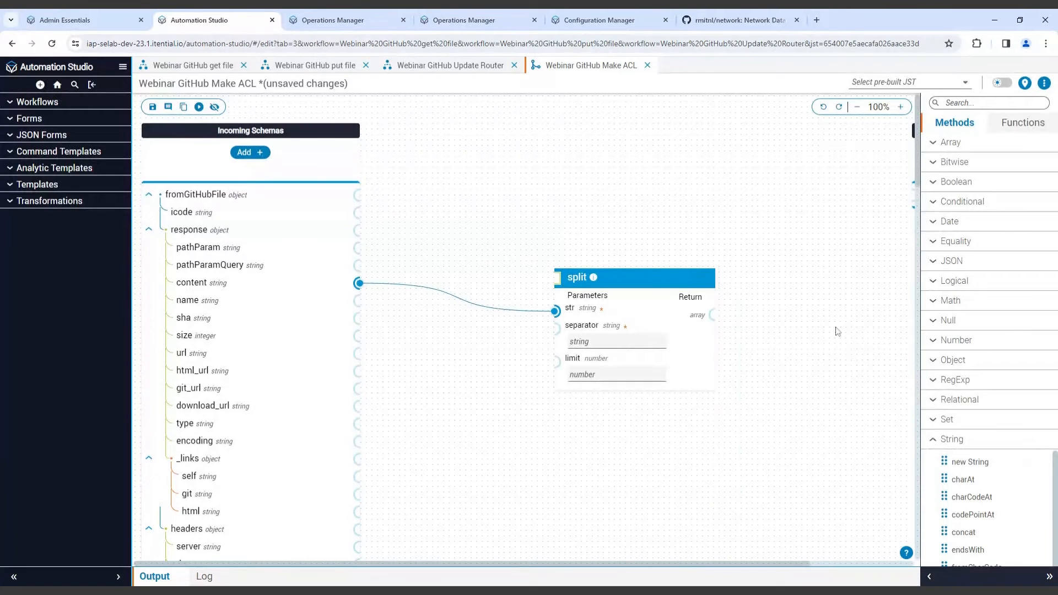
pyautogui.write('\\n')
# Step: Connect split's returned array to the outgoing aclData array and save the transformation
pyautogui.moveTo(794, 571); pyautogui.dragTo(888, 573)
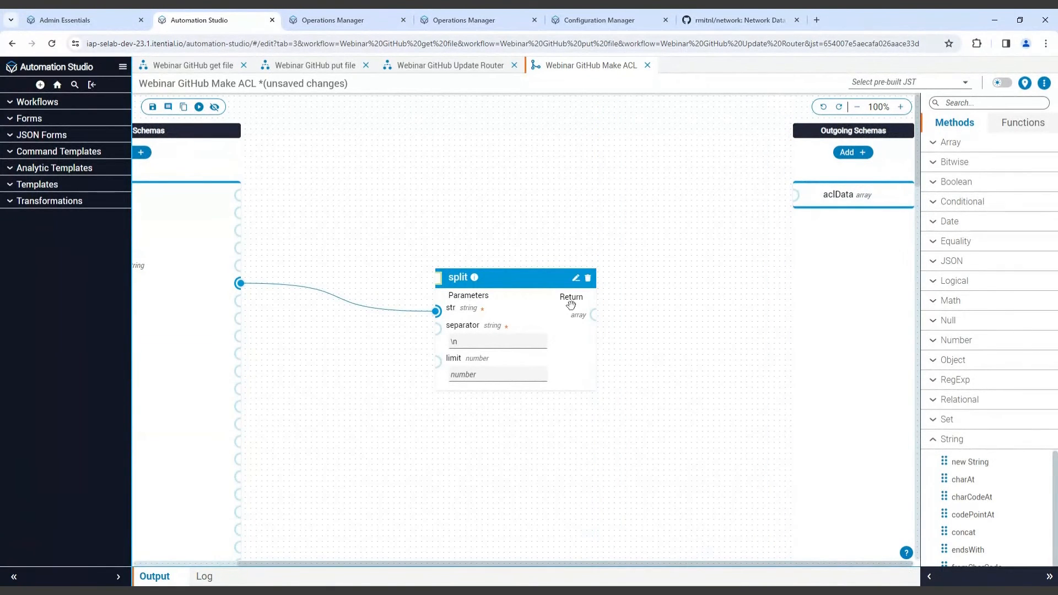
pyautogui.moveTo(592, 314); pyautogui.dragTo(794, 195)
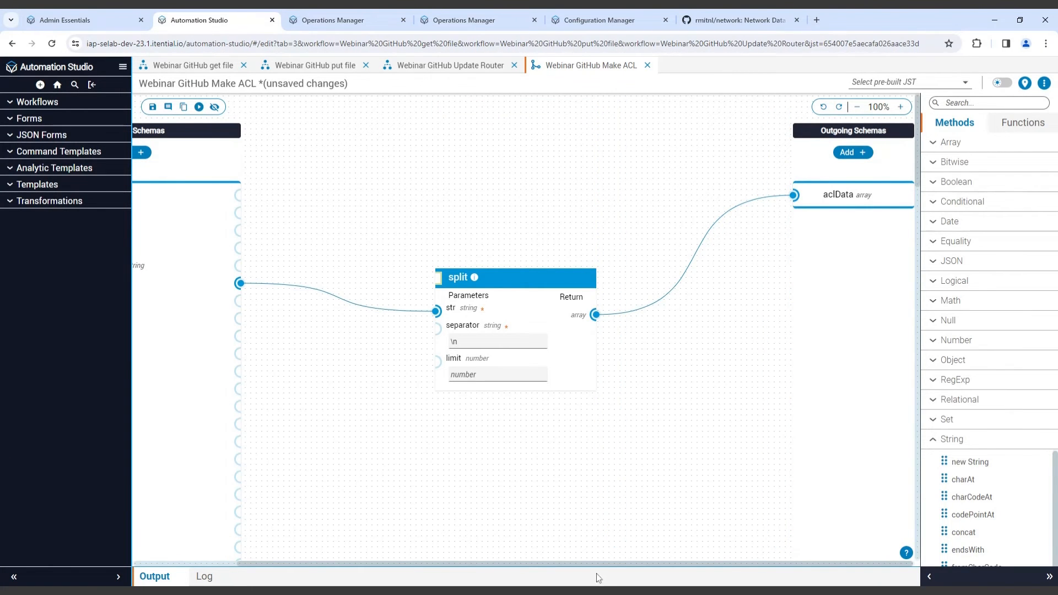
pyautogui.moveTo(582, 566); pyautogui.dragTo(485, 559)
pyautogui.scroll(5, 836, 243)
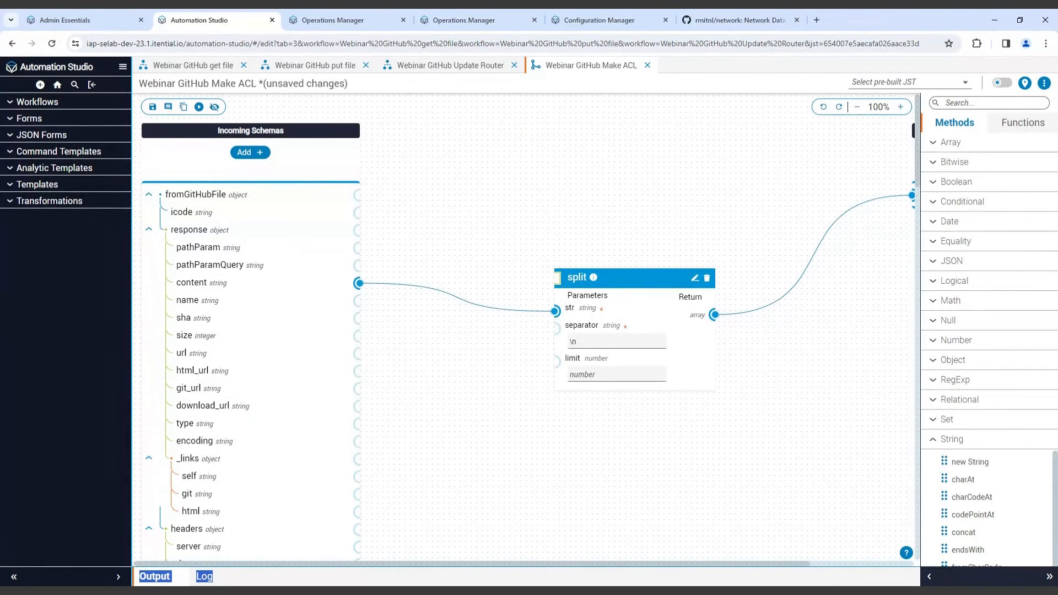
pyautogui.moveTo(685, 566); pyautogui.dragTo(813, 569)
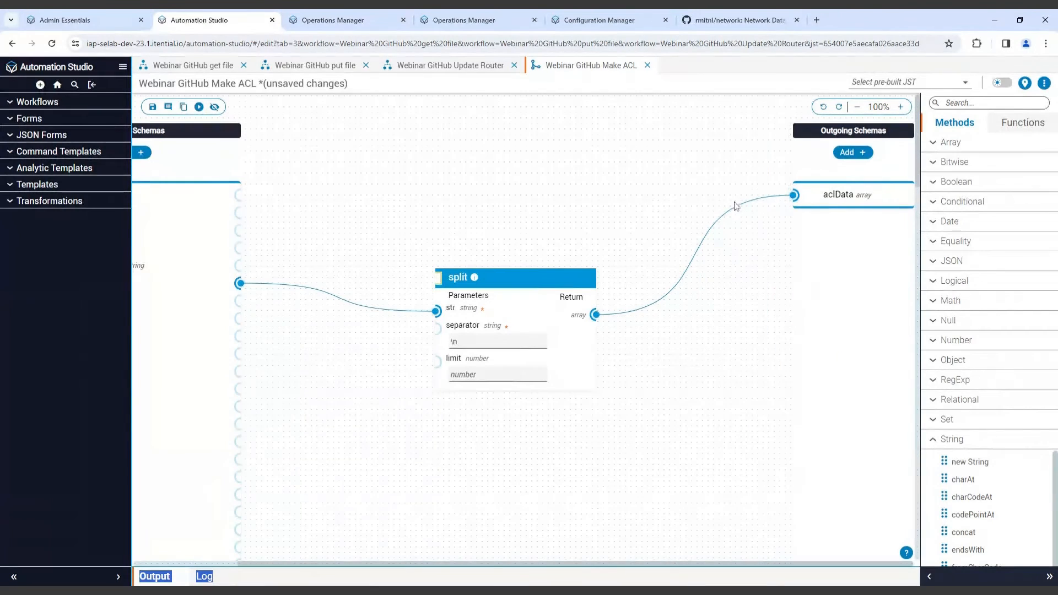
pyautogui.click(152, 108)
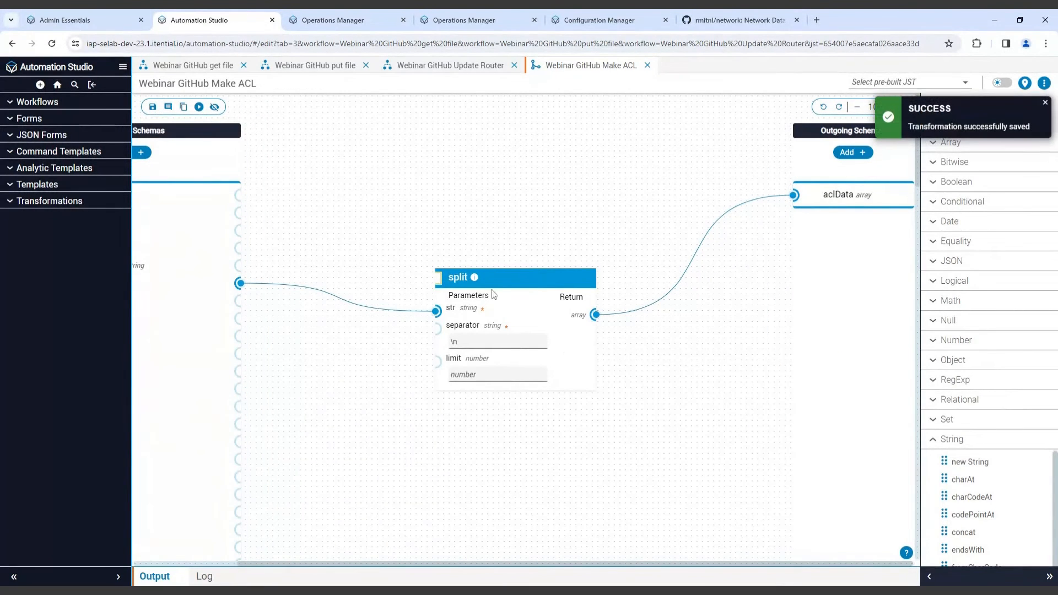
# Step: Run the transformation on the GitHub file example input with Validate Incoming turned off, and save the transformation
pyautogui.moveTo(354, 564)
pyautogui.mouseDown()
pyautogui.moveTo(299, 568)
pyautogui.moveTo(372, 574)
pyautogui.moveTo(326, 568)
pyautogui.mouseUp()
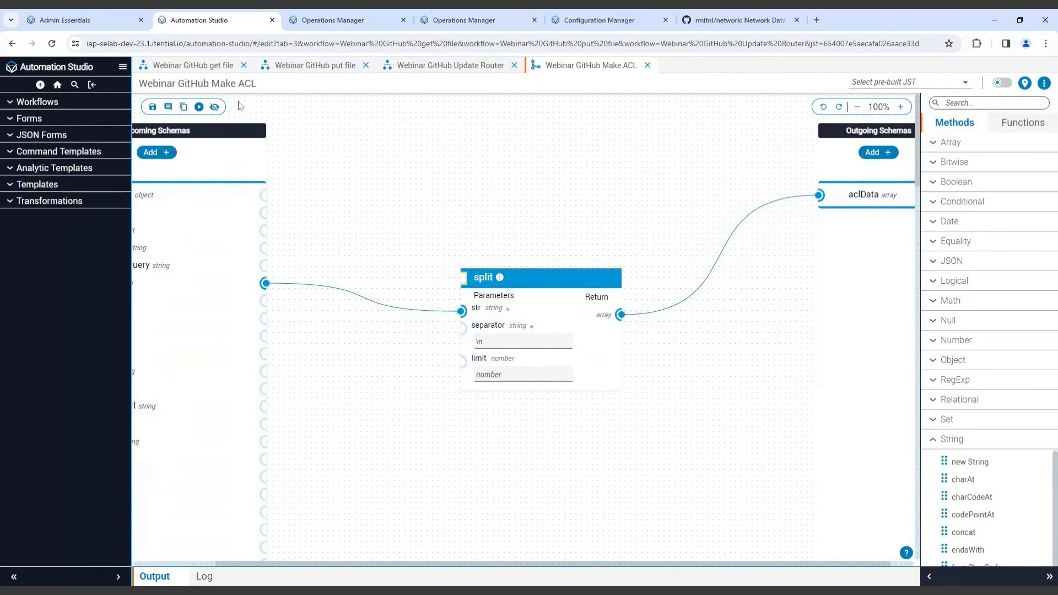
pyautogui.click(199, 107)
pyautogui.moveTo(418, 486); pyautogui.dragTo(428, 501)
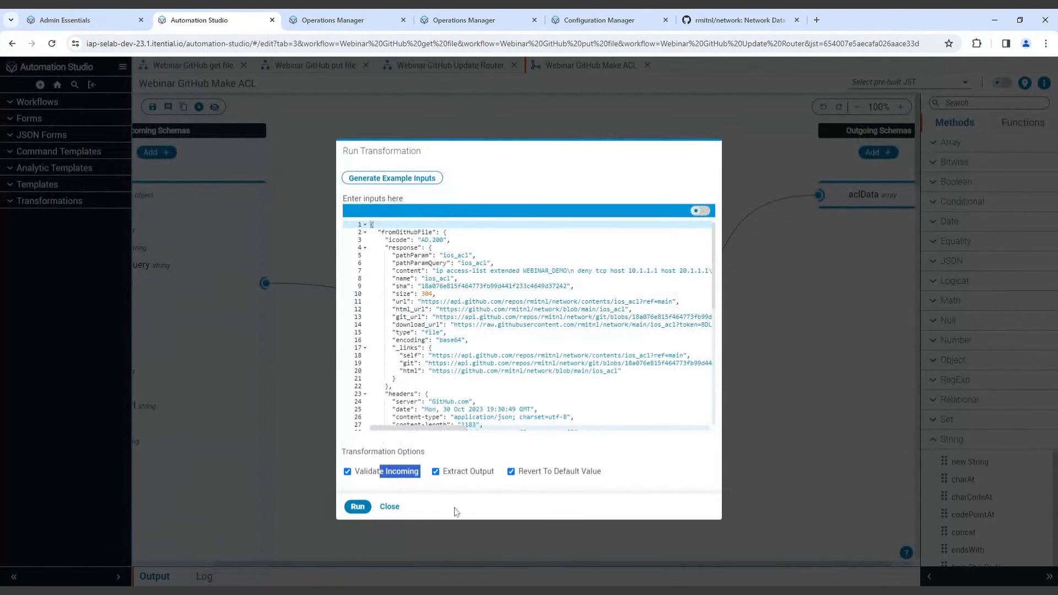
pyautogui.click(347, 472)
pyautogui.scroll(-1, 529, 325)
pyautogui.scroll(1, 528, 325)
pyautogui.click(394, 184)
pyautogui.scroll(-1, 529, 325)
pyautogui.scroll(-1, 529, 325)
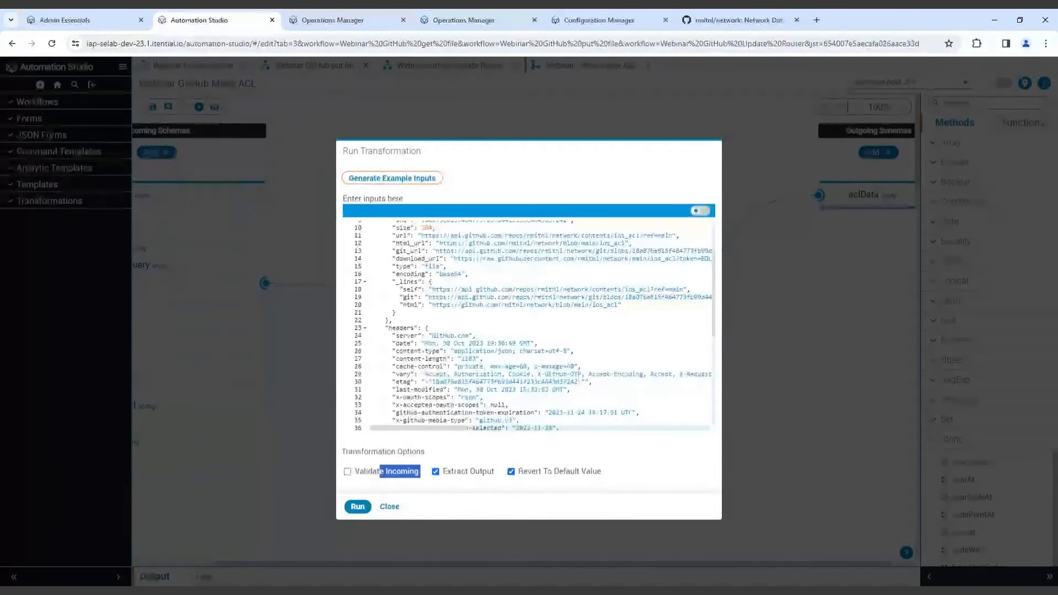
pyautogui.scroll(-3, 529, 325)
pyautogui.scroll(3, 528, 325)
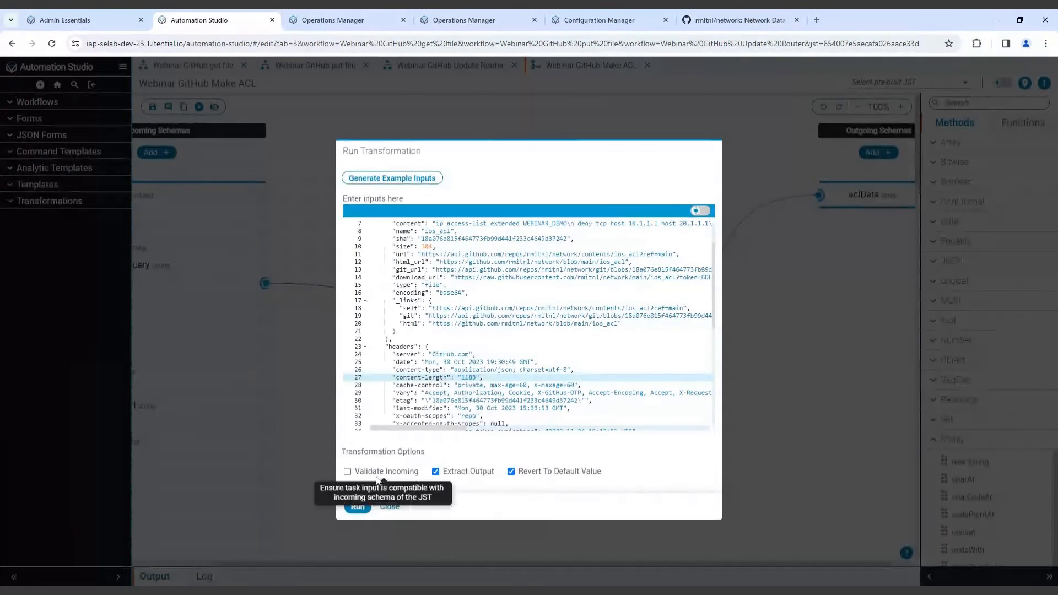
pyautogui.click(357, 506)
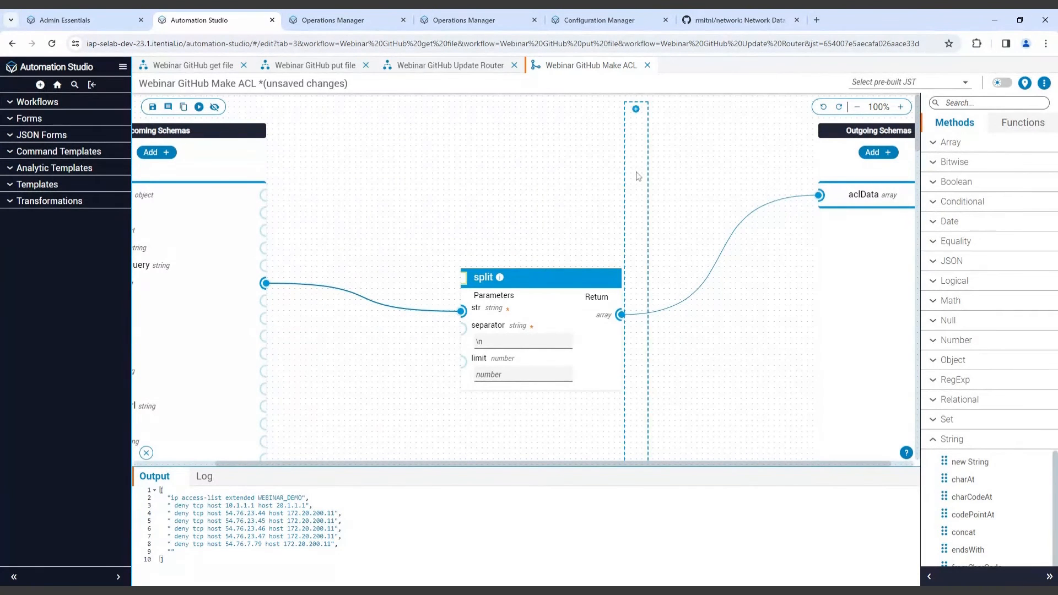
pyautogui.click(157, 109)
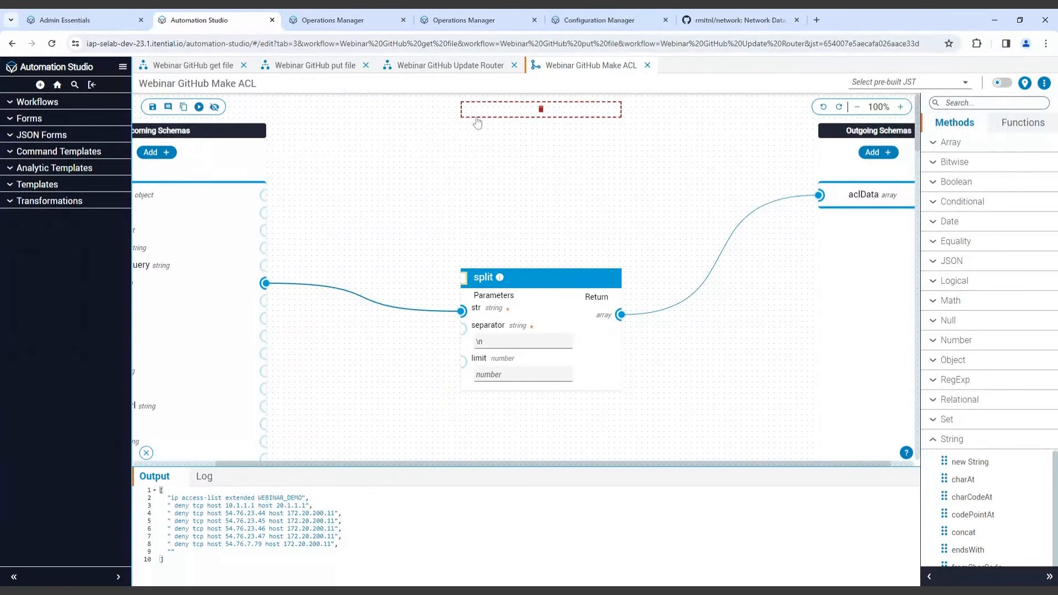
# Step: In the Webinar GitHub Update Router workflow, insert a Transformation task between Get ACL data and Update ACL on router
pyautogui.click(438, 67)
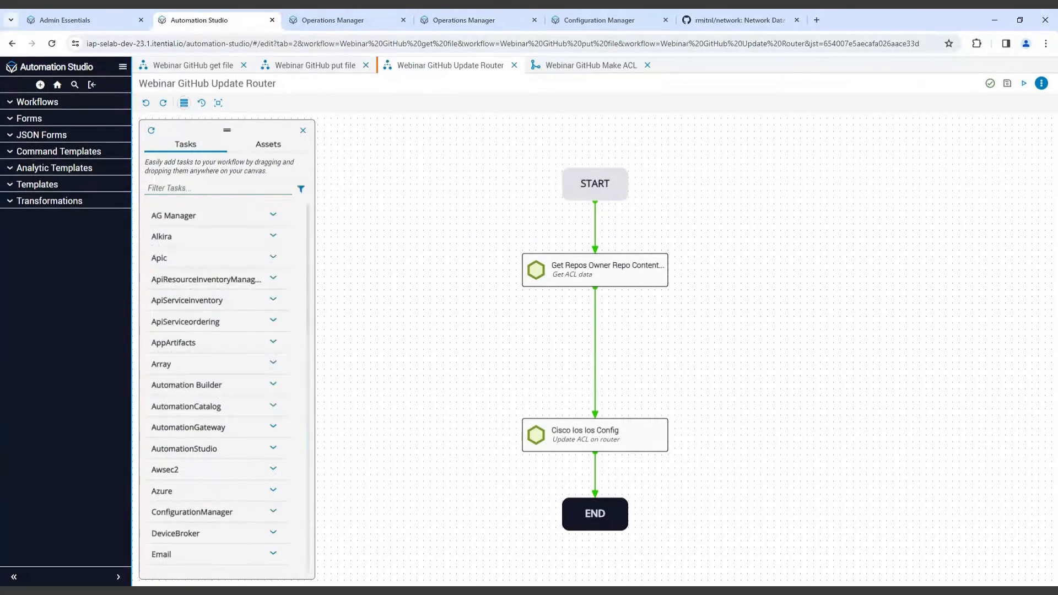
pyautogui.write('tr')
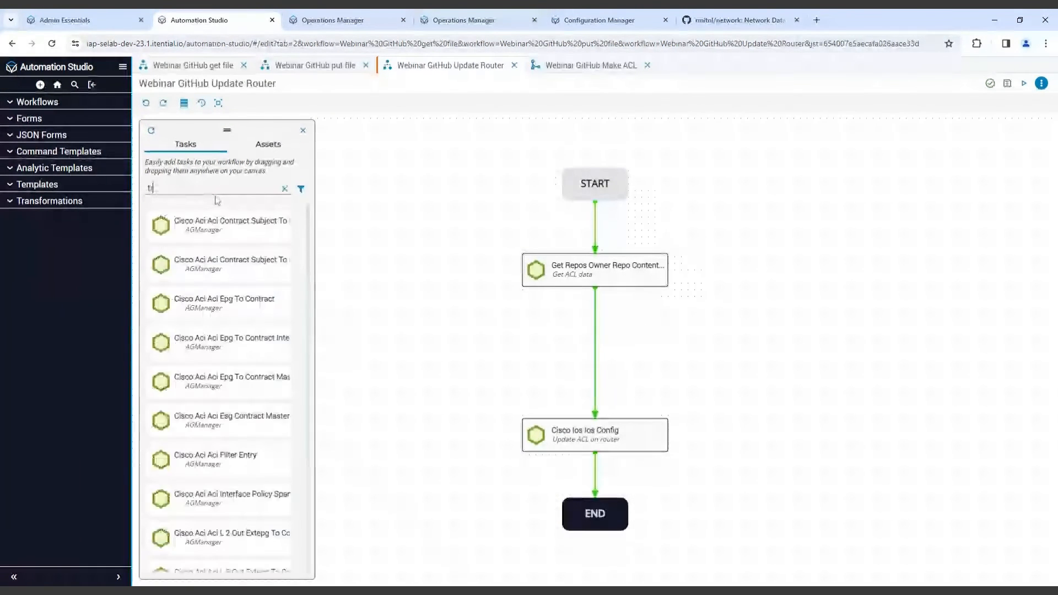
pyautogui.write('ansformation')
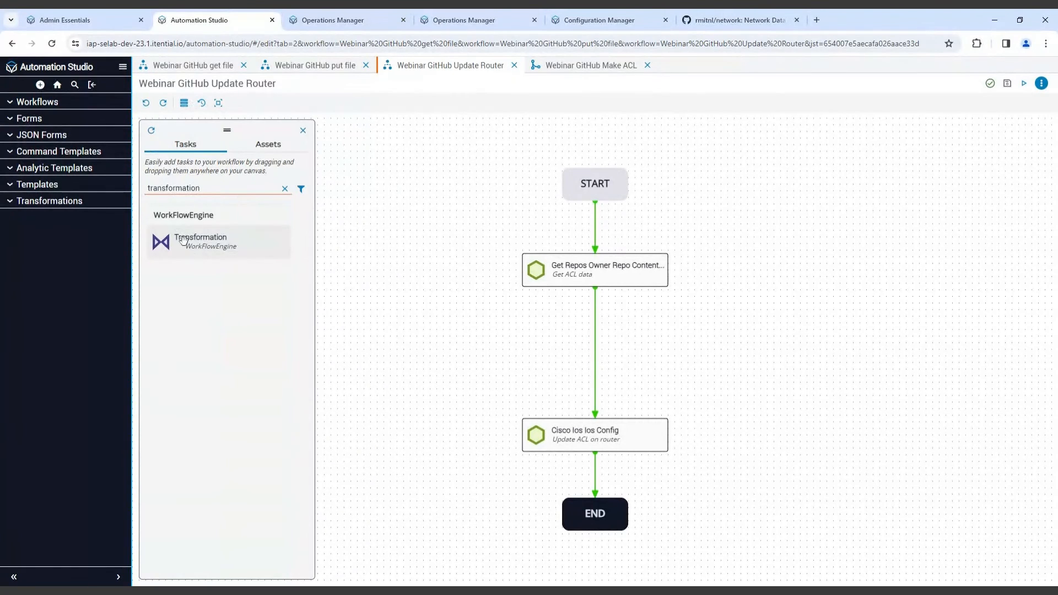
pyautogui.moveTo(186, 243); pyautogui.dragTo(598, 353)
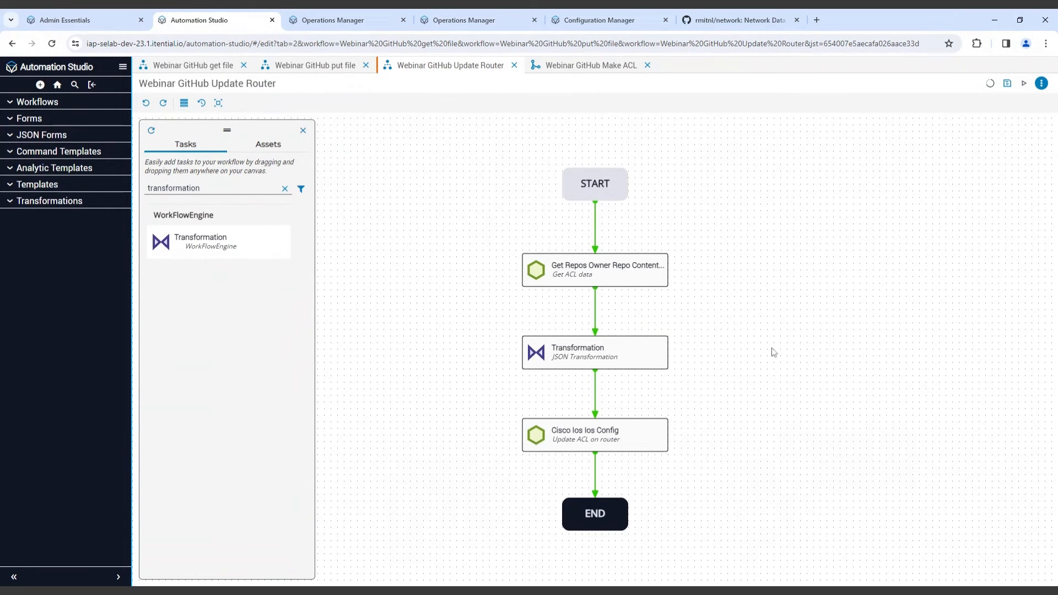
# Step: Open the new Transformation task's settings and rename the task as make ACL array
pyautogui.doubleClick(599, 357)
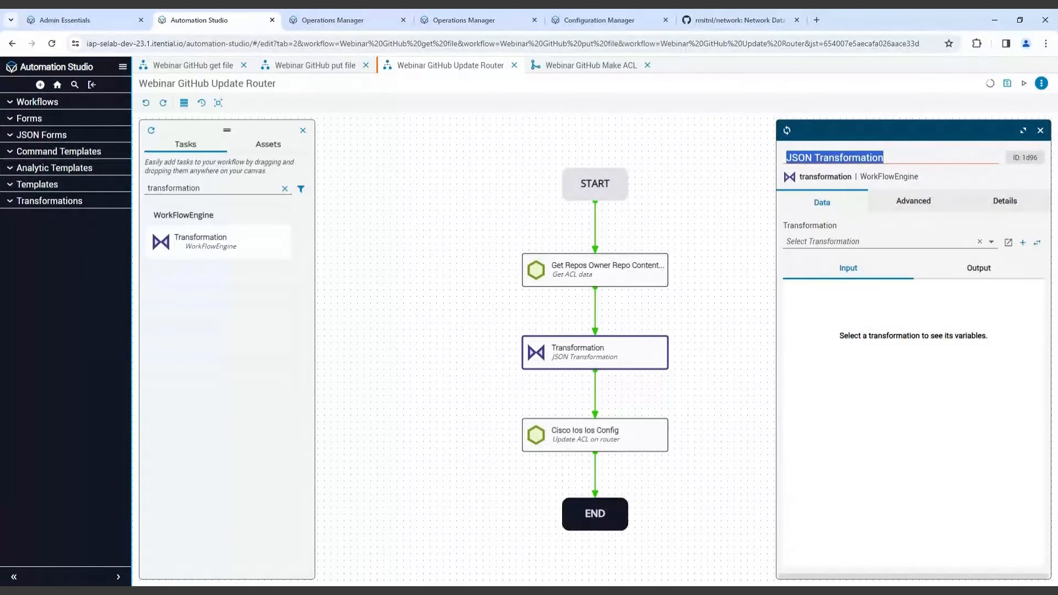
pyautogui.write('make ACL array')
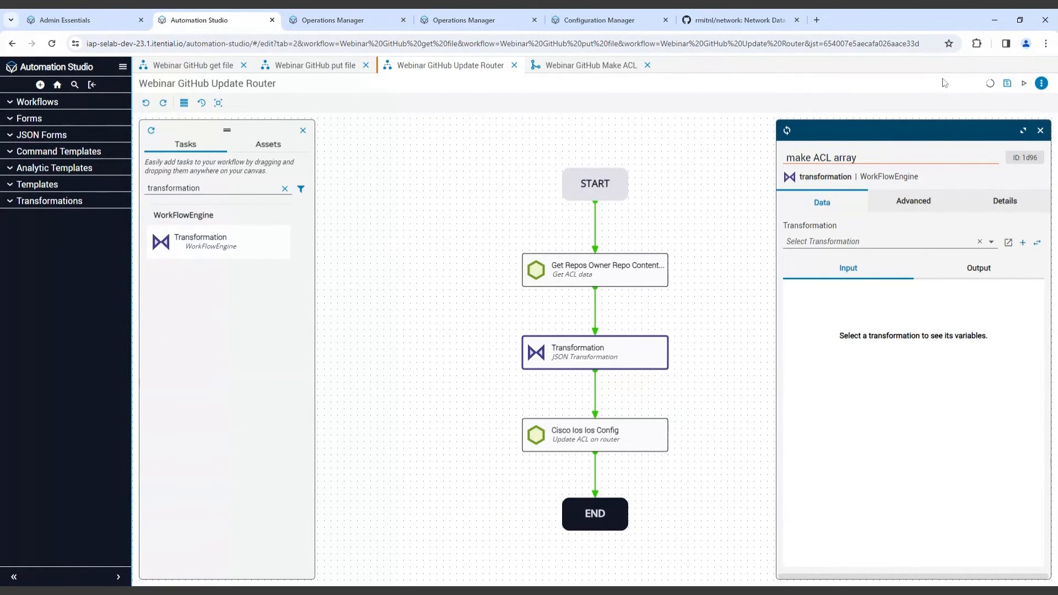
pyautogui.press('Return')
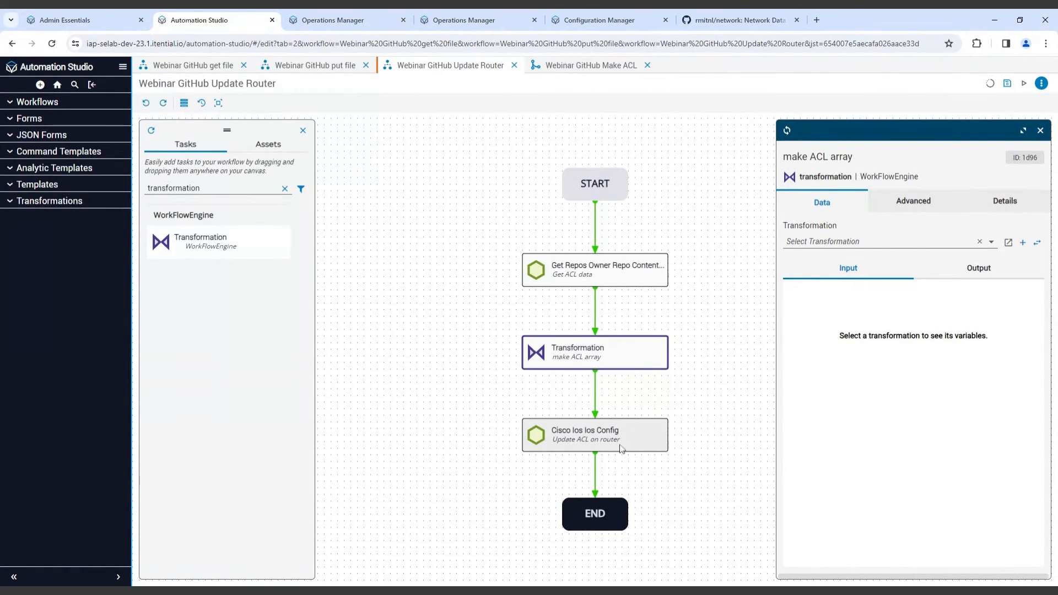
# Step: Assign the Webinar GitHub Make ACL transformation to the task, filtering the available transformations by Webinar Git
pyautogui.click(841, 242)
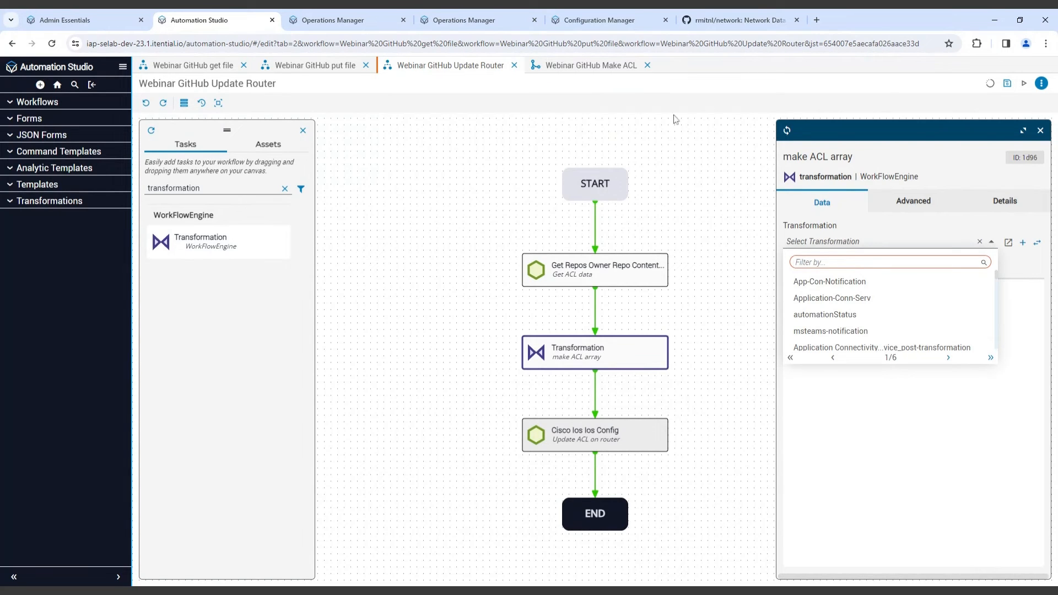
pyautogui.write('Webinar')
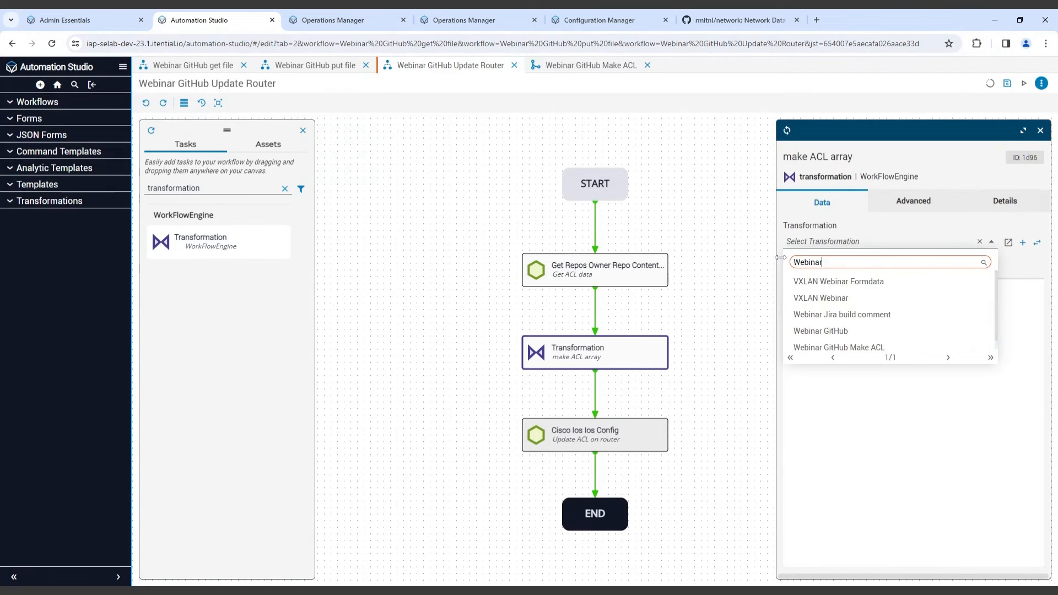
pyautogui.write(' Git')
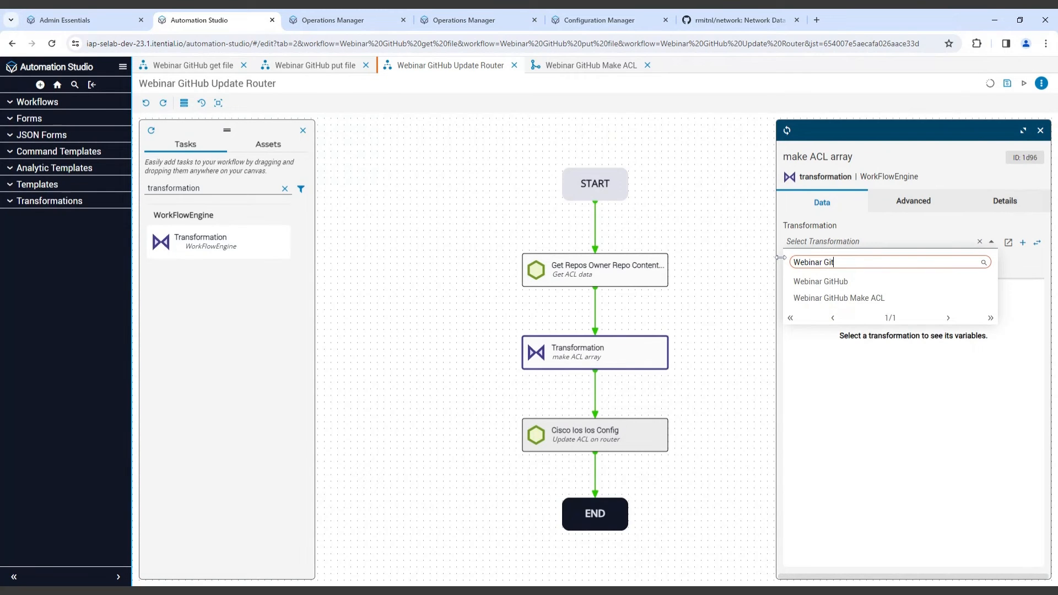
pyautogui.click(838, 298)
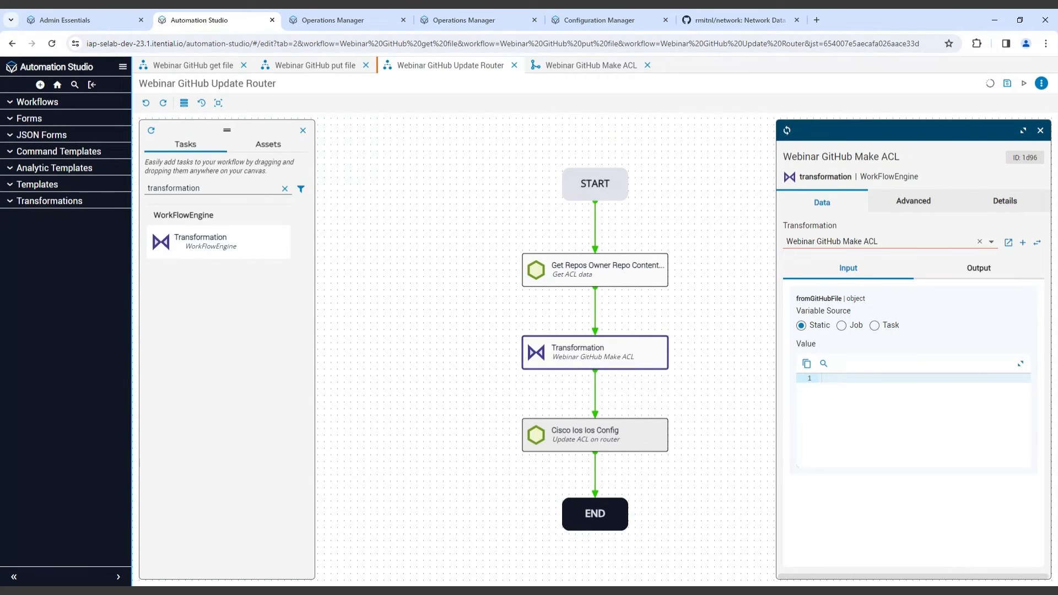
# Step: Source the fromGitHubFile input from a task variable, using result of the previous task Get ACL data
pyautogui.click(803, 329)
pyautogui.click(875, 328)
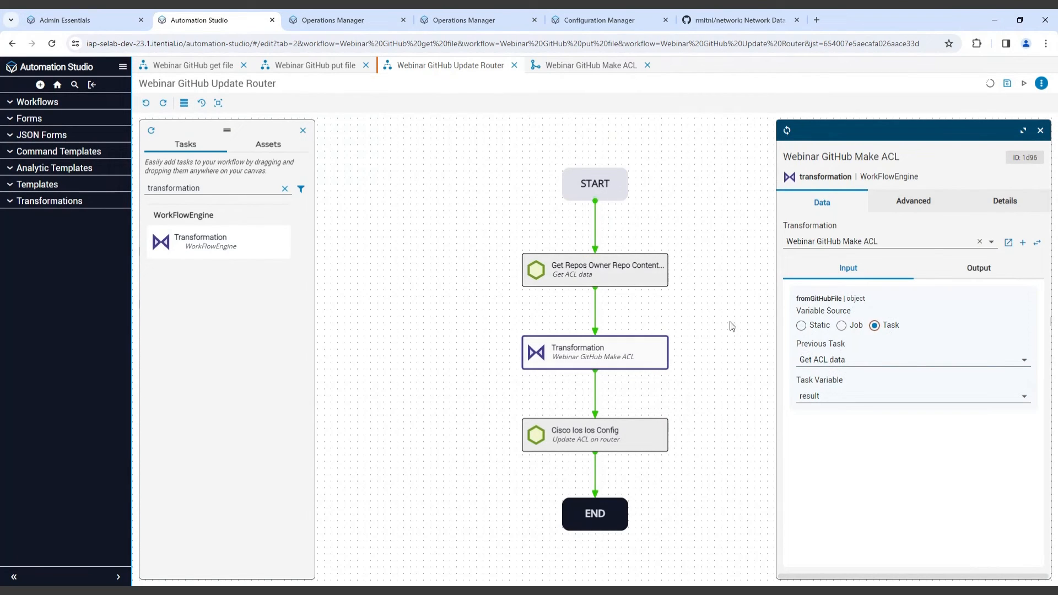
pyautogui.click(818, 364)
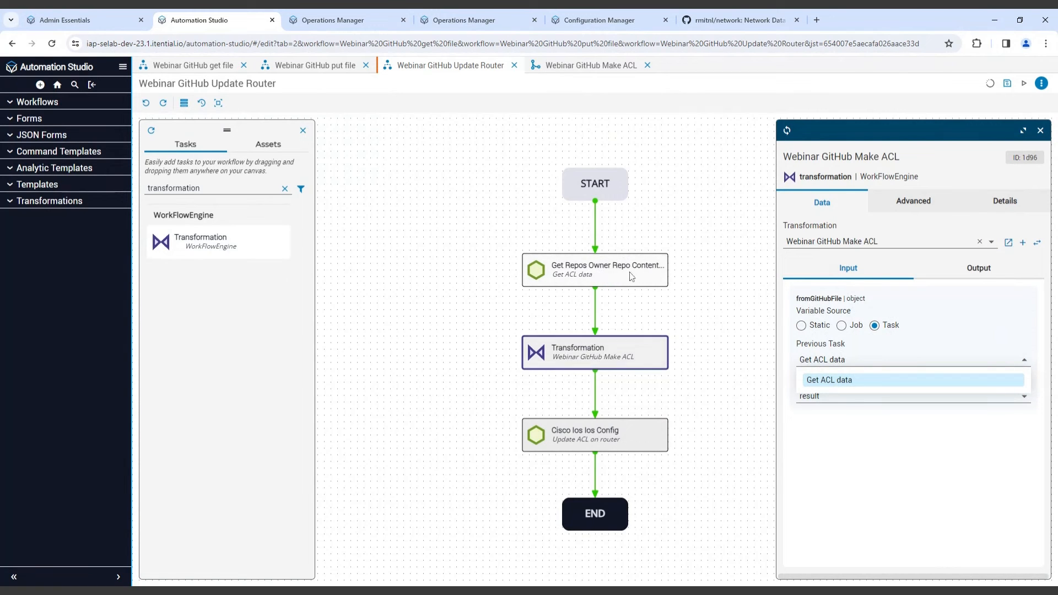
pyautogui.click(865, 380)
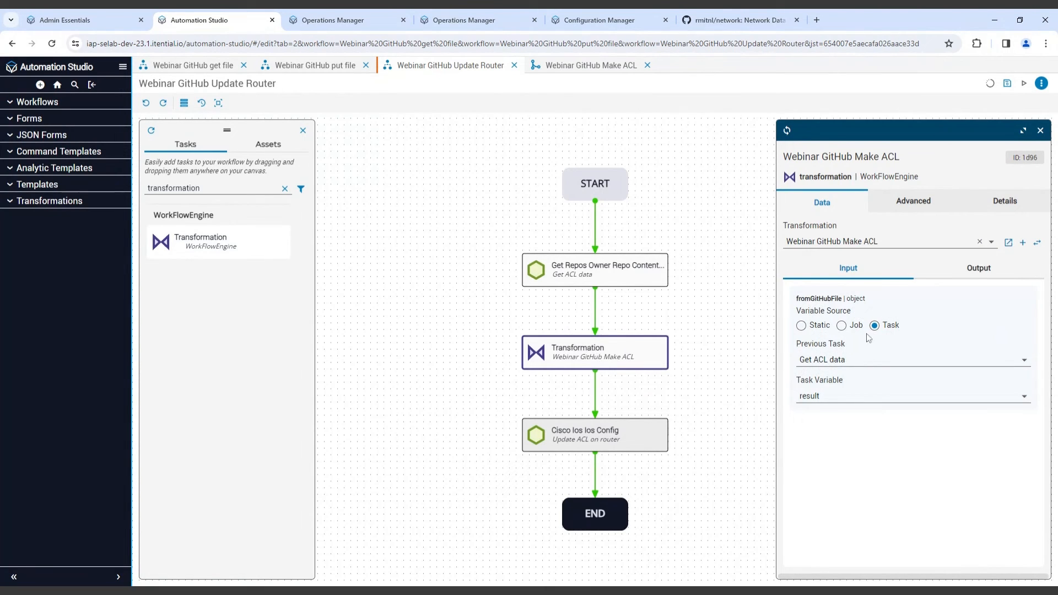
# Step: Finish mapping the fromGitHubFile input to the result of Get ACL data and close the Transformation task's settings
pyautogui.click(816, 404)
pyautogui.click(816, 406)
pyautogui.click(1040, 132)
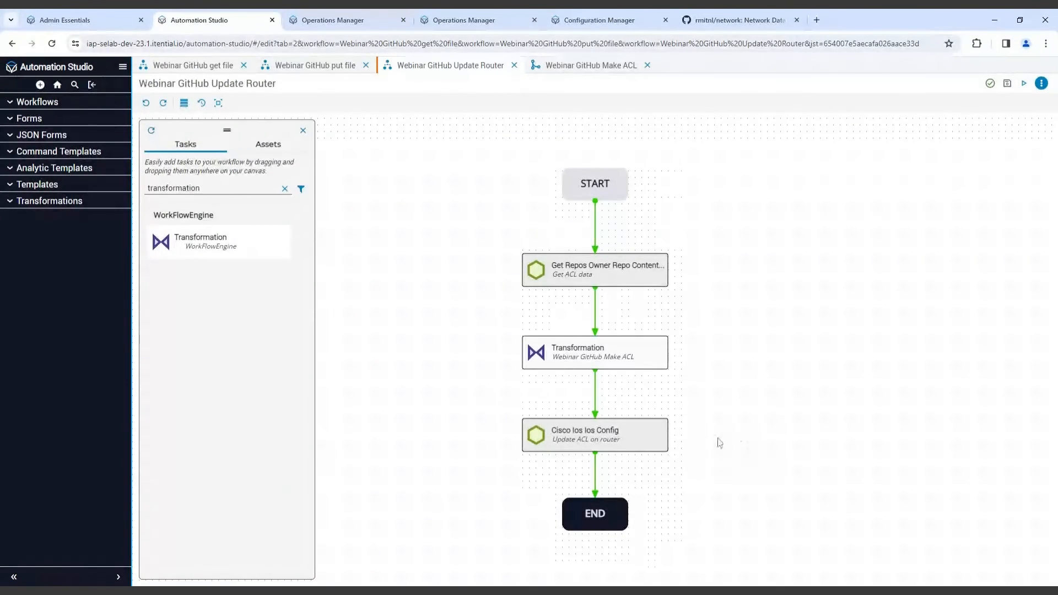
# Step: For the Update ACL on router task, source the lines input from the aclData task variable of Webinar GitHub Make ACL, and close its settings
pyautogui.click(612, 444)
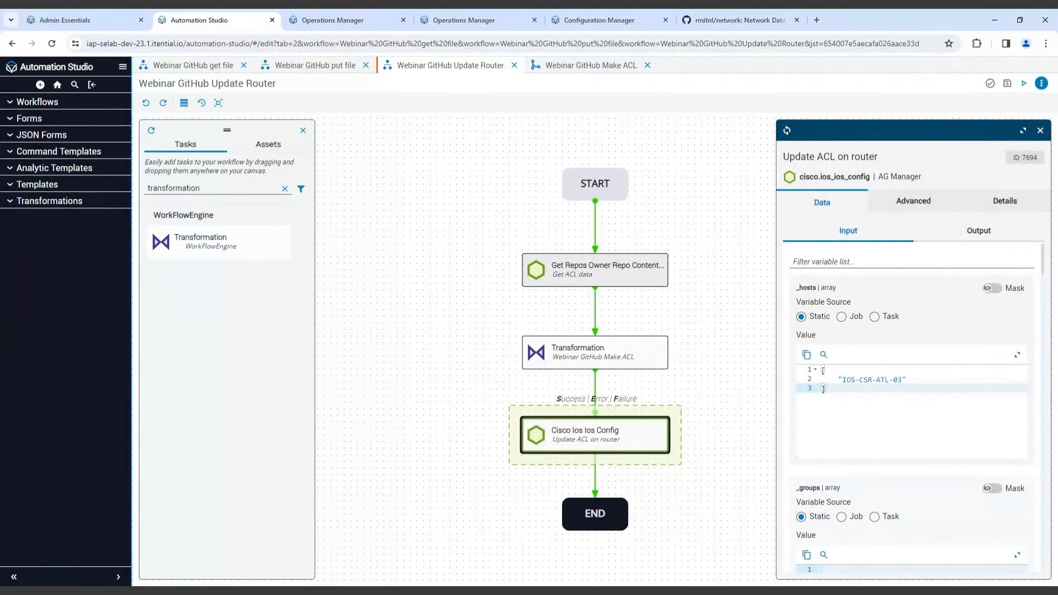
pyautogui.scroll(-8, 870, 373)
pyautogui.scroll(-2, 871, 372)
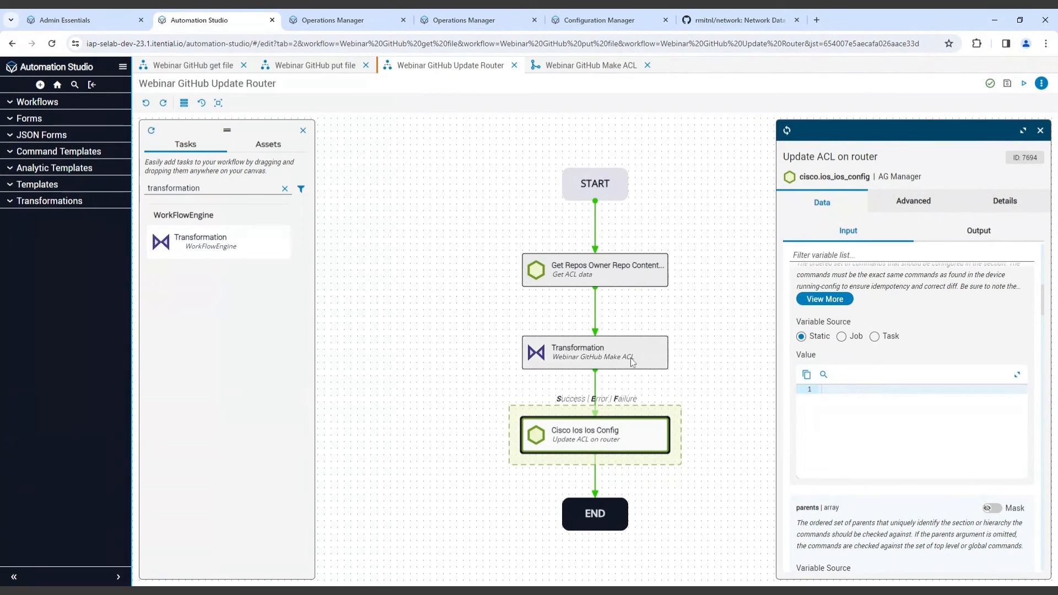
pyautogui.scroll(1, 872, 348)
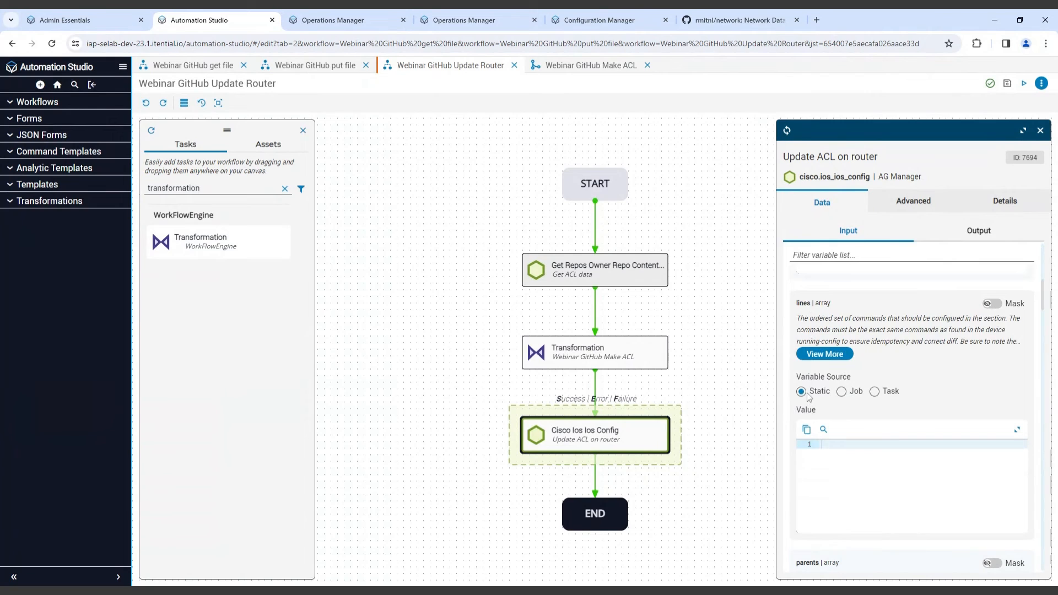
pyautogui.click(874, 391)
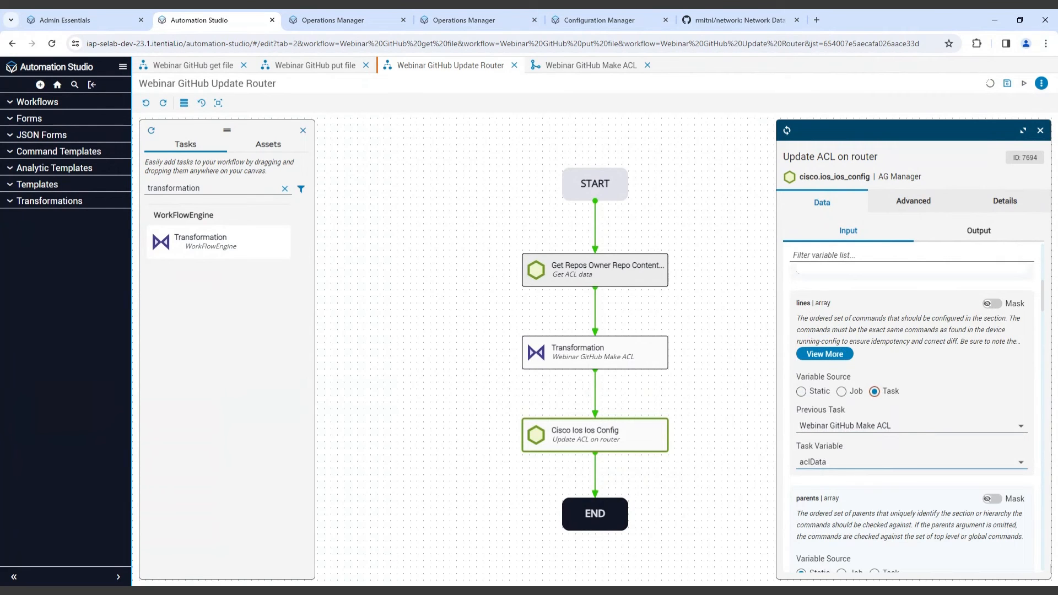
pyautogui.click(821, 471)
pyautogui.click(836, 473)
pyautogui.scroll(1, 939, 395)
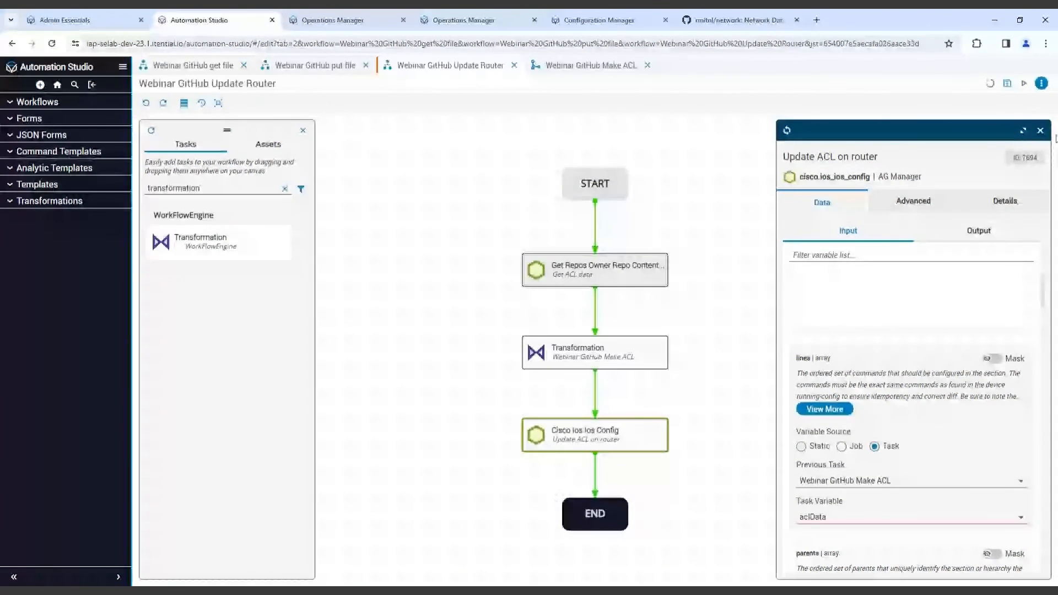
pyautogui.click(1040, 130)
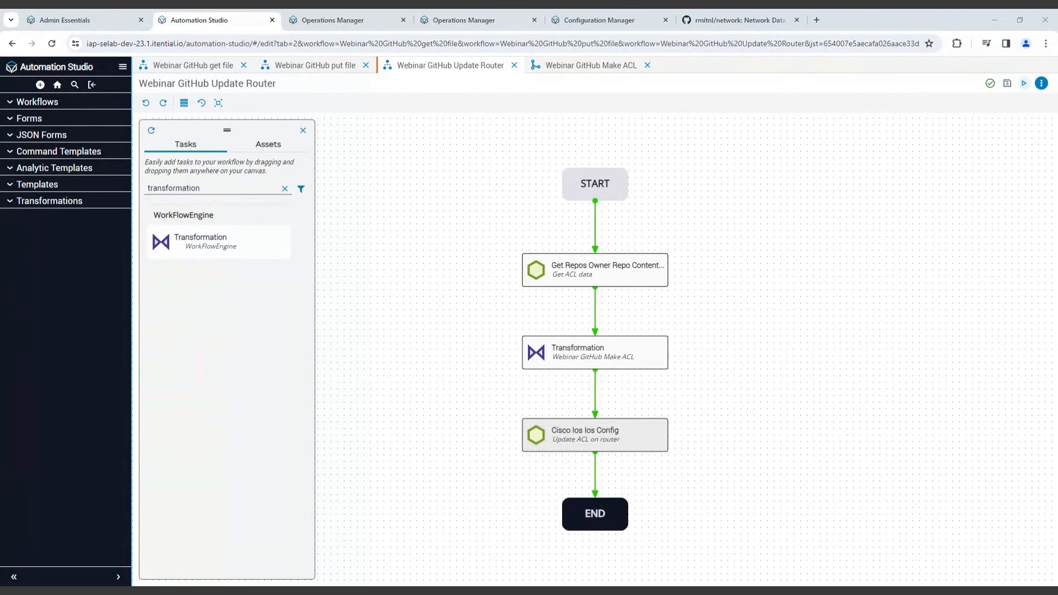
# Step: Run the Webinar GitHub Update Router workflow without adding access groups or a job description
pyautogui.click(1023, 83)
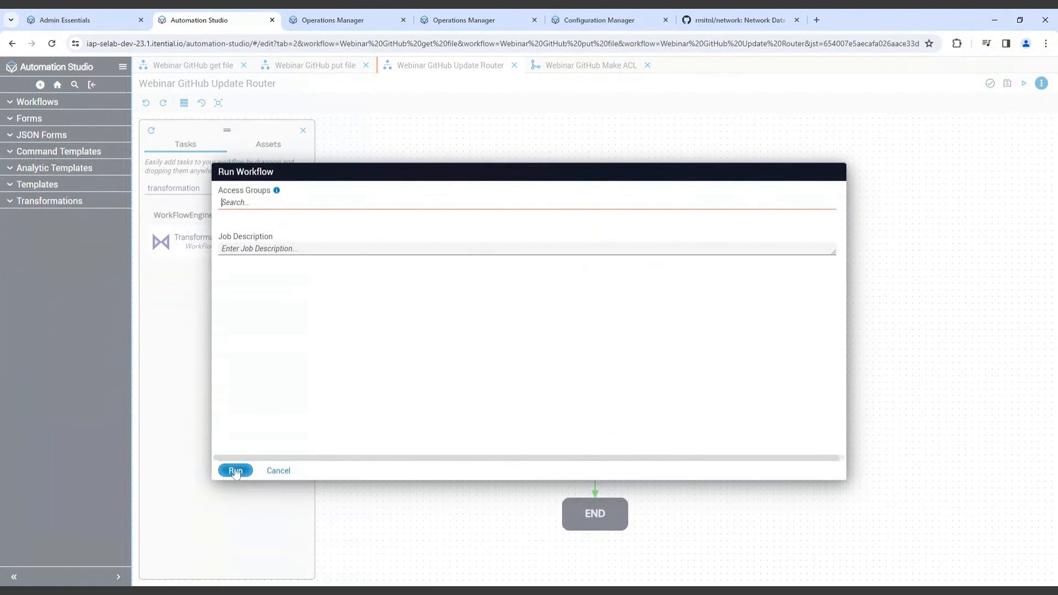
pyautogui.click(236, 471)
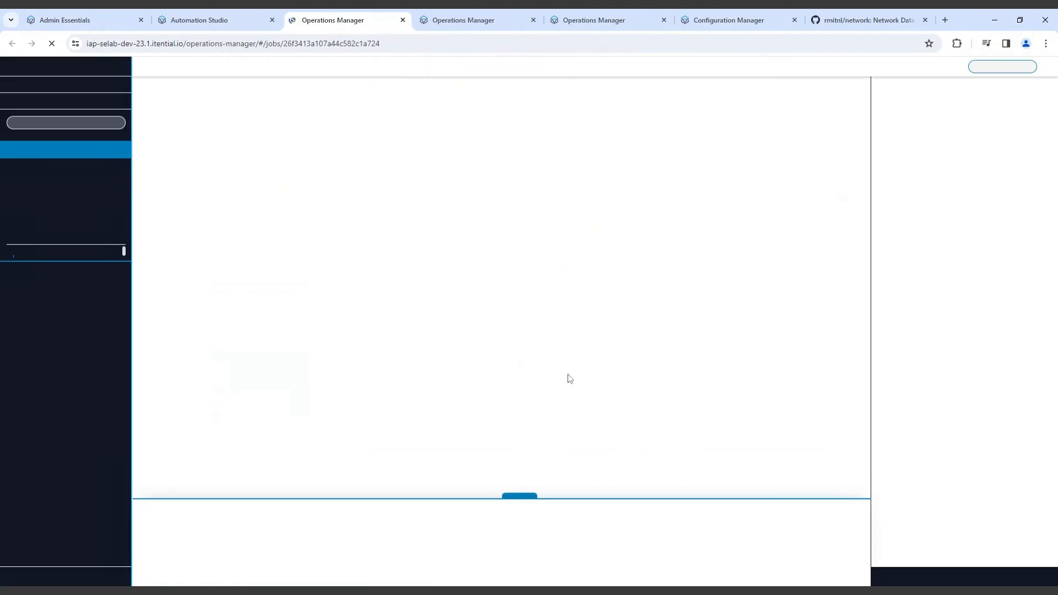
pyautogui.moveTo(661, 330); pyautogui.dragTo(660, 262)
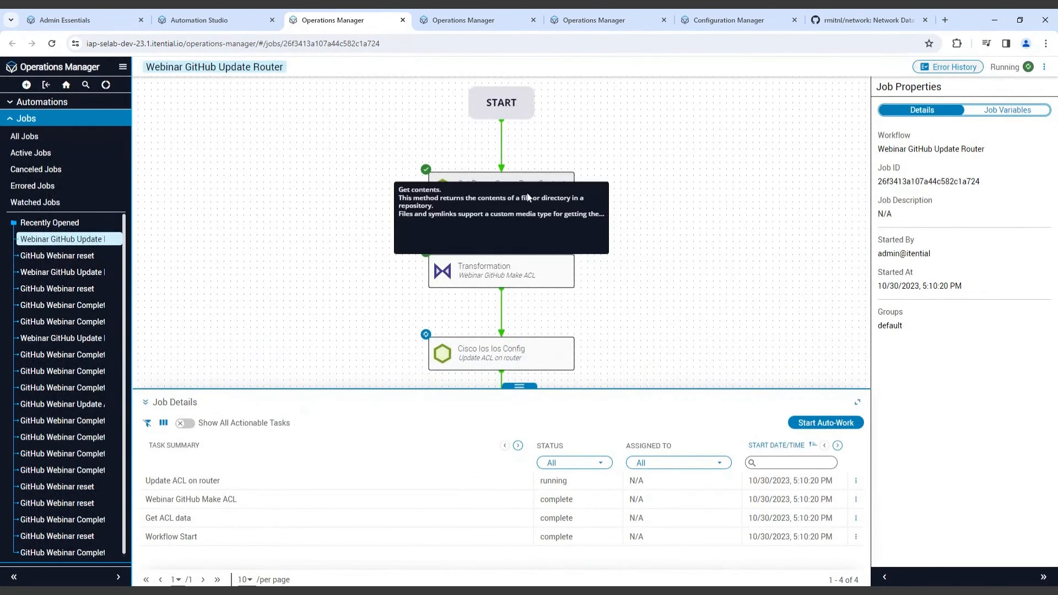
# Step: Inspect the incoming and outgoing variables of the Get ACL data task in the job, widening the properties pane
pyautogui.click(563, 191)
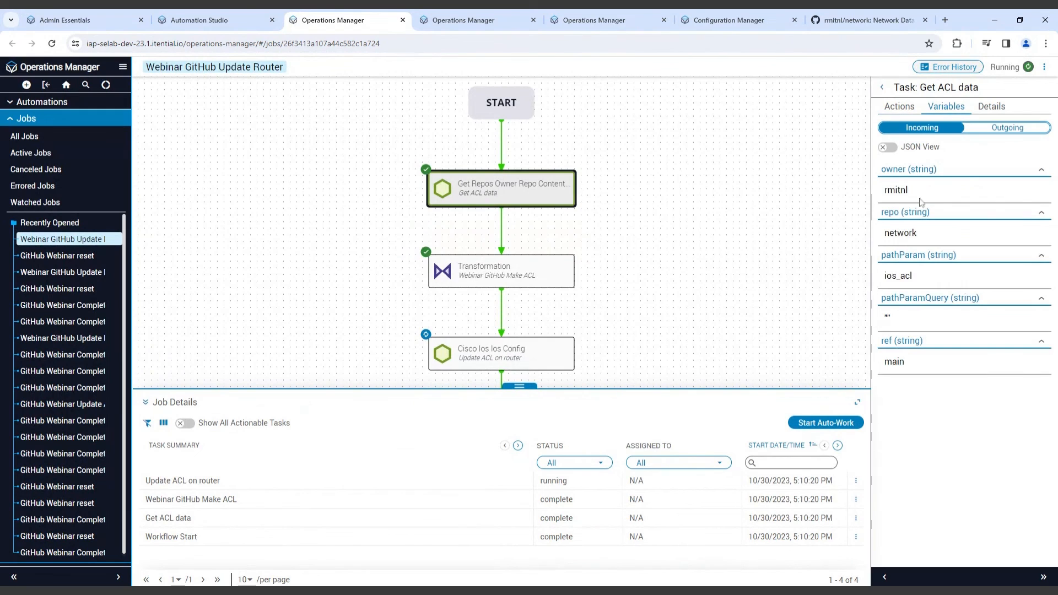
pyautogui.click(1004, 132)
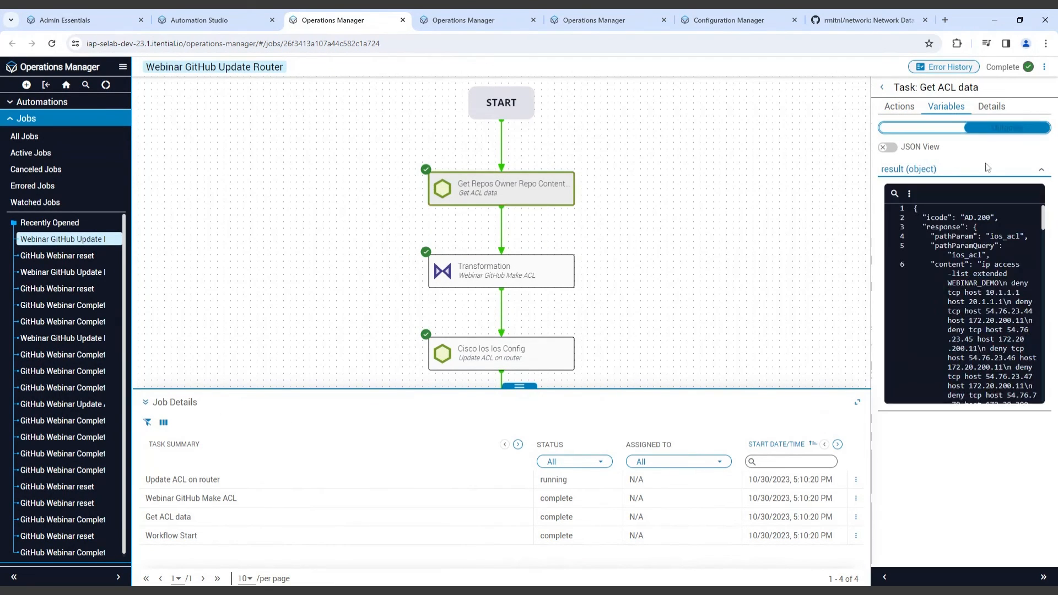
pyautogui.click(885, 579)
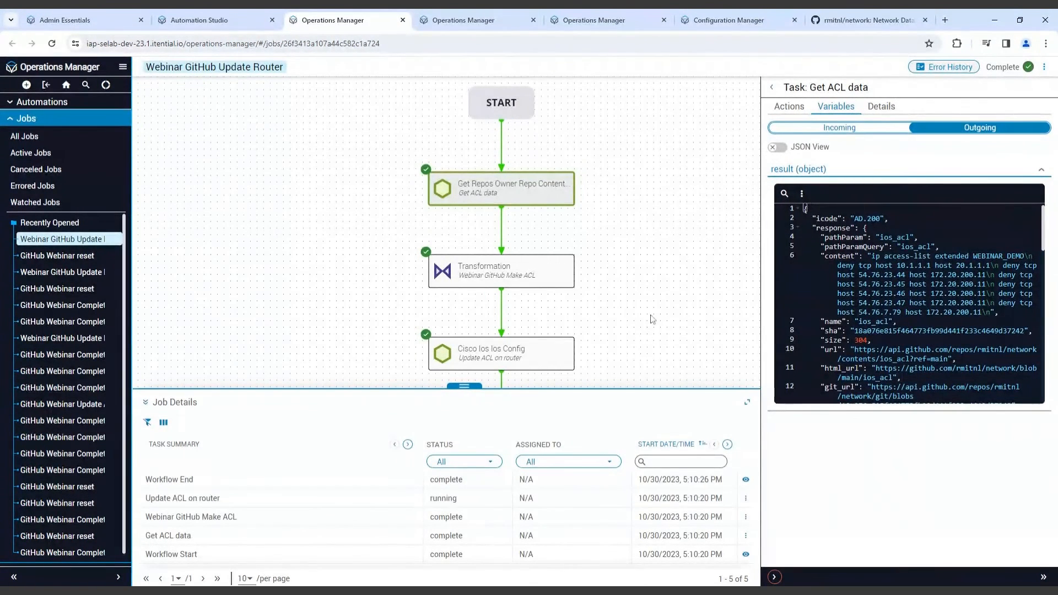
# Step: Compare the incoming and outgoing variables of the job's Webinar GitHub Make ACL transformation
pyautogui.click(520, 284)
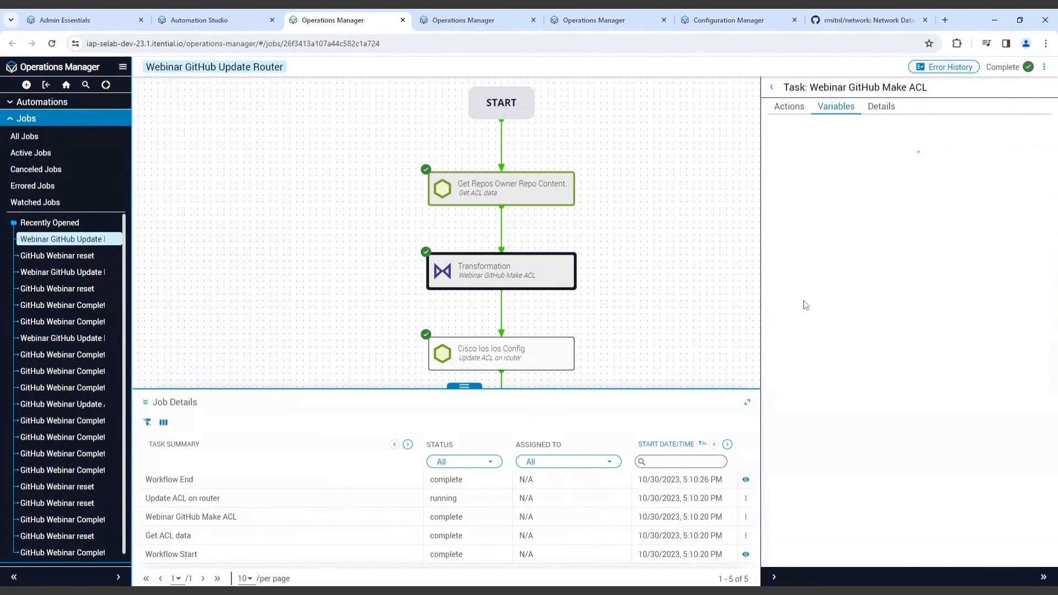
pyautogui.click(831, 132)
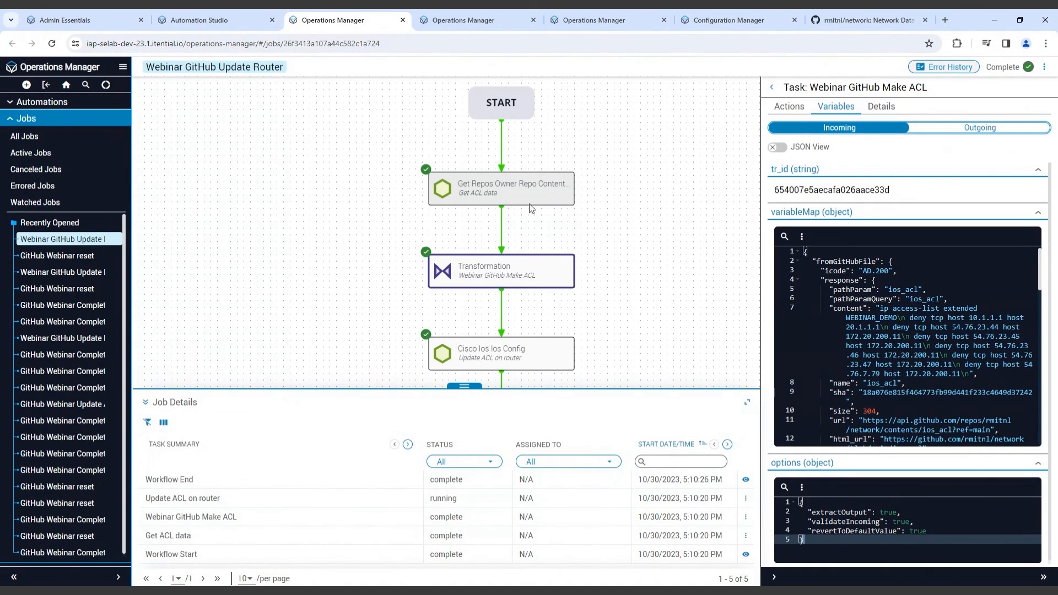
pyautogui.click(967, 131)
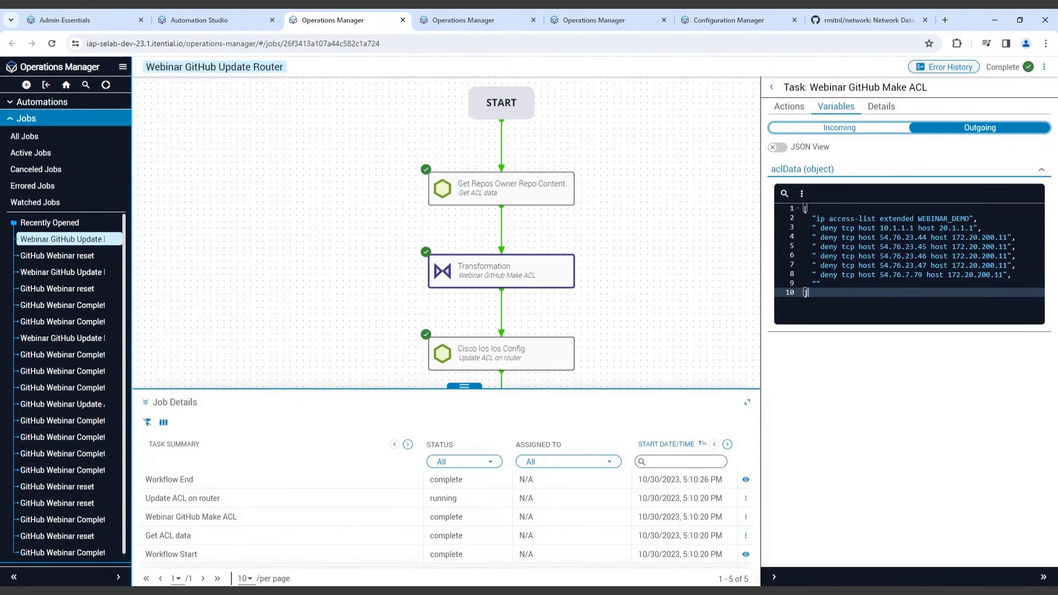
# Step: Examine the incoming host and lines and the outgoing stdout of the job's Update ACL on router task
pyautogui.scroll(-3, 683, 358)
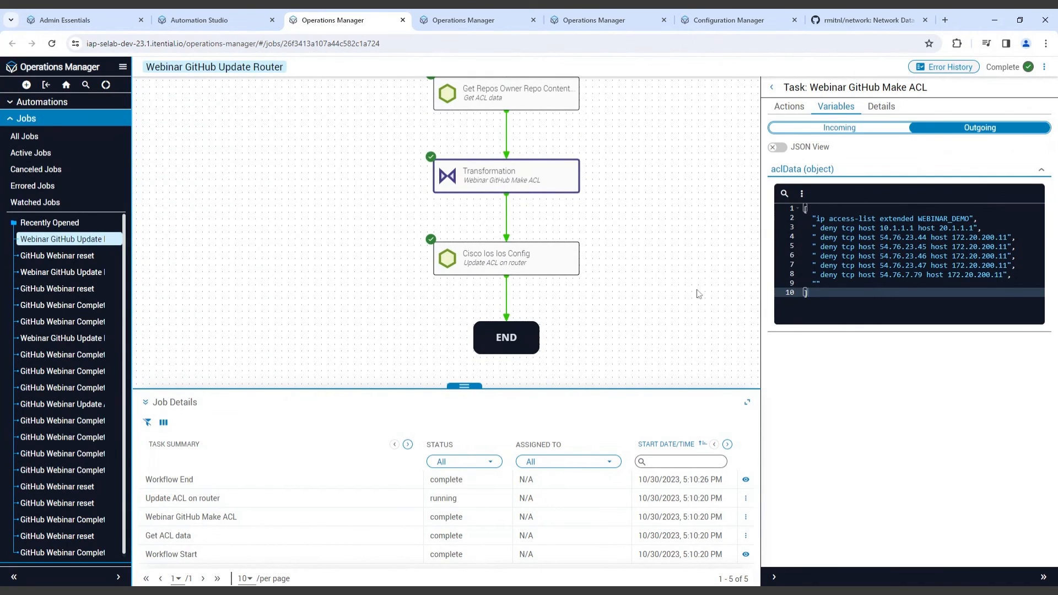
pyautogui.click(506, 259)
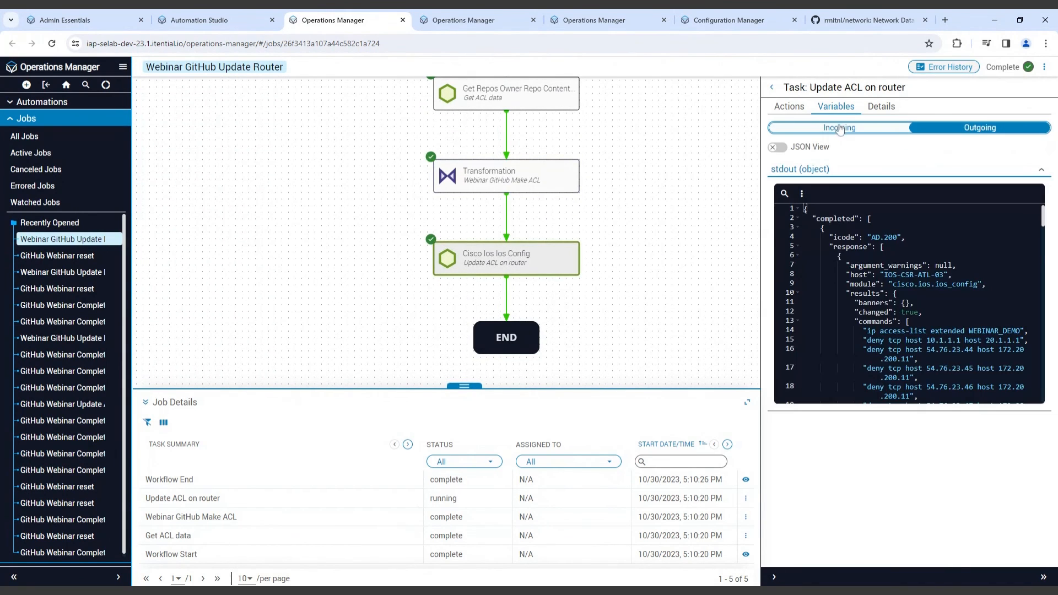
pyautogui.click(839, 128)
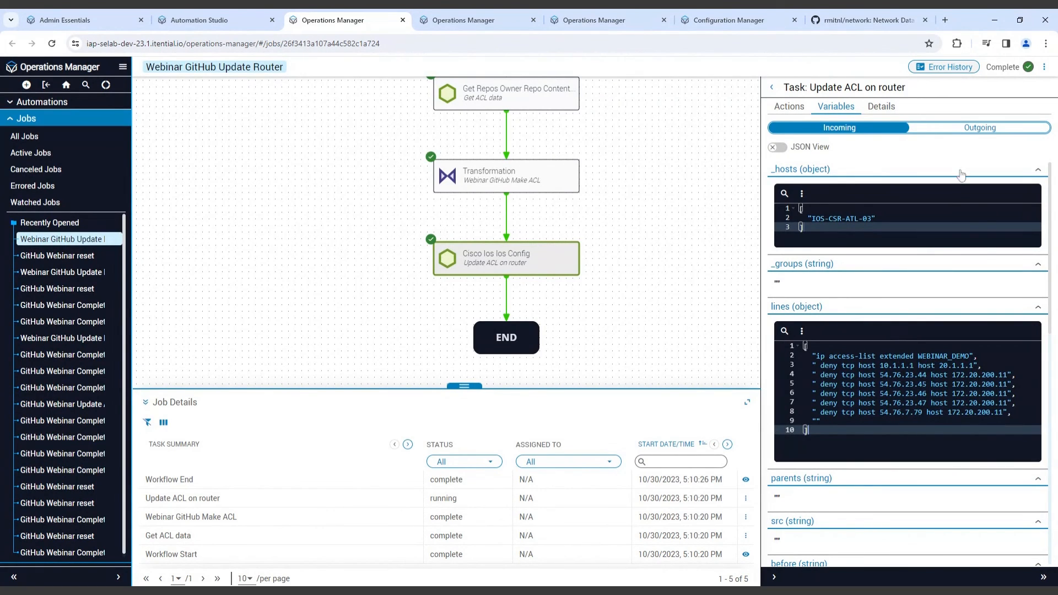
pyautogui.click(965, 128)
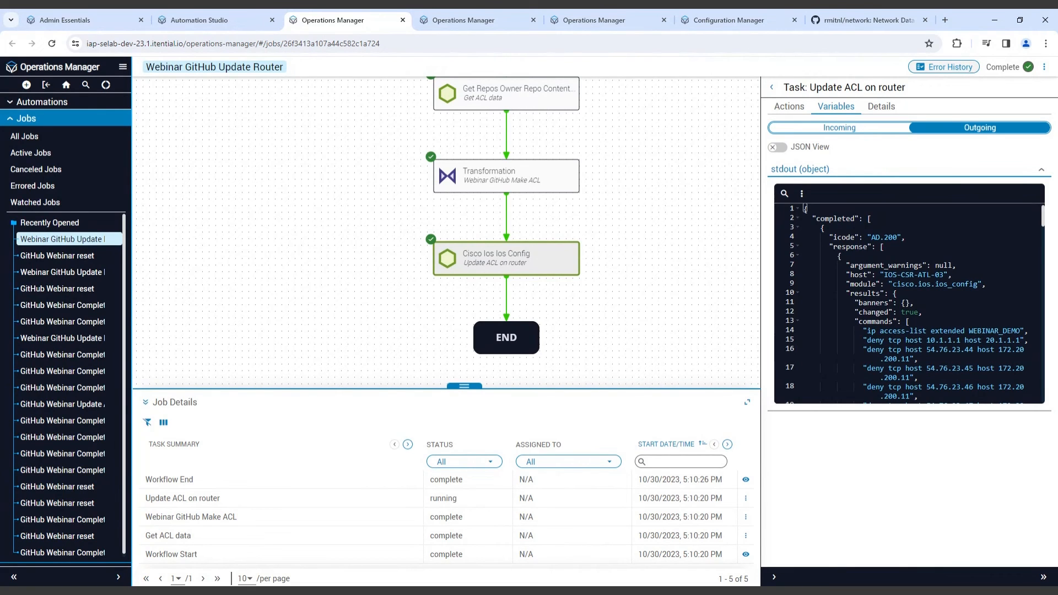
pyautogui.scroll(-3, 805, 208)
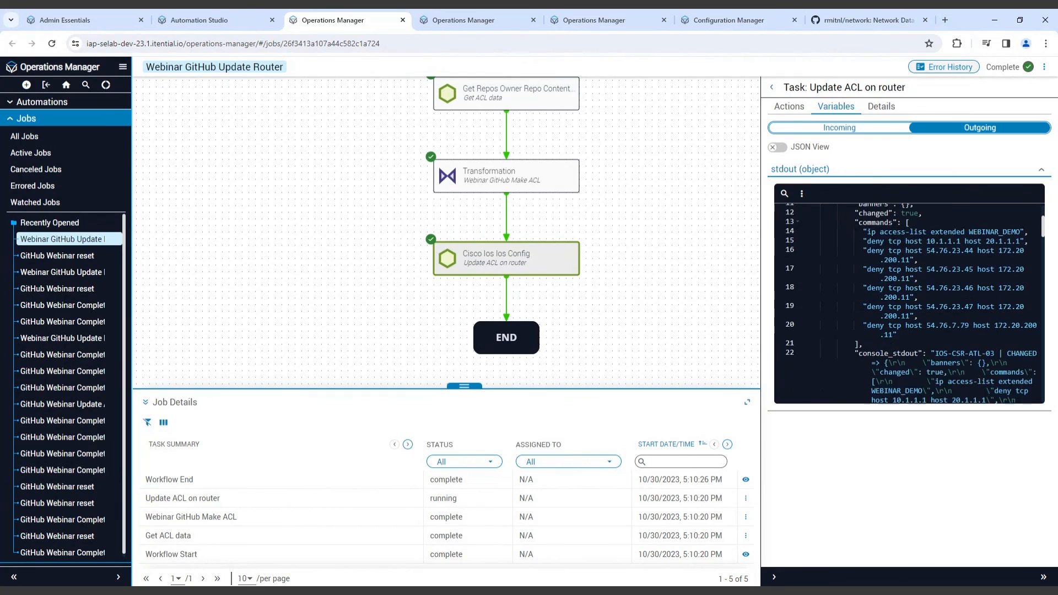
pyautogui.scroll(1, 909, 298)
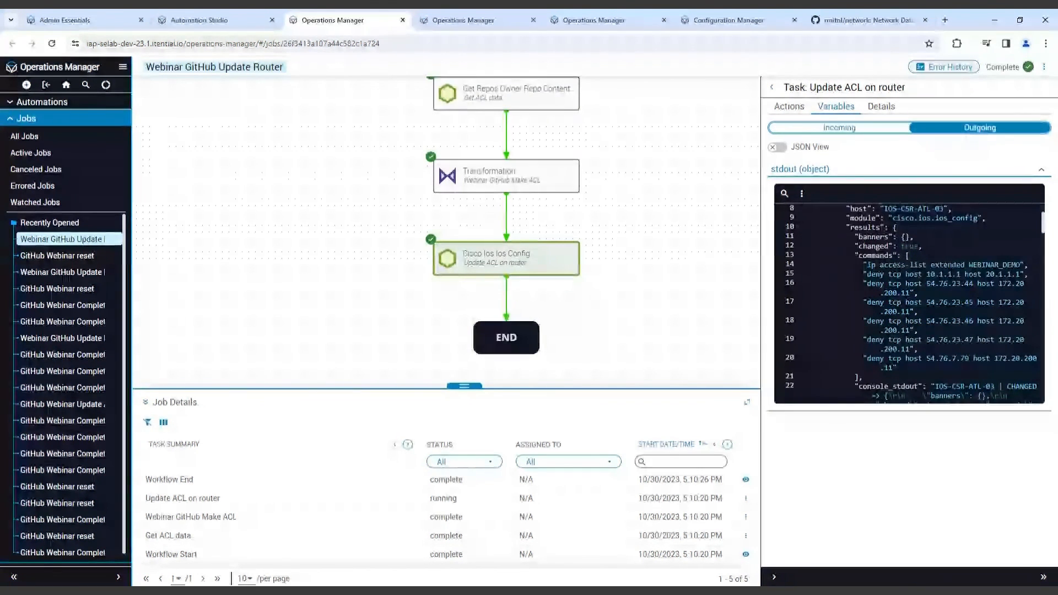
# Step: In Configuration Manager, refresh the configuration of IOS-CSR-ATL-03 and examine its WEBINAR_DEMO access list
pyautogui.click(727, 20)
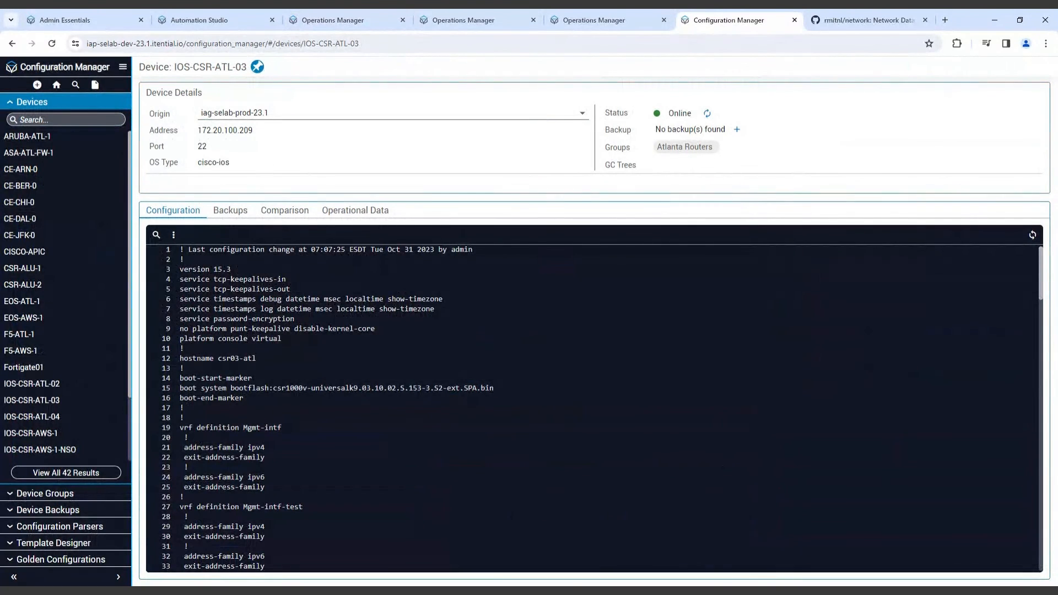
pyautogui.click(1031, 235)
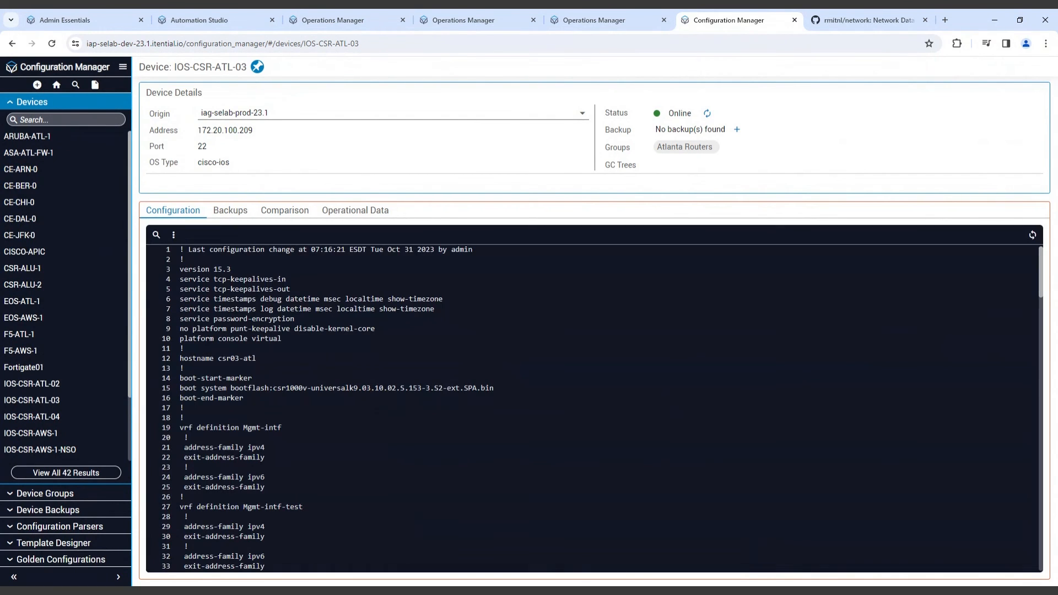
pyautogui.moveTo(1042, 267); pyautogui.dragTo(1030, 438)
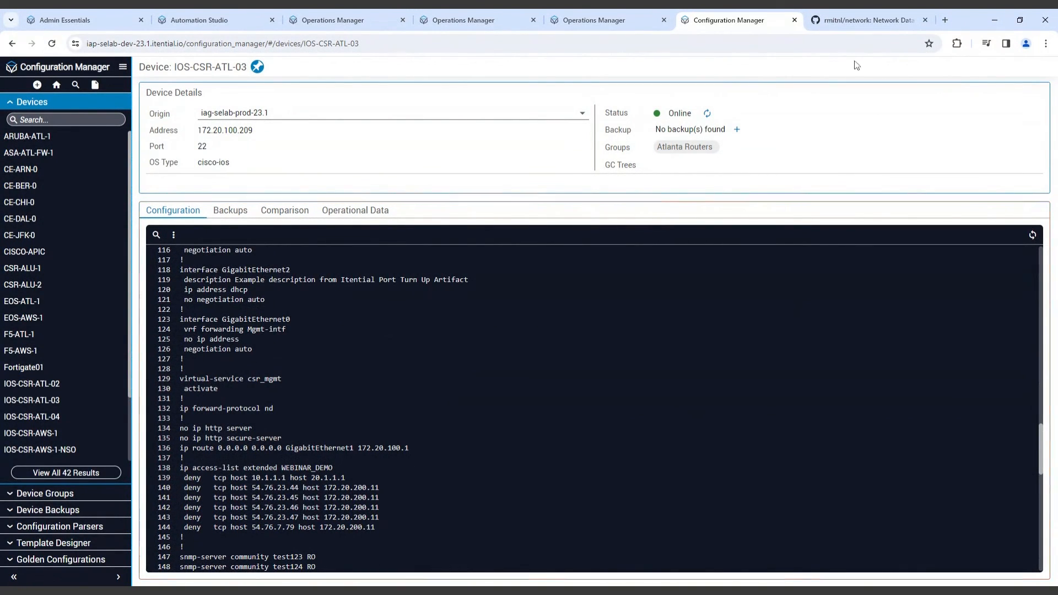
# Step: Switch to the network repository on GitHub and open the ios_acl file for editing in place
pyautogui.click(845, 27)
pyautogui.click(232, 229)
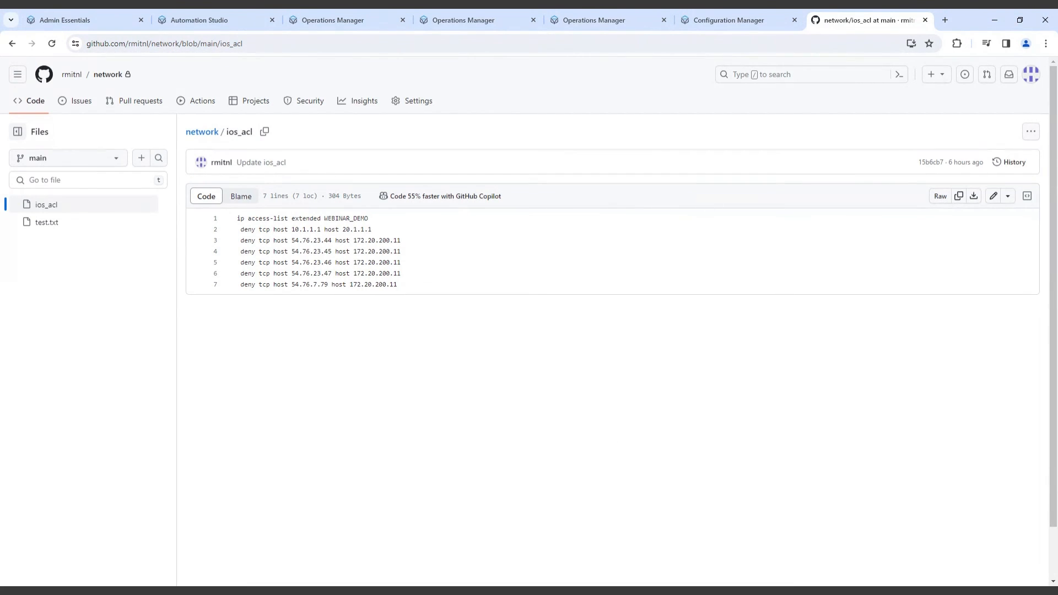
pyautogui.click(1008, 197)
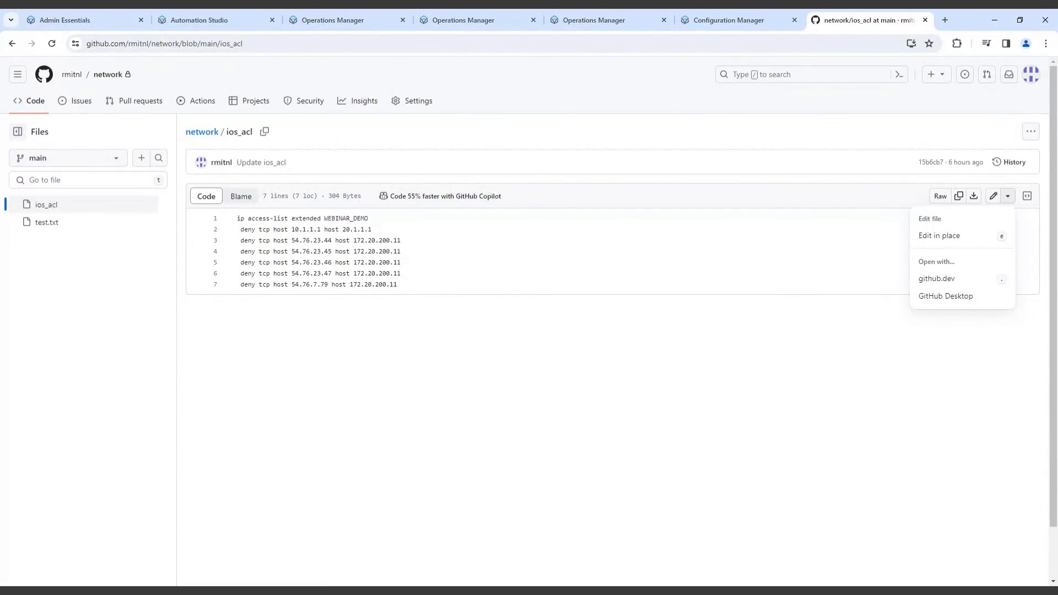
pyautogui.click(923, 237)
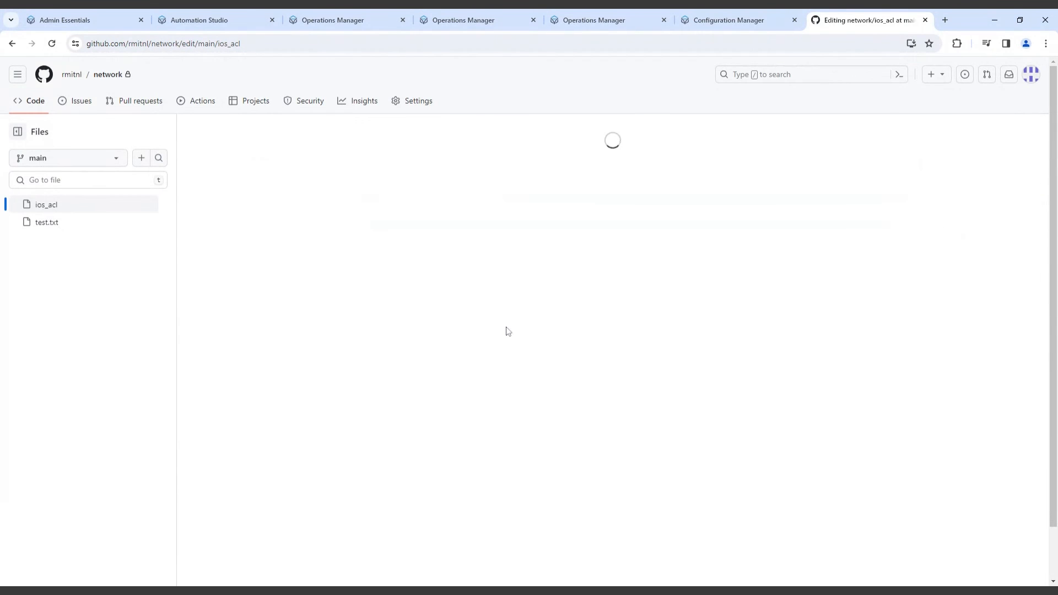
# Step: Add deny tcp host 54.76.7.80 host 172.20.200.11 as the last line of ios_acl and commit it directly to the main branch
pyautogui.hotkey('shift', 'End')
pyautogui.hotkey('ctrl', 'c')
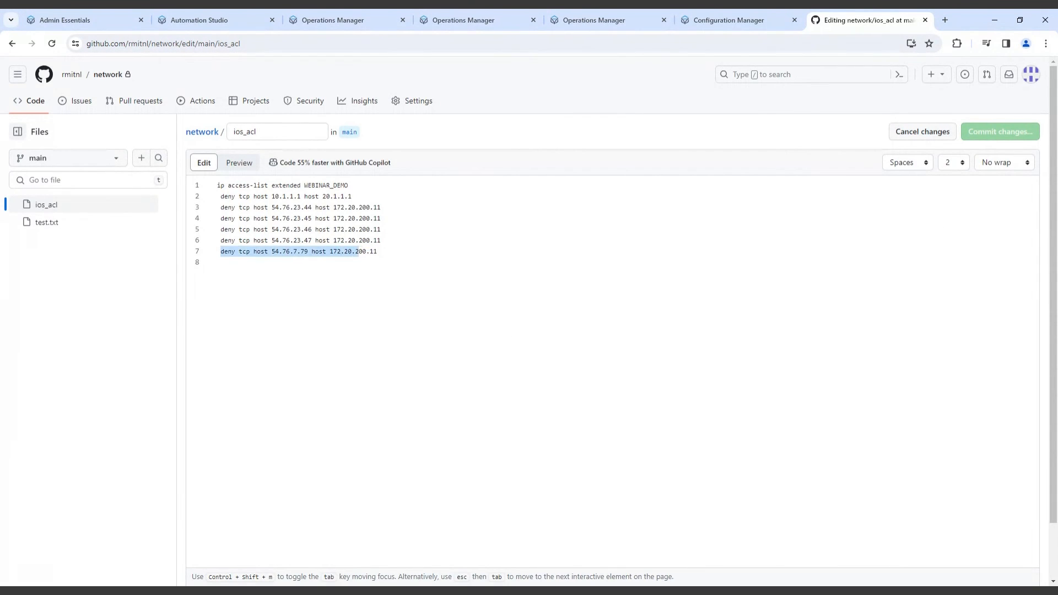
pyautogui.click(217, 263)
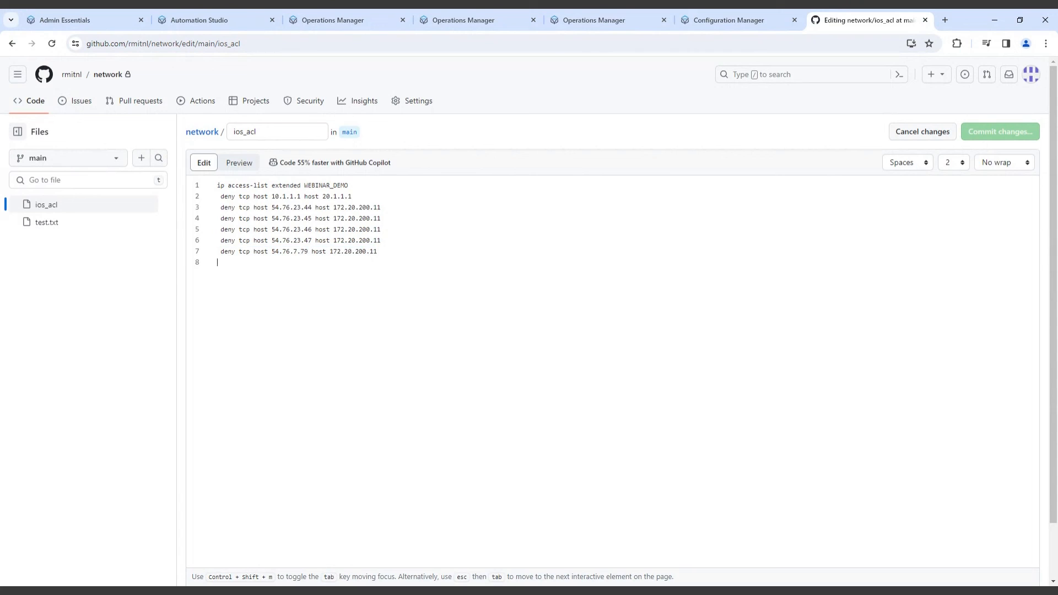
pyautogui.hotkey('ctrl', 'v')
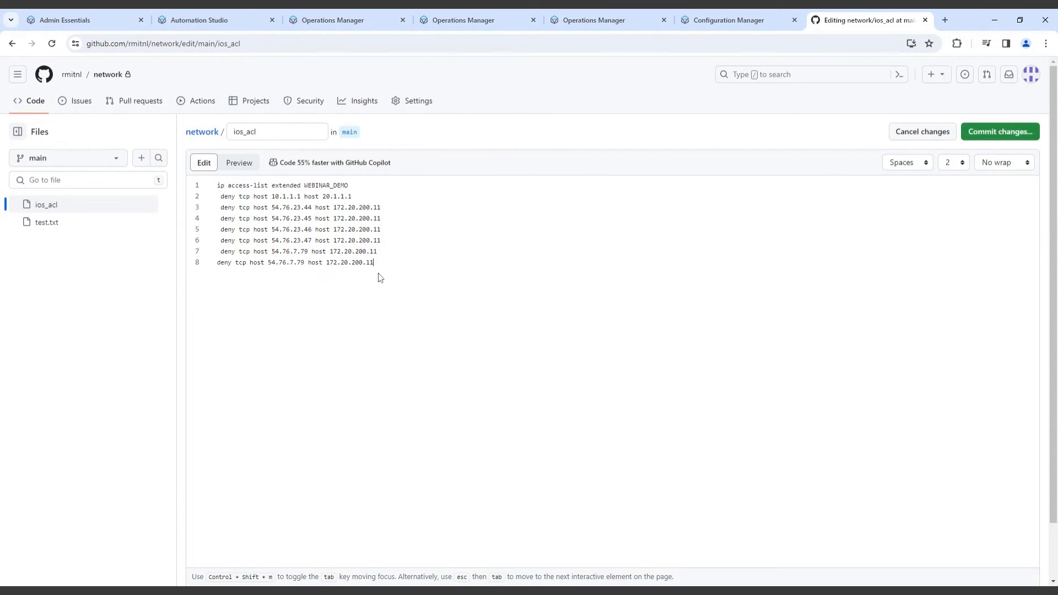
pyautogui.press('Right')
pyautogui.press('BackSpace')
pyautogui.press('BackSpace')
pyautogui.write('80')
pyautogui.click(986, 134)
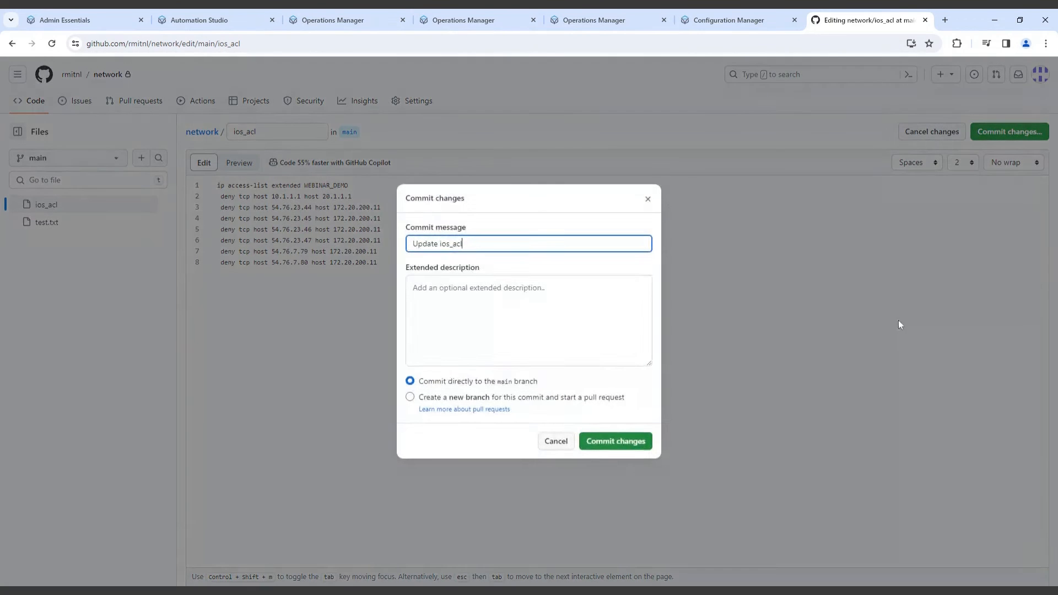
pyautogui.click(614, 442)
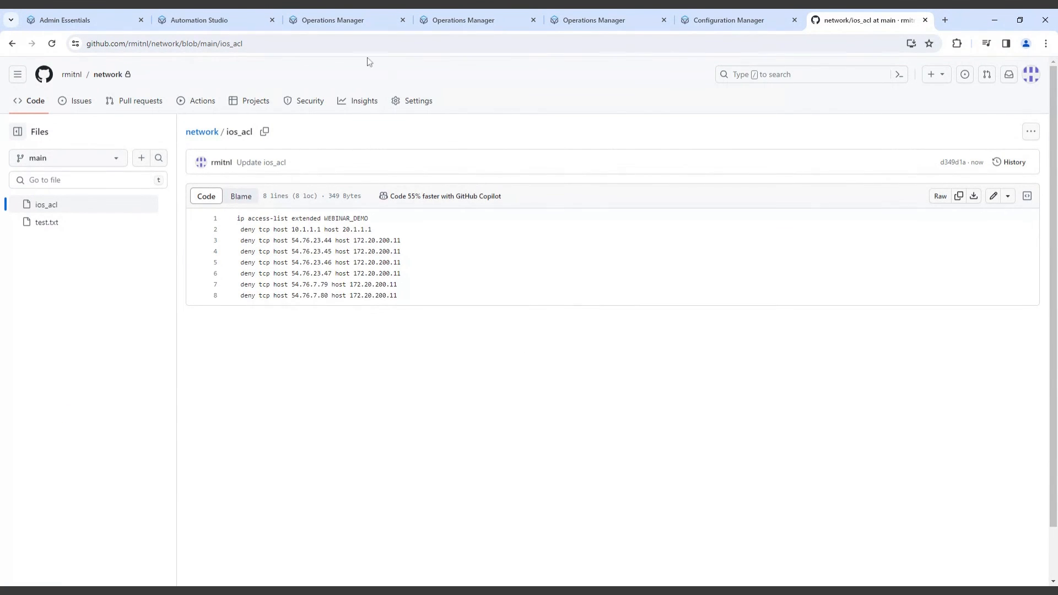
# Step: Switch to Automation Studio and run the Webinar GitHub Update Router workflow
pyautogui.click(223, 26)
pyautogui.click(280, 470)
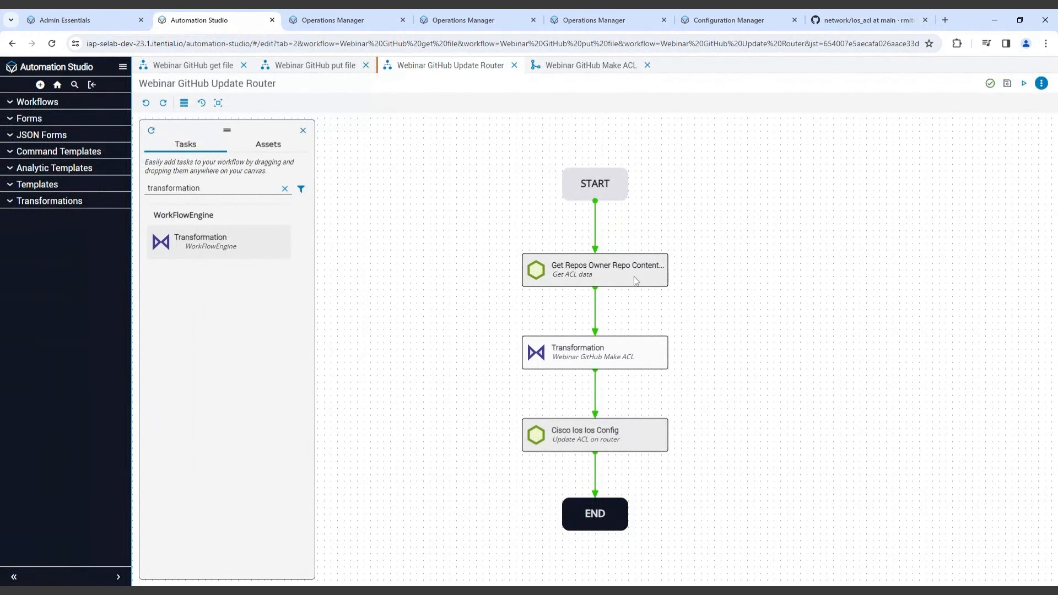
pyautogui.click(1023, 84)
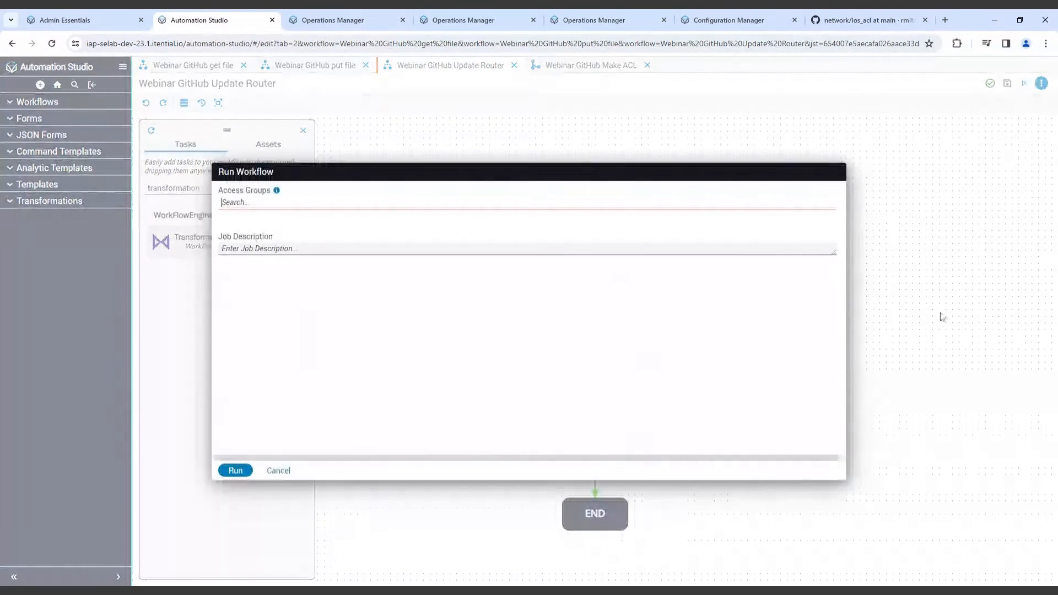
pyautogui.click(235, 471)
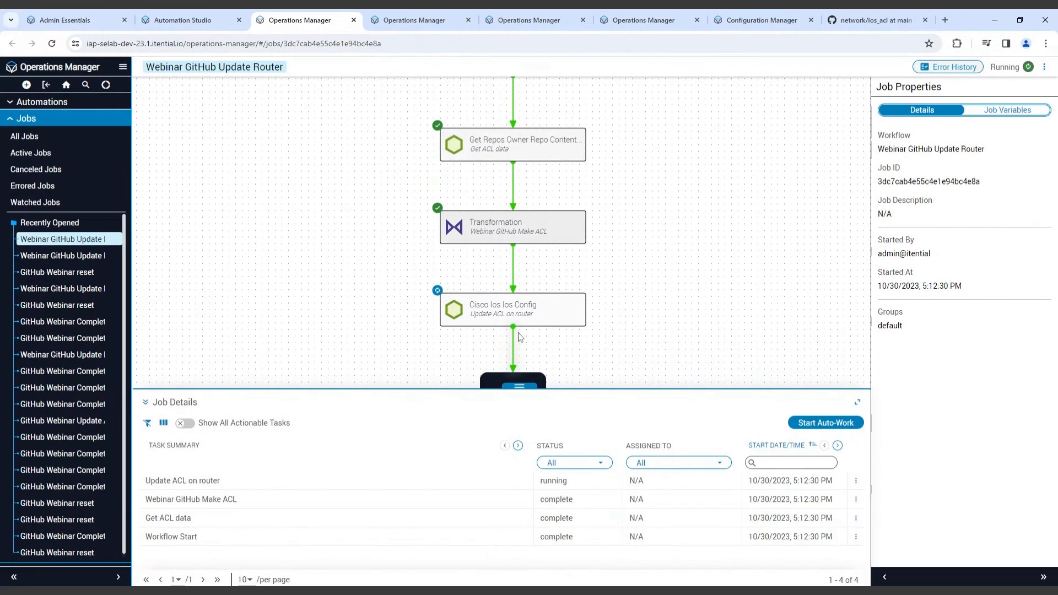
# Step: Examine the incoming lines of the job's Update ACL on router task, looking for the 54.76.7.80 deny entry
pyautogui.click(515, 316)
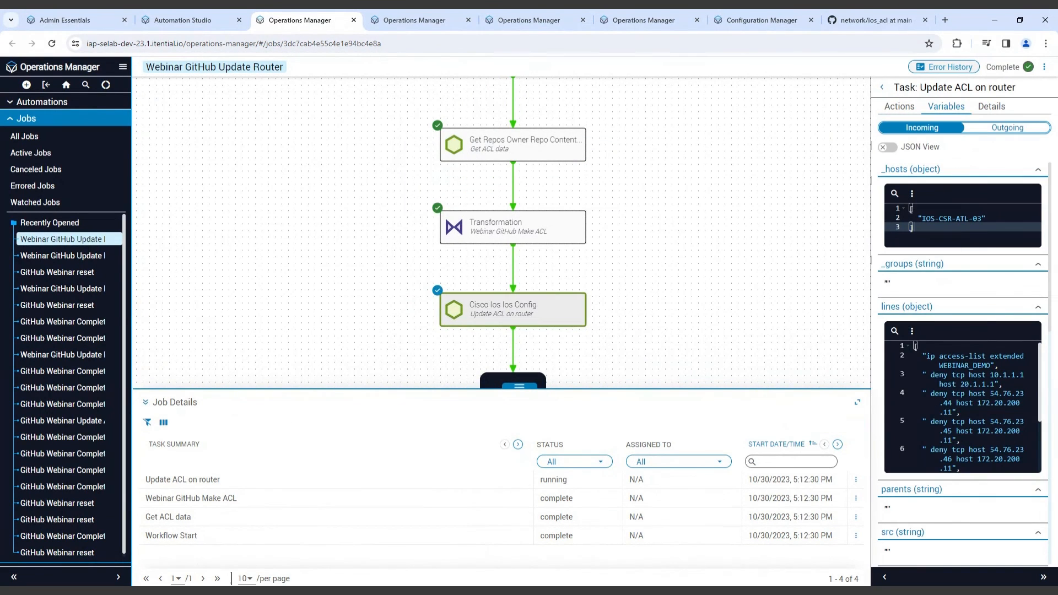
pyautogui.scroll(-3, 992, 419)
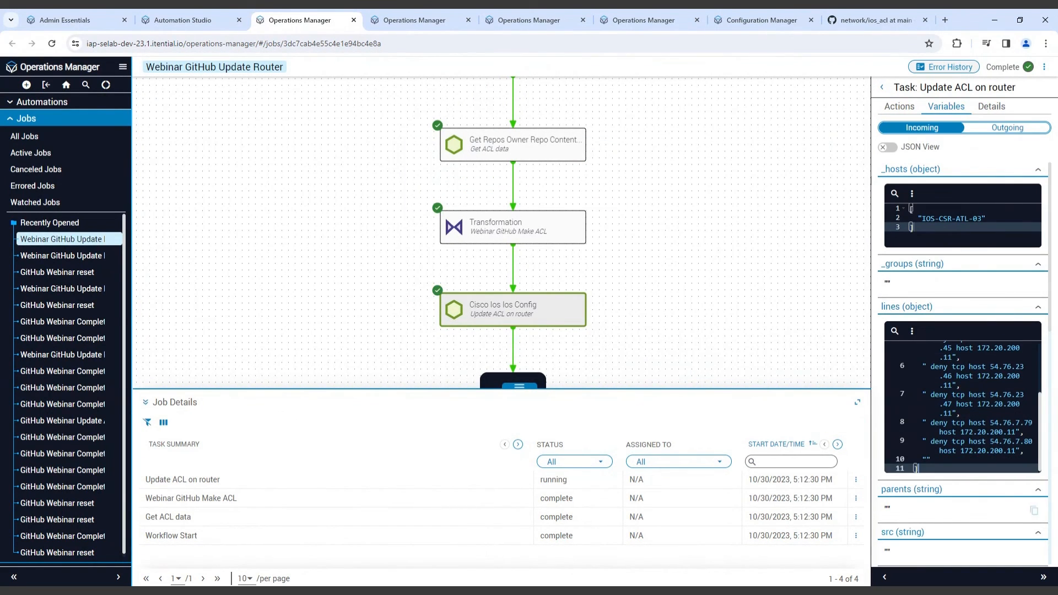
pyautogui.moveTo(930, 441); pyautogui.dragTo(1022, 451)
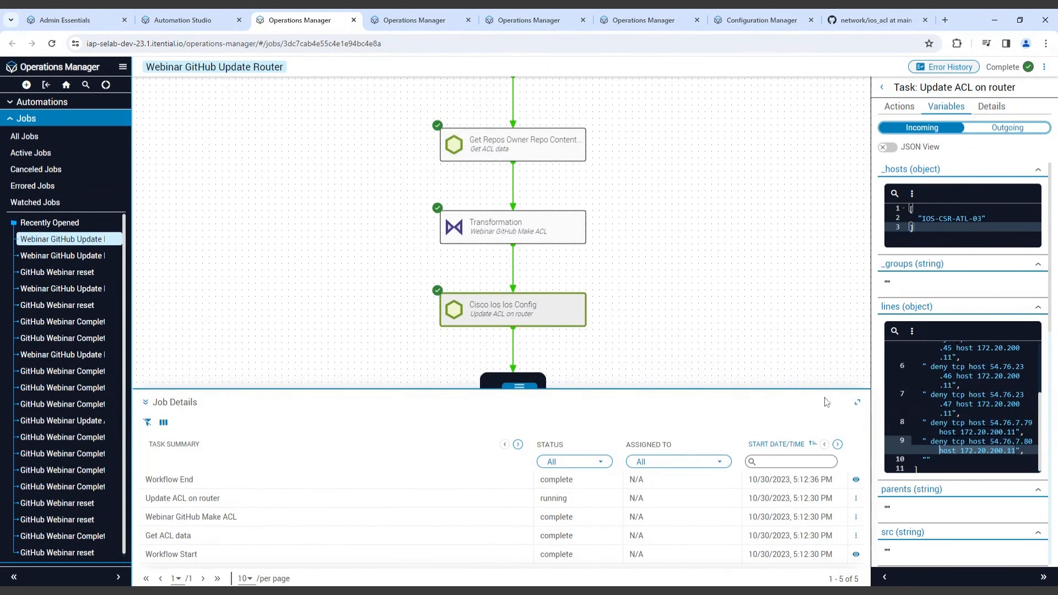
# Step: Refresh the IOS-CSR-ATL-03 configuration in Configuration Manager, check WEBINAR_DEMO for the 54.76.7.80 entry, and return to the Update Router workflow in Automation Studio
pyautogui.click(740, 19)
pyautogui.click(1031, 233)
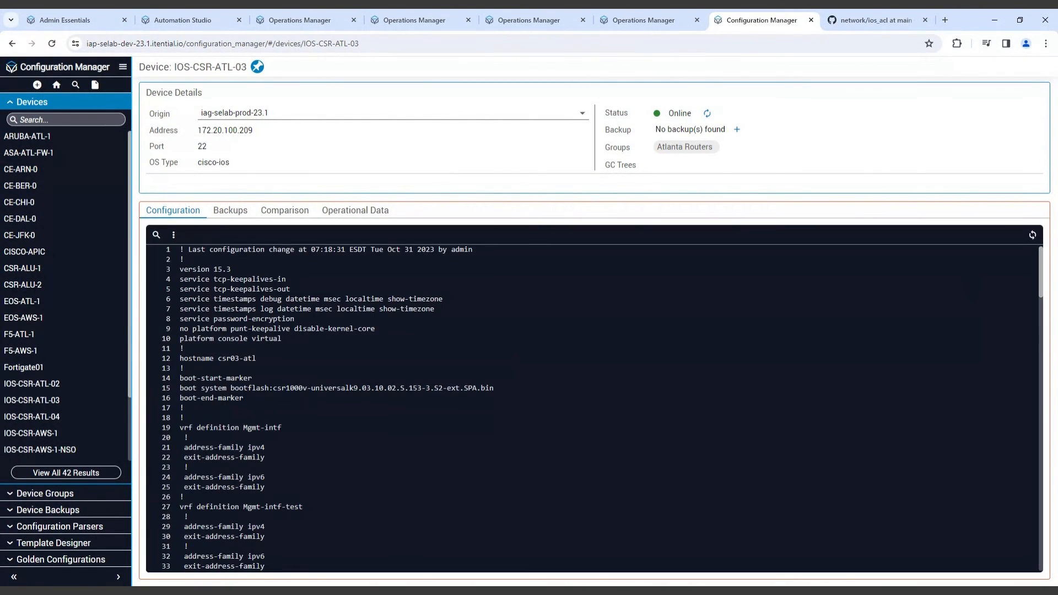
pyautogui.moveTo(1044, 282); pyautogui.dragTo(1041, 461)
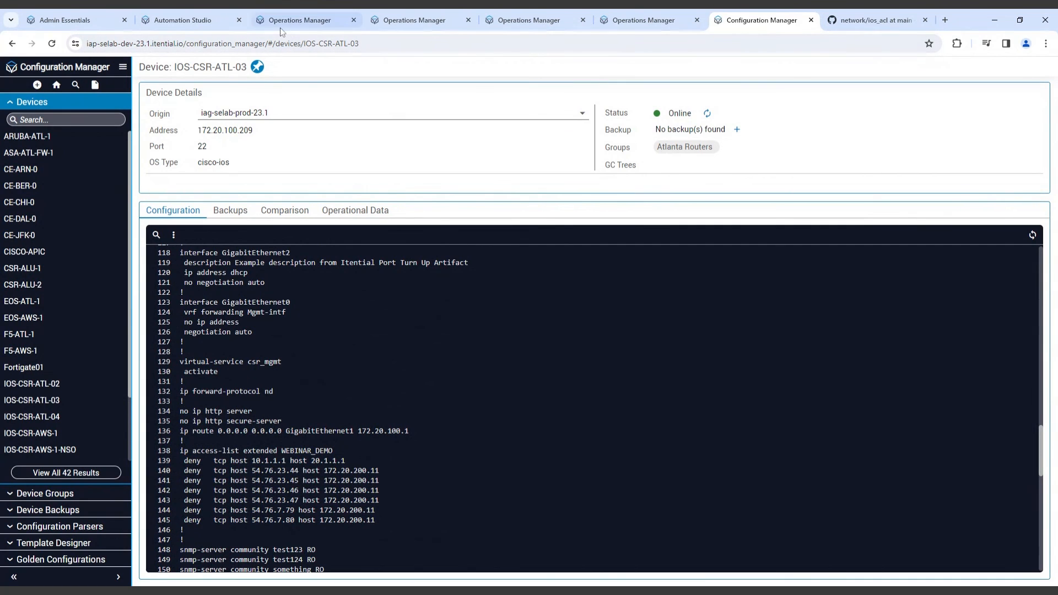
pyautogui.click(199, 24)
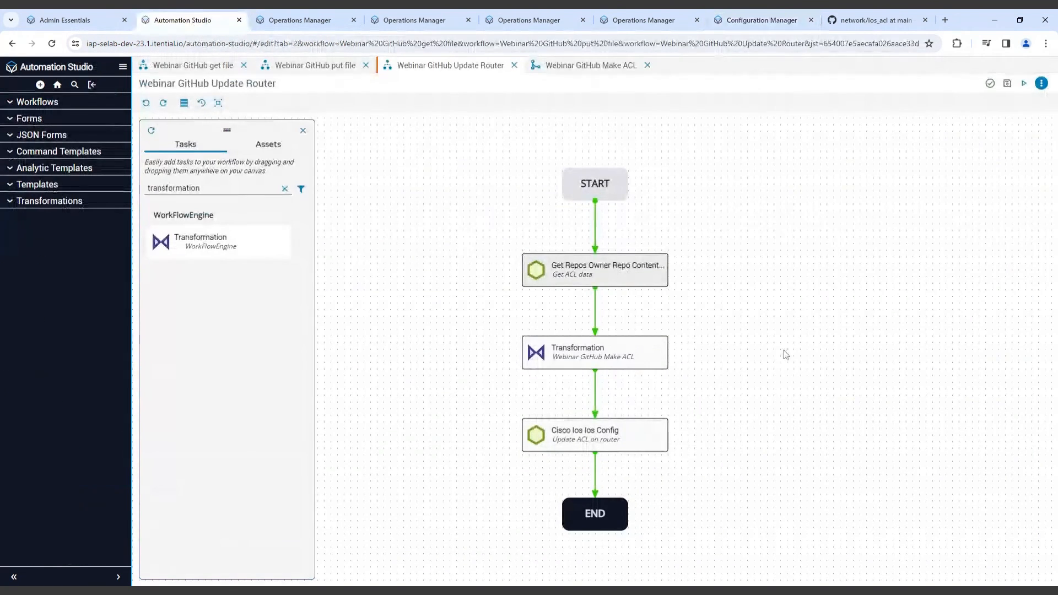